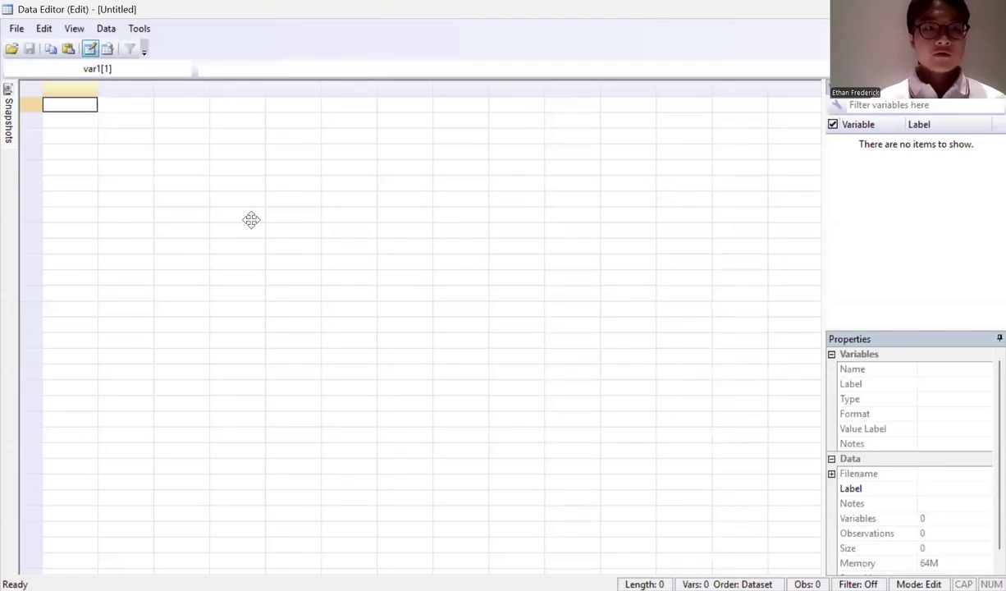
Step: Paste the PER, Gross margin and Quick ratio data with the first row as variable names, and close the Data Editor
left_click(350, 353)
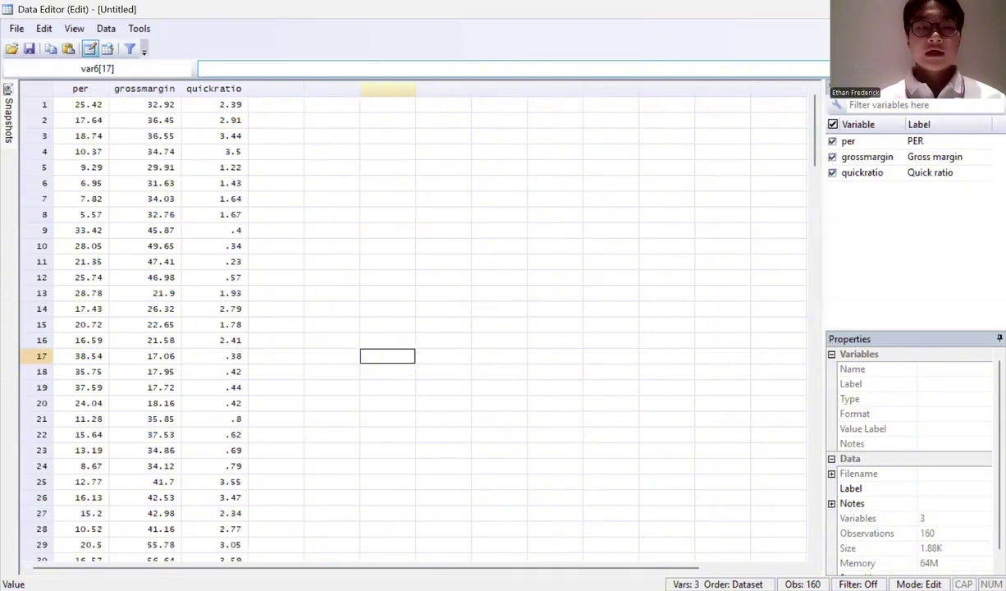
left_click(991, 9)
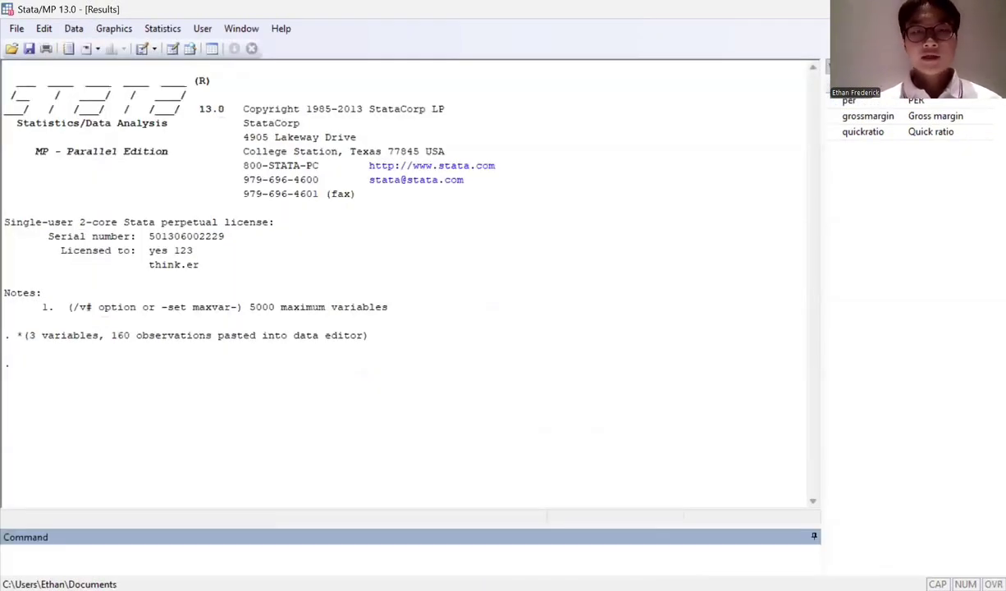
Step: Run mvtest normality on per, grossmargin and quickratio with the univariate and stats(all) options, and review the multivariate Prob>chi2 values
type("m")
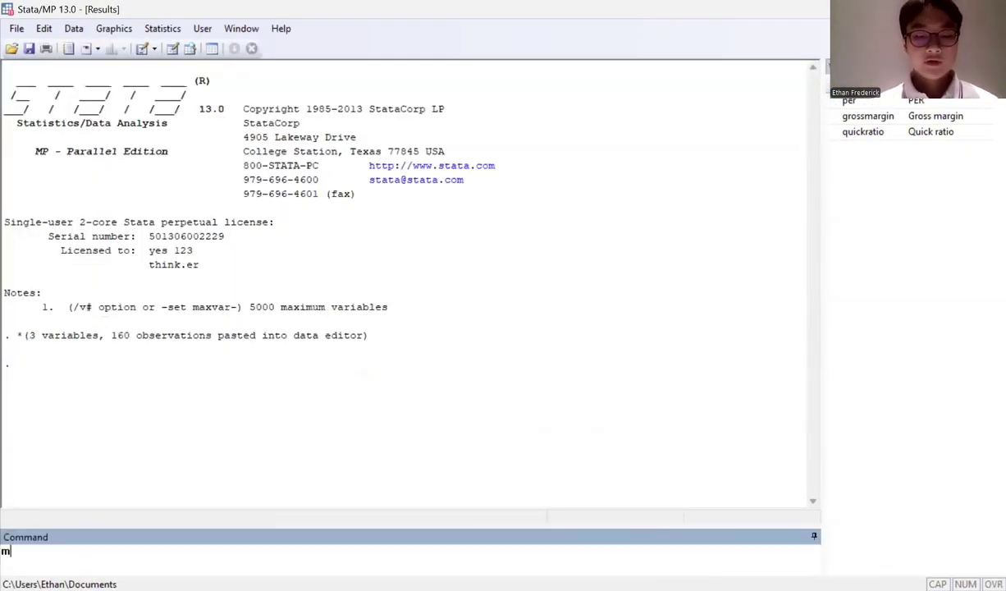
type("vtest no")
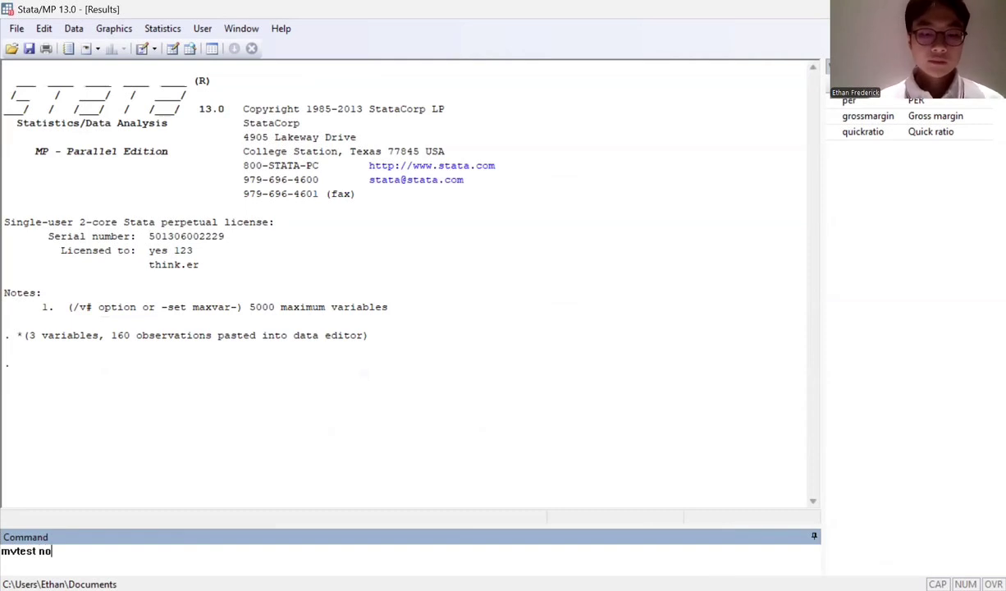
type("rmality")
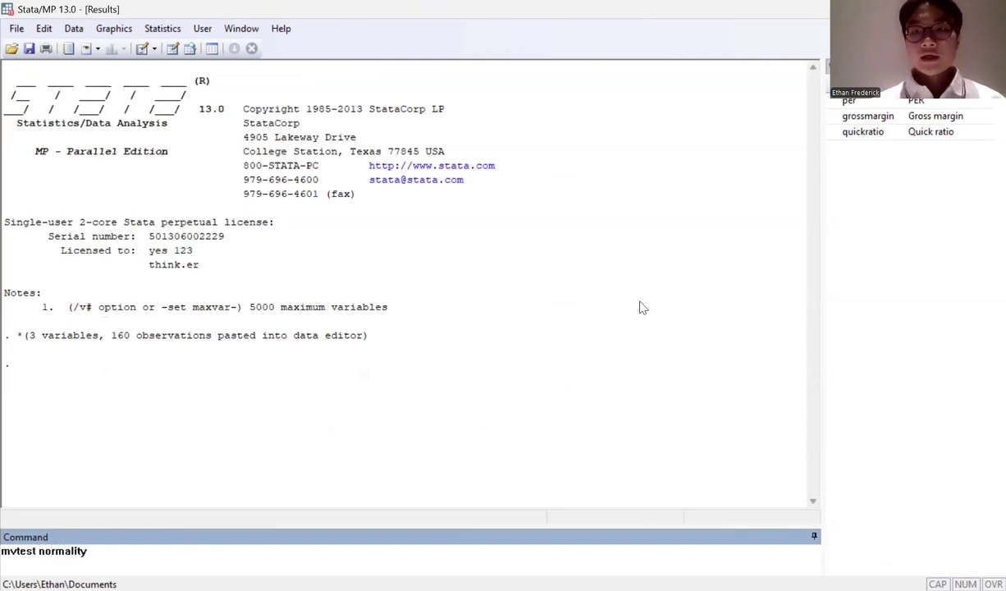
left_click(854, 100)
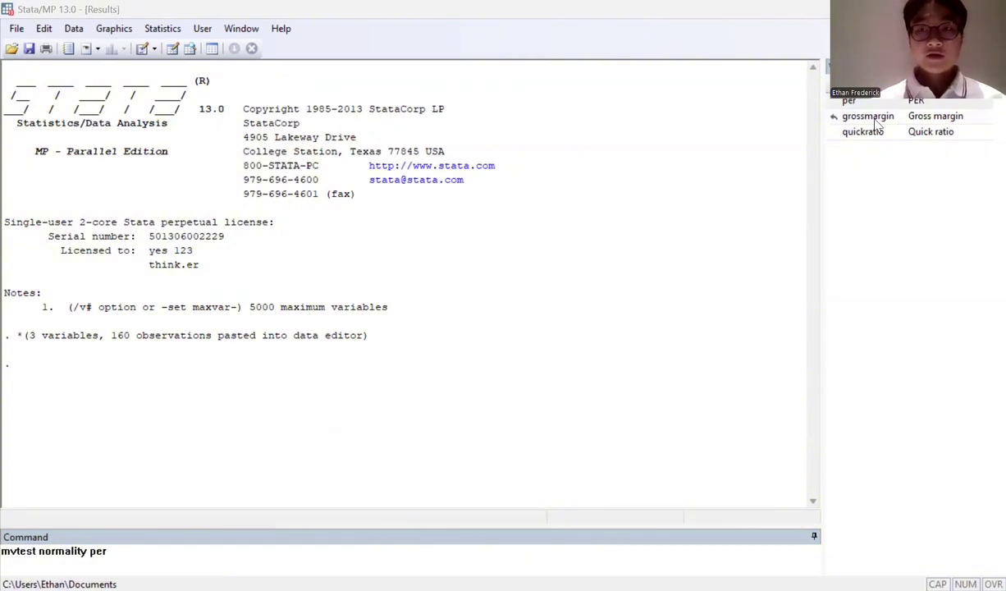
left_click(876, 119)
left_click(542, 400)
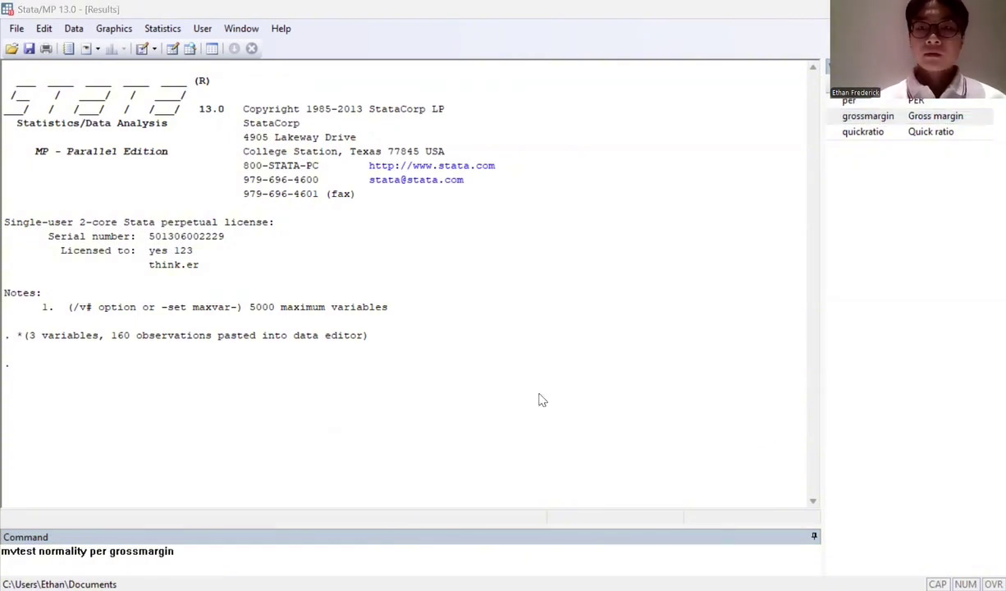
left_click(863, 136)
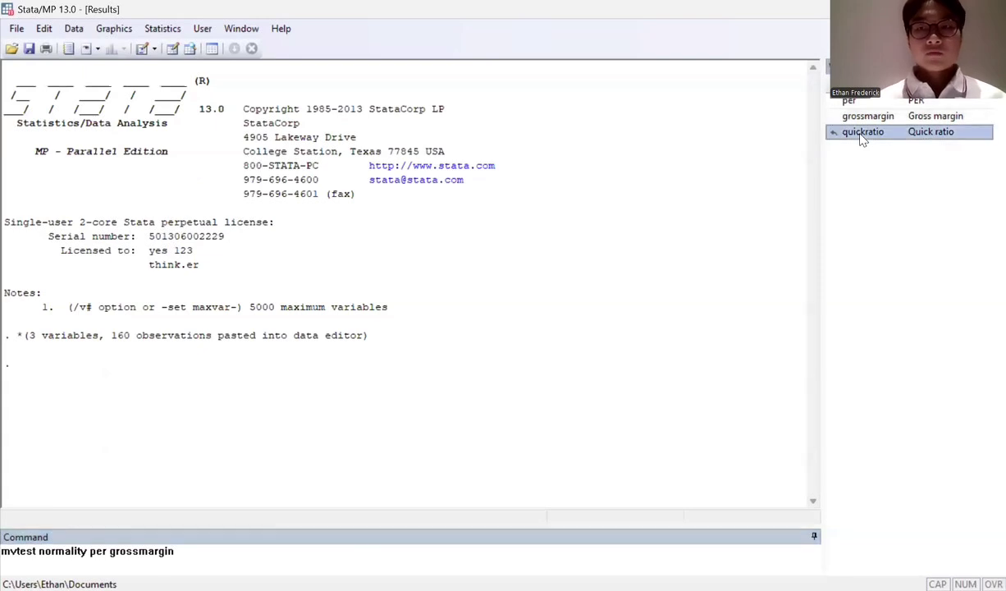
left_click(300, 558)
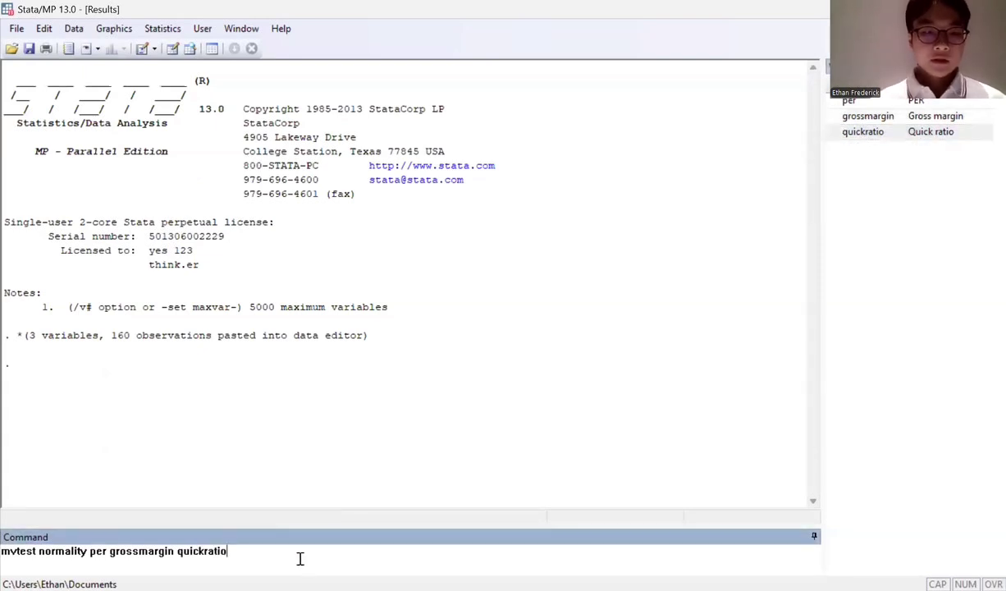
type(",")
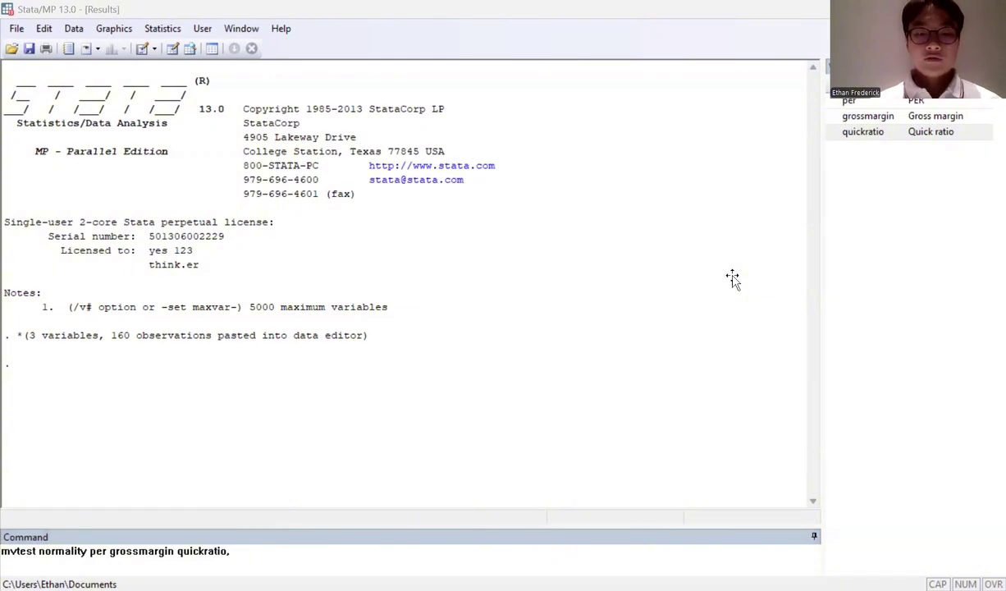
type(" univariate ")
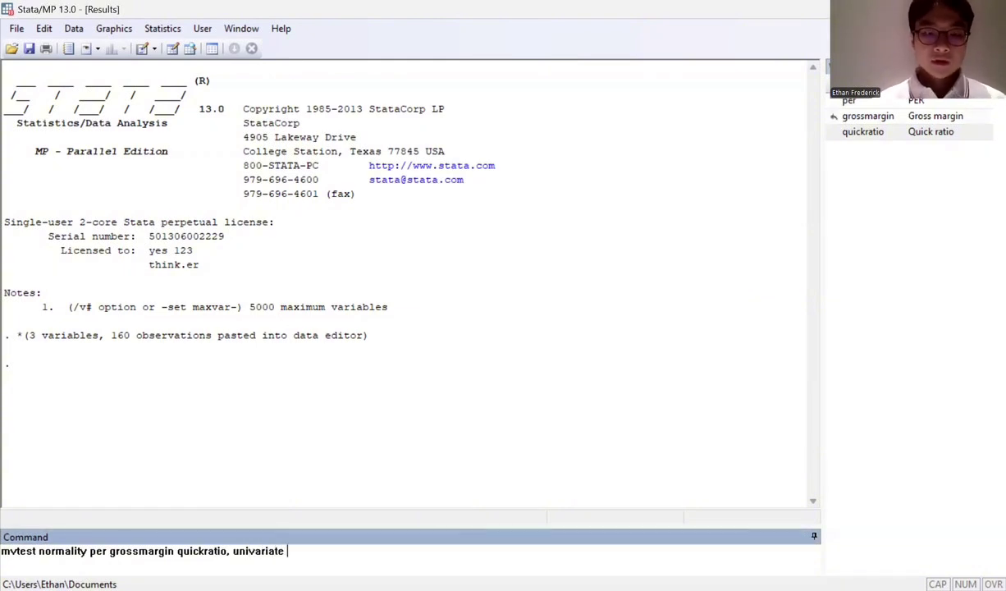
type("stats(all")
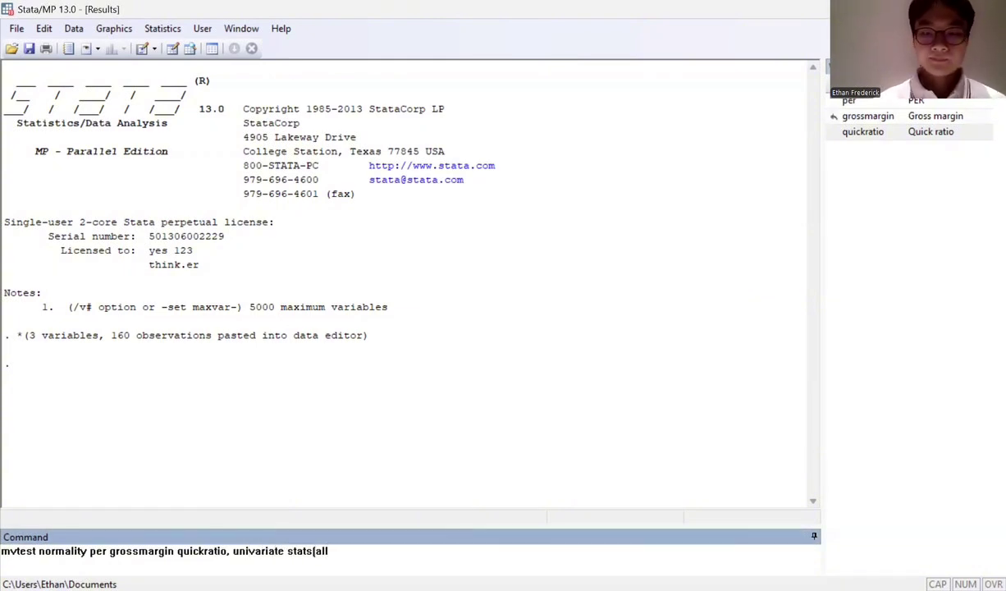
key("Return")
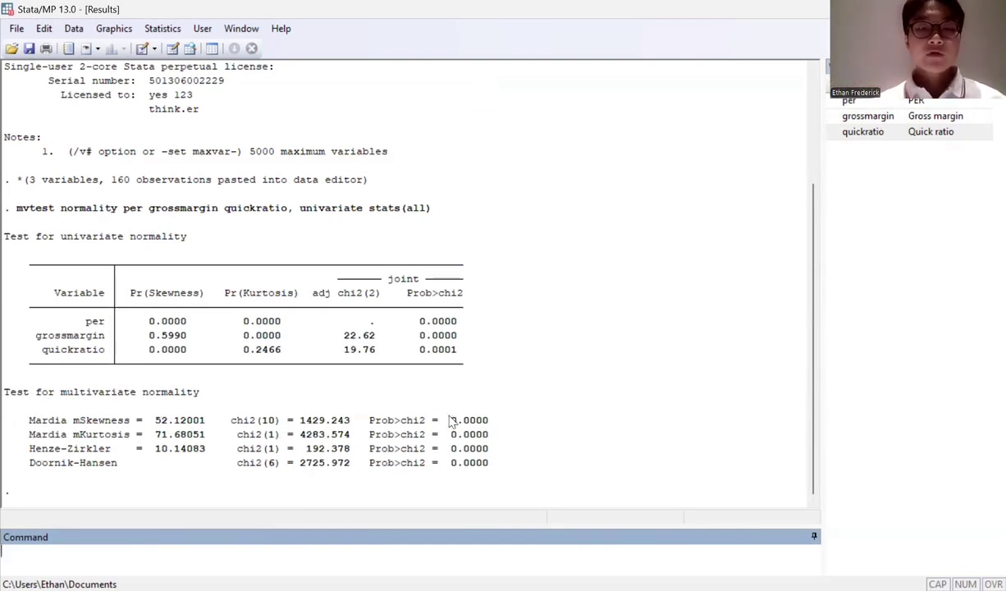
left_click_drag(446, 419, 484, 470)
left_click(402, 337)
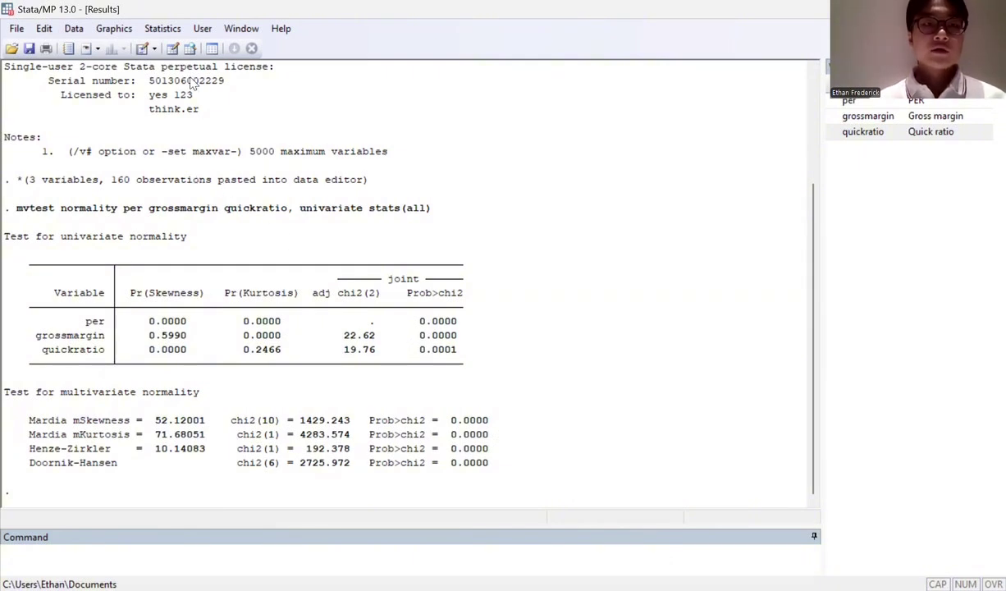
Step: Open the SEM Builder for structural equation modeling with a blank diagram
left_click(163, 31)
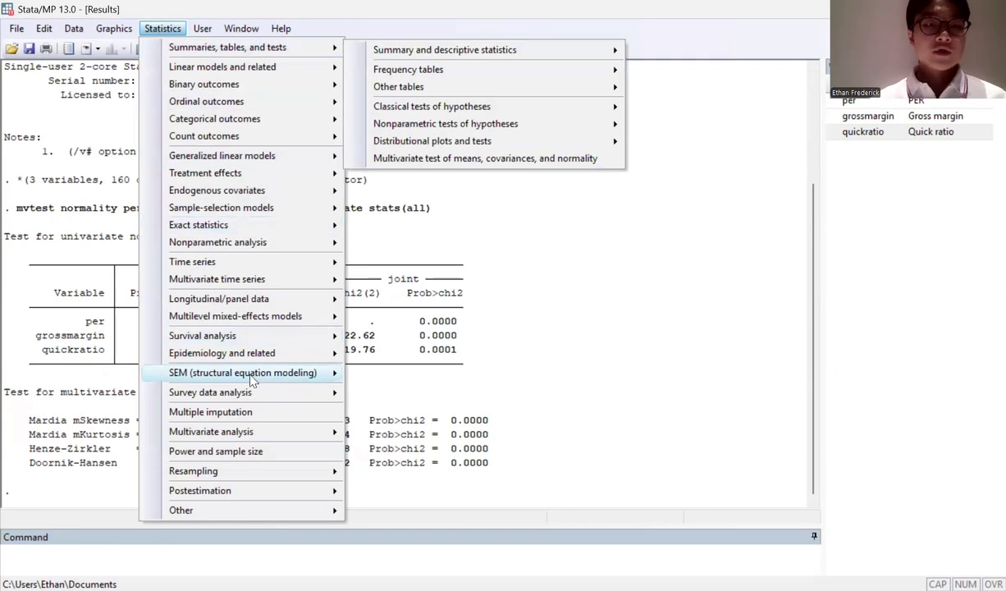
mouse_move(253, 379)
left_click(414, 377)
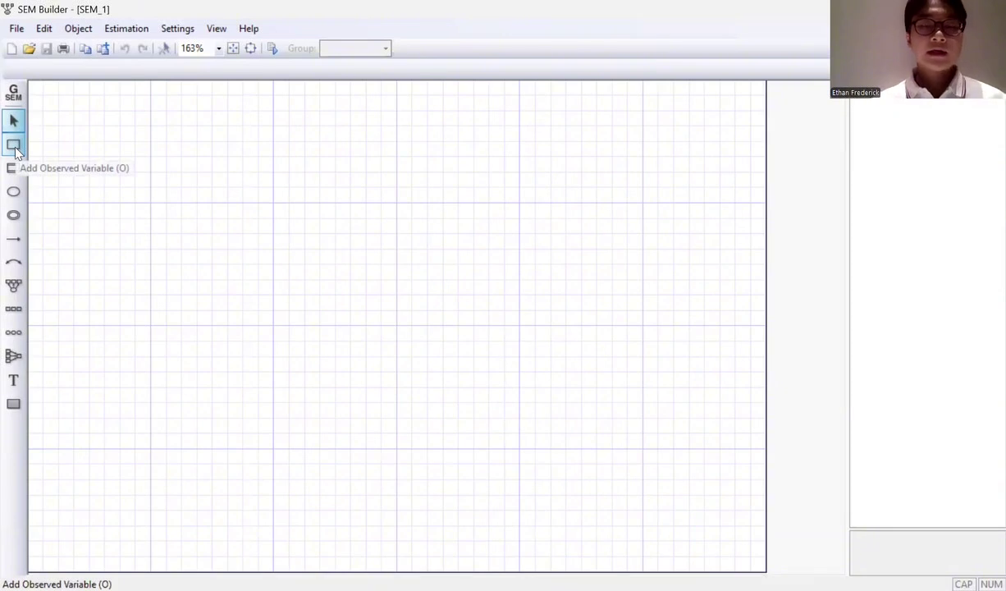
Step: Place three observed variable boxes in a triangle: two on the same level and one above and between them
left_click(15, 148)
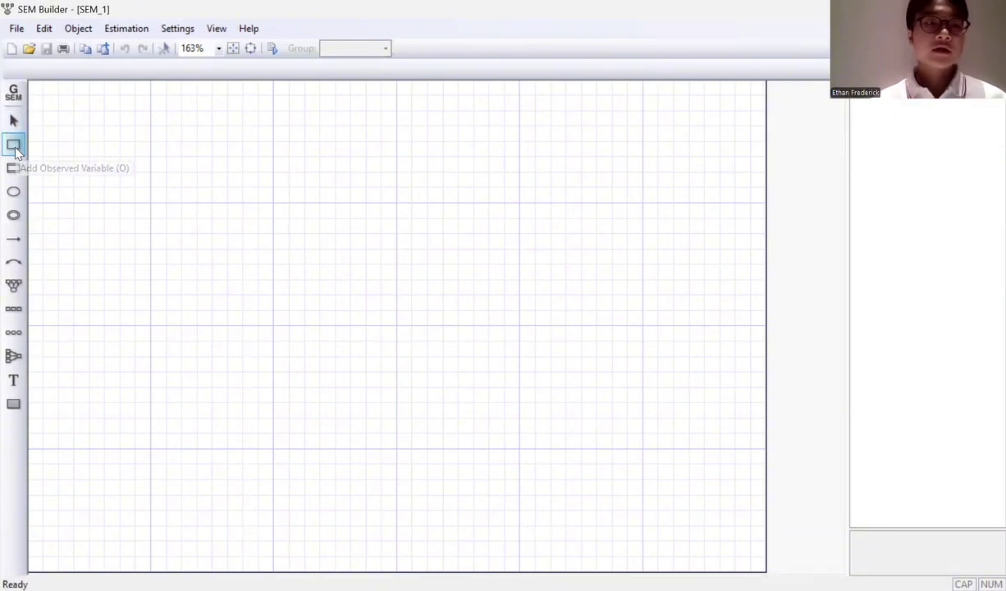
left_click(114, 326)
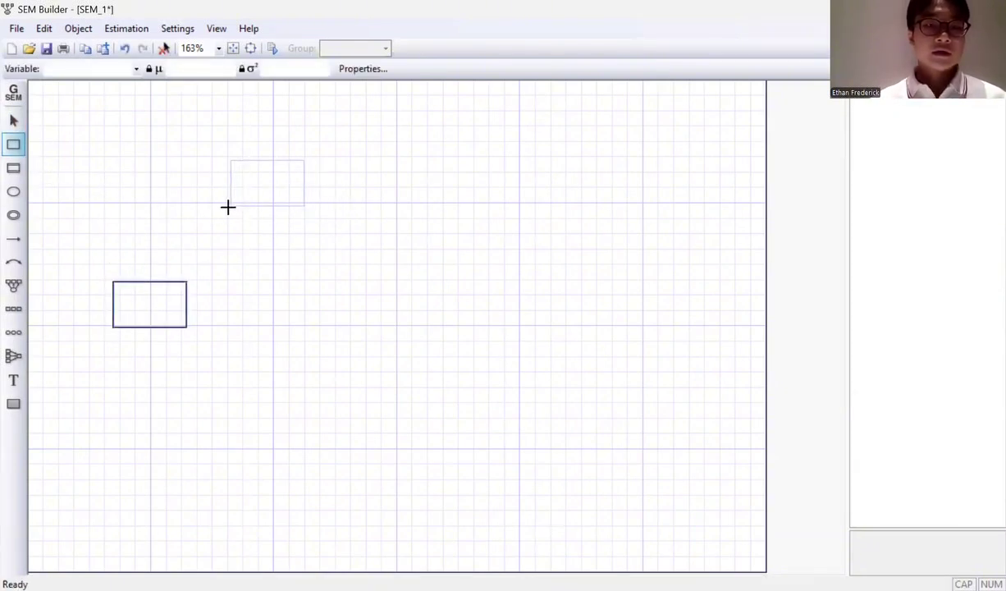
left_click(234, 246)
left_click(365, 326)
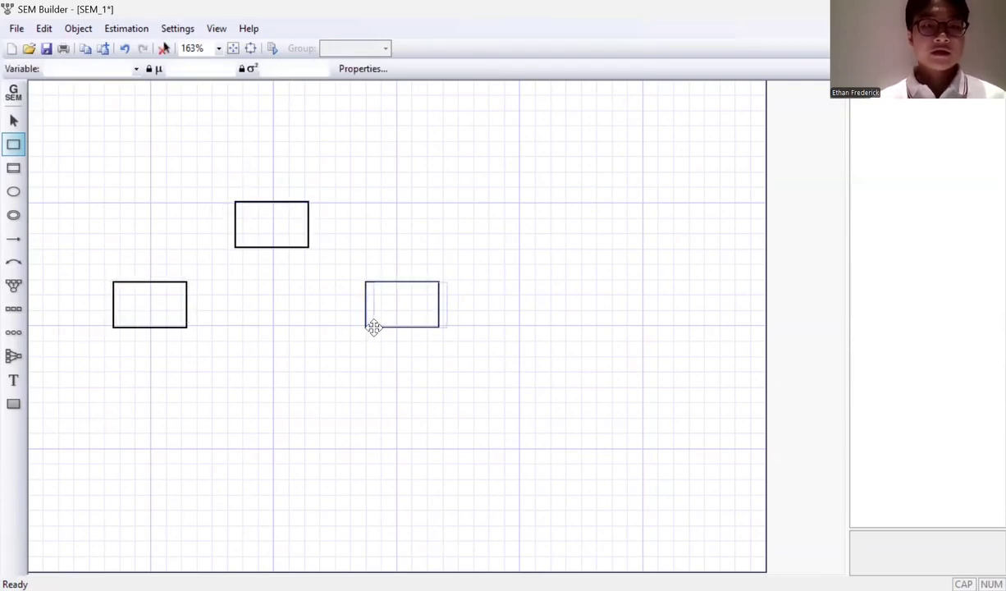
left_click(15, 119)
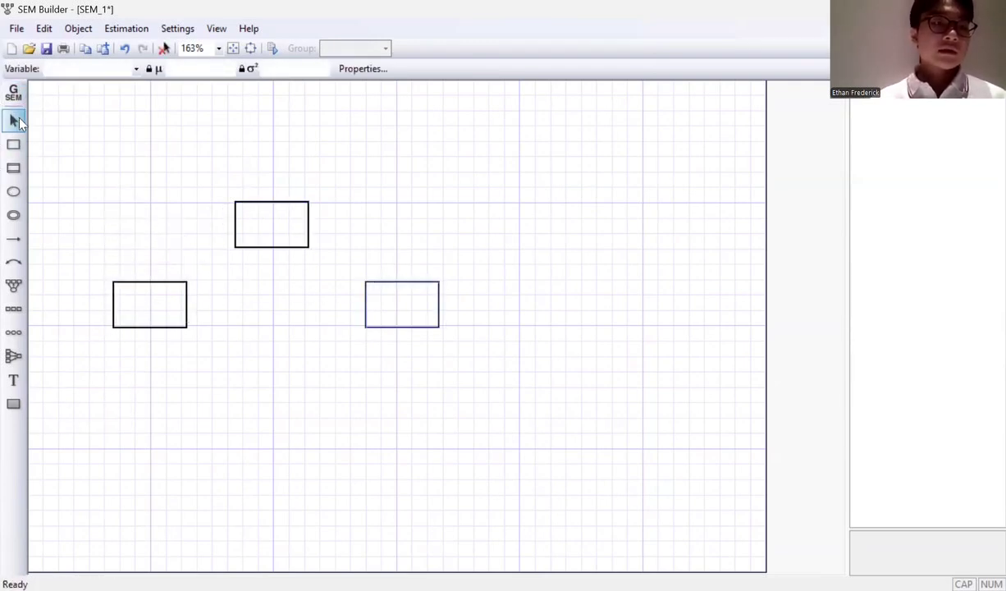
Step: Assign the variable per to the lower-left box and label it x1
left_click(149, 309)
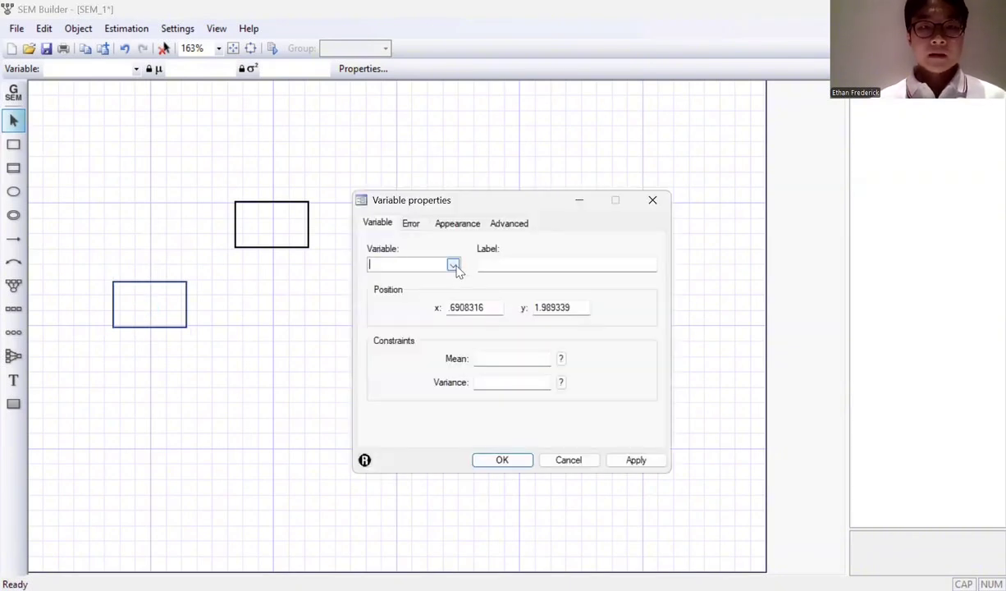
left_click(454, 265)
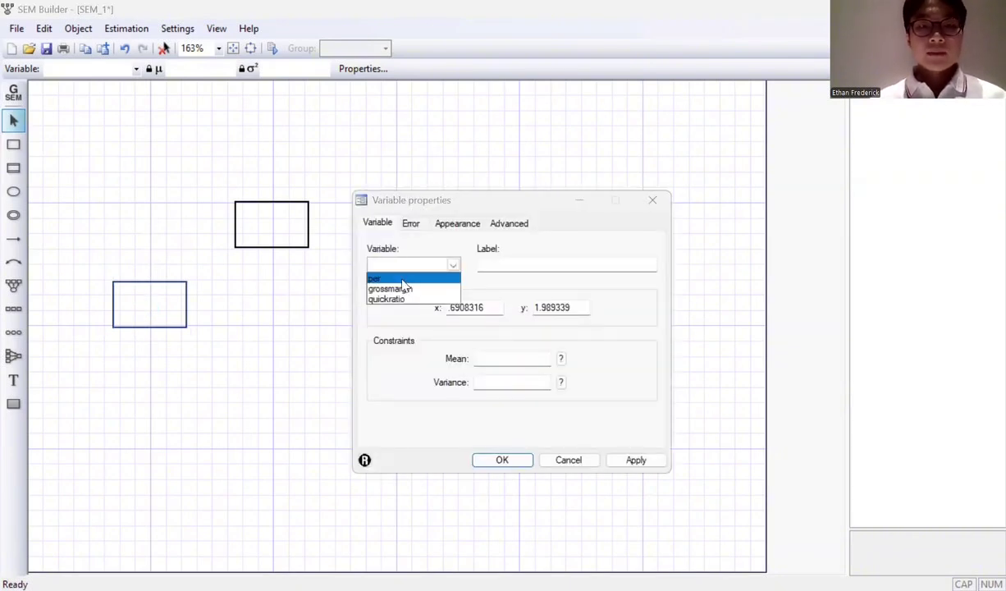
left_click(400, 280)
left_click(498, 263)
type("x1")
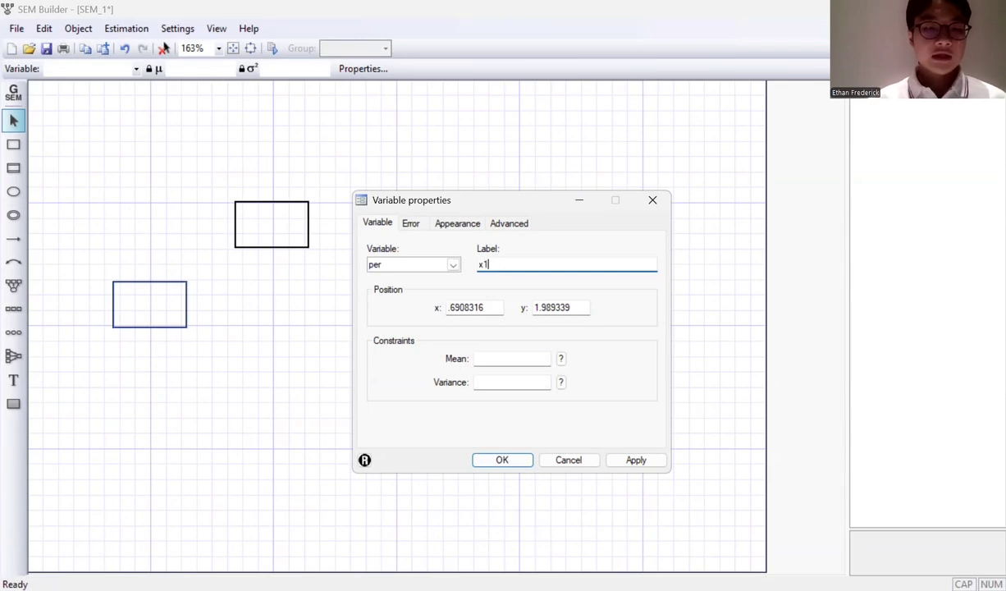
left_click(505, 459)
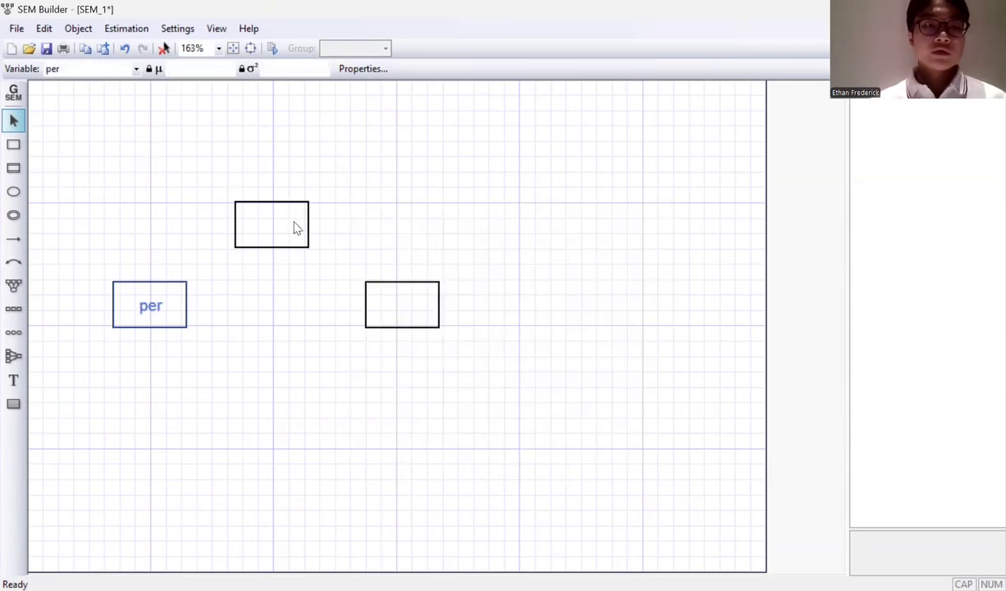
Step: Assign the variable grossmargin to the upper middle box and label it mediasi
left_click(250, 226)
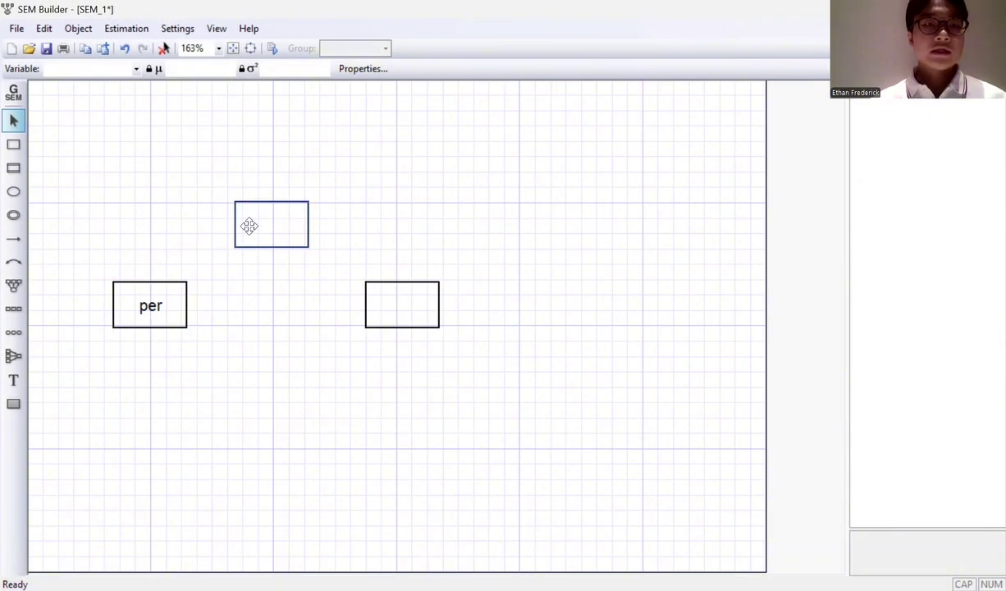
left_click(354, 68)
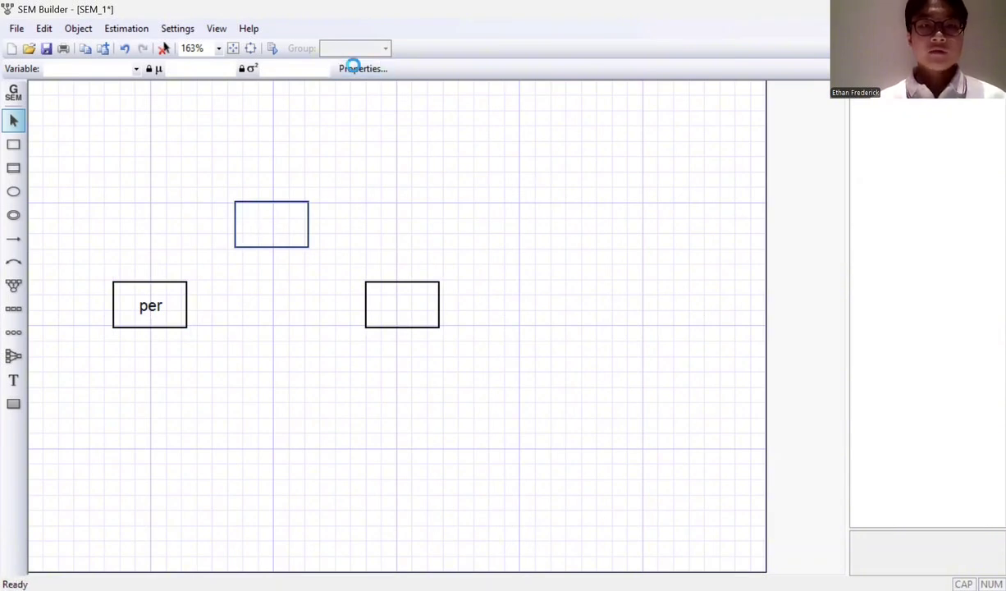
left_click(453, 264)
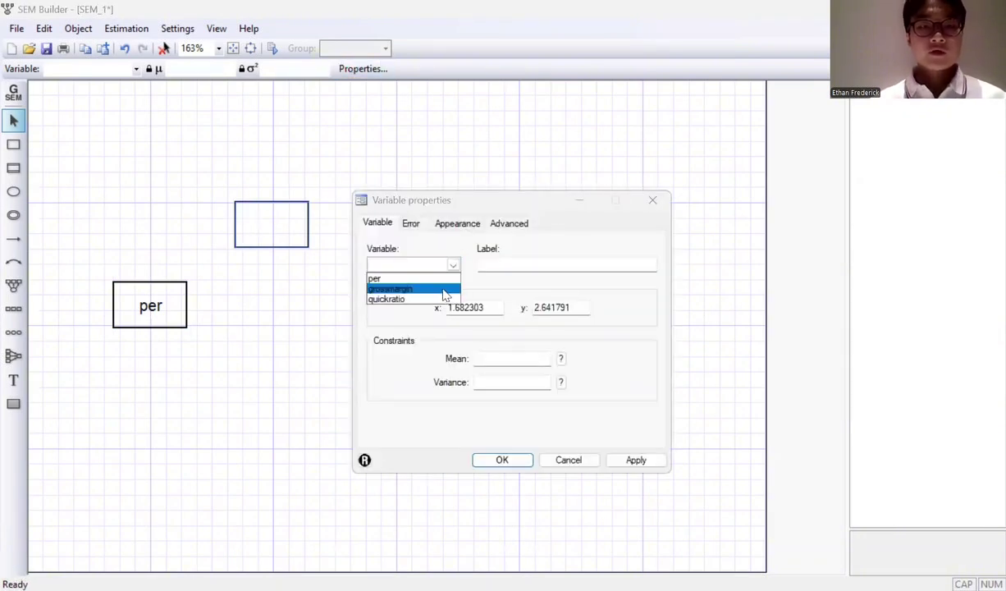
left_click(446, 293)
left_click(516, 263)
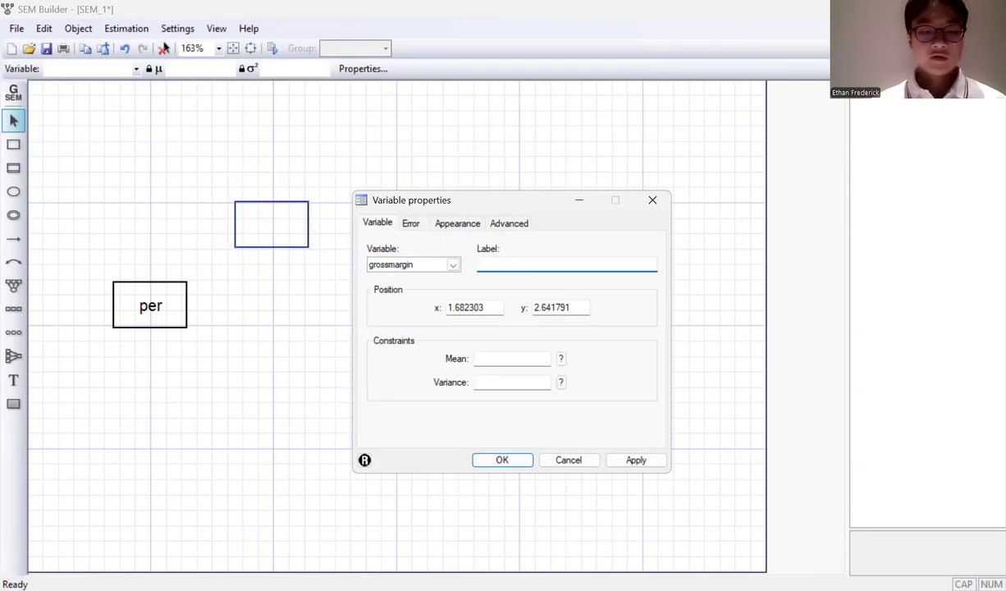
type("mediasi")
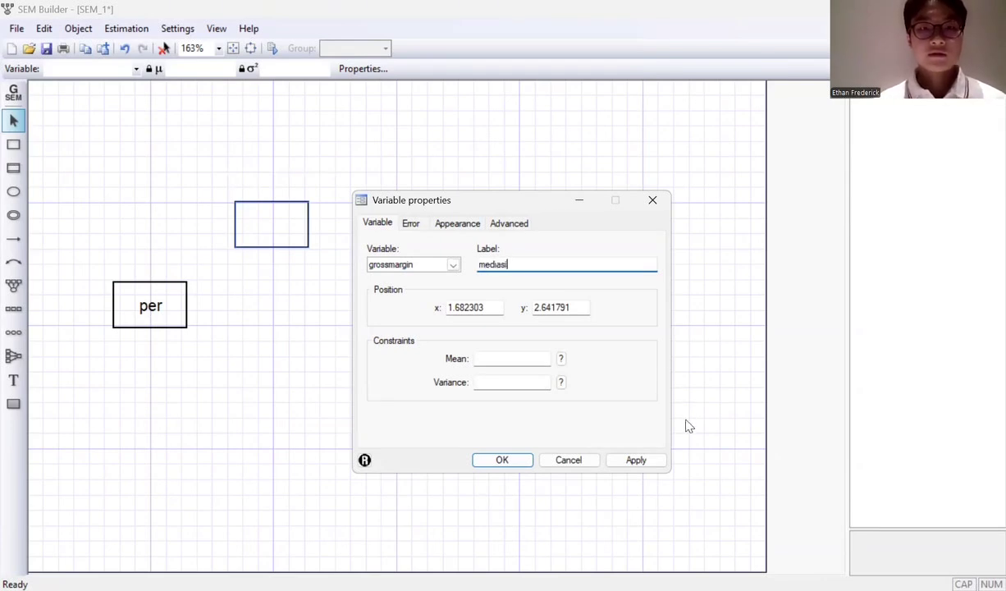
left_click(502, 460)
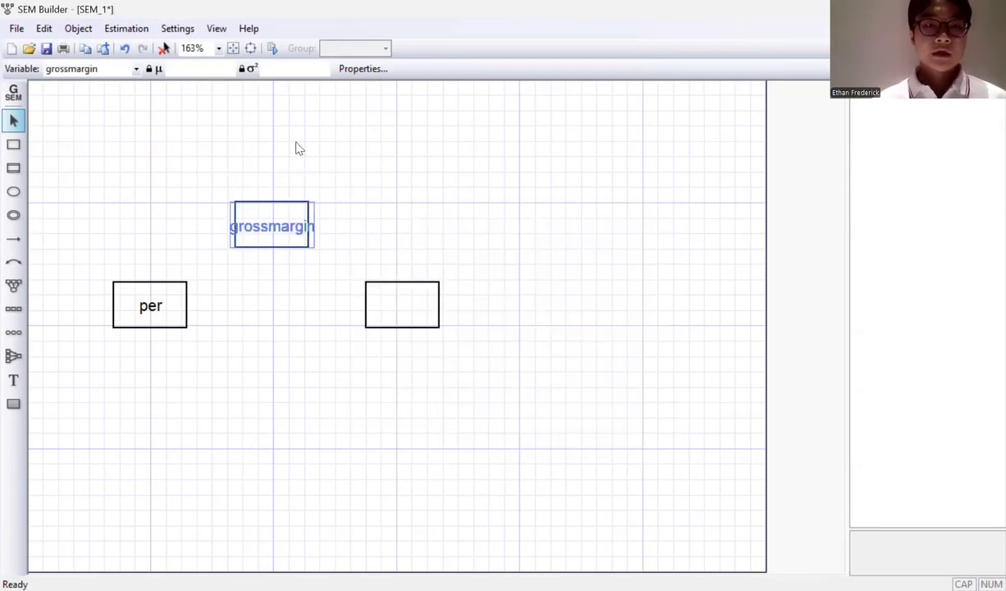
Step: Assign the variable quickratio to the remaining empty box through its variable properties
left_click(405, 309)
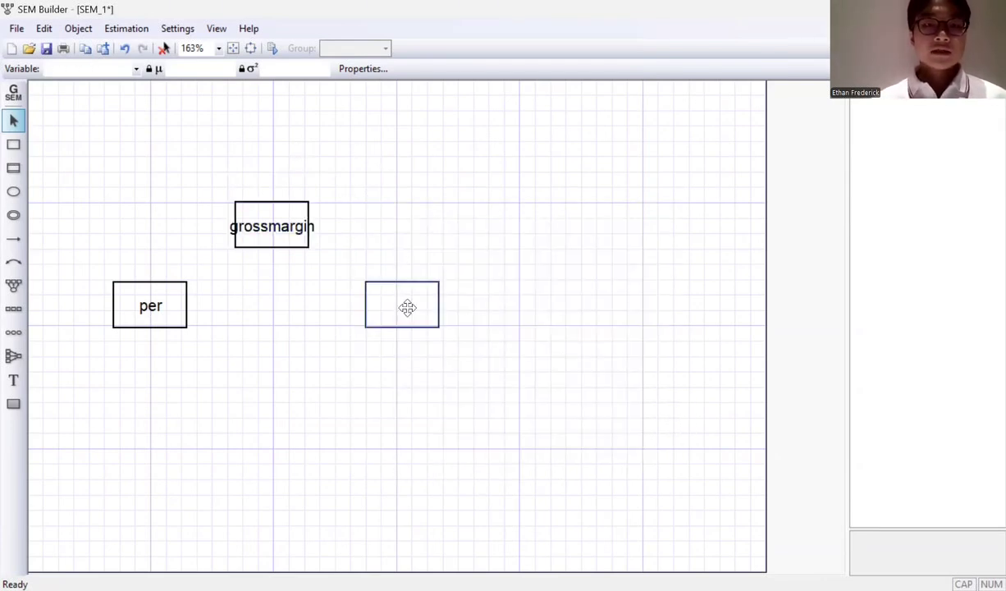
left_click(361, 69)
left_click(453, 264)
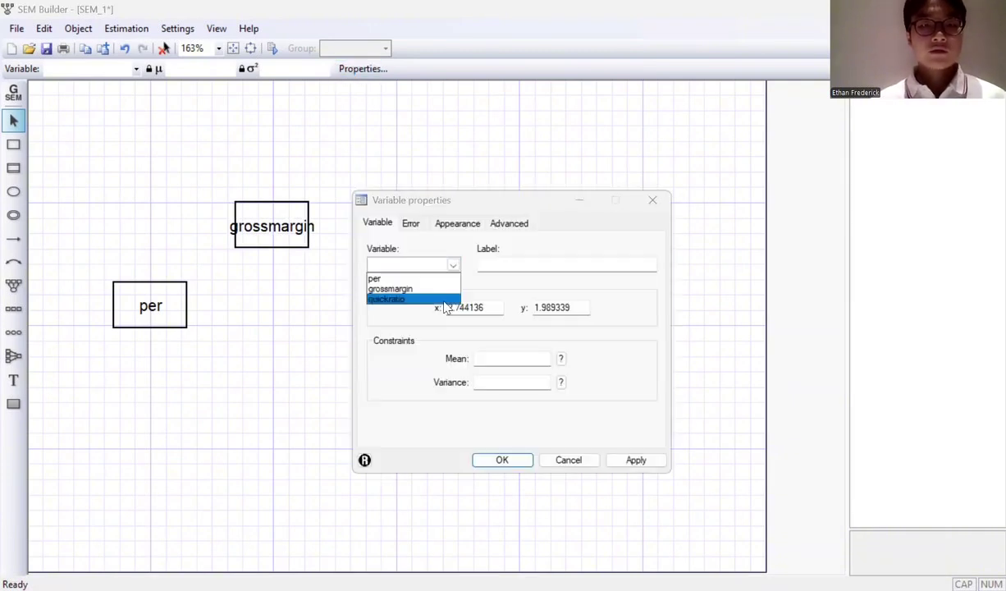
left_click(534, 265)
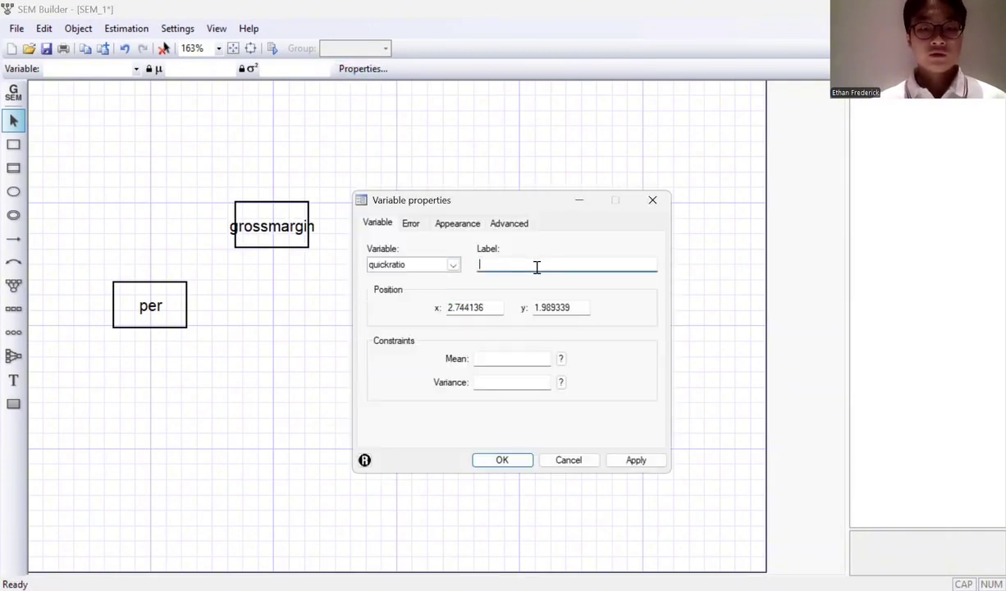
left_click(510, 458)
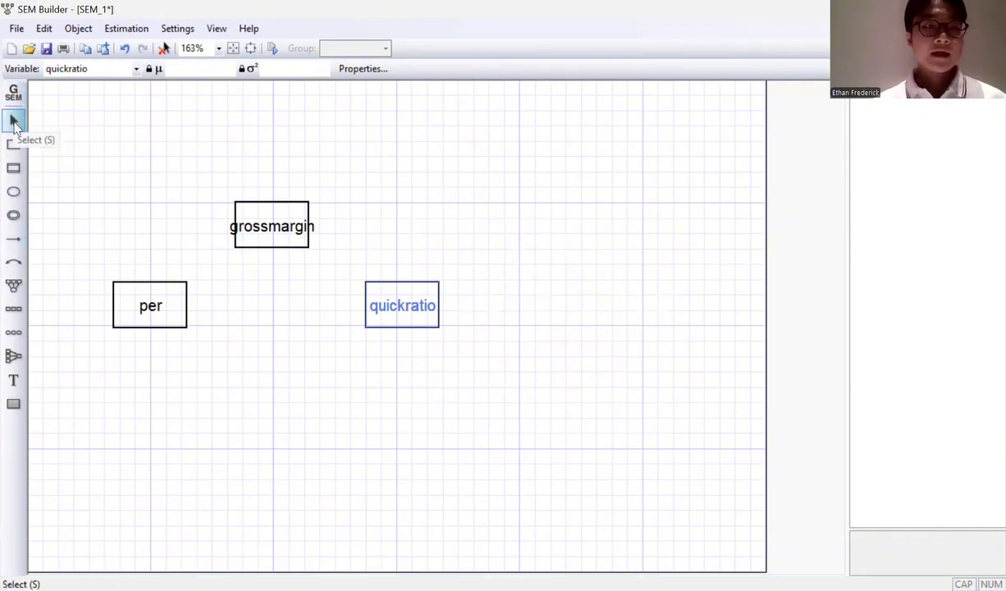
Step: Draw paths from per to grossmargin, from grossmargin to quickratio, and from per directly to quickratio
left_click(12, 241)
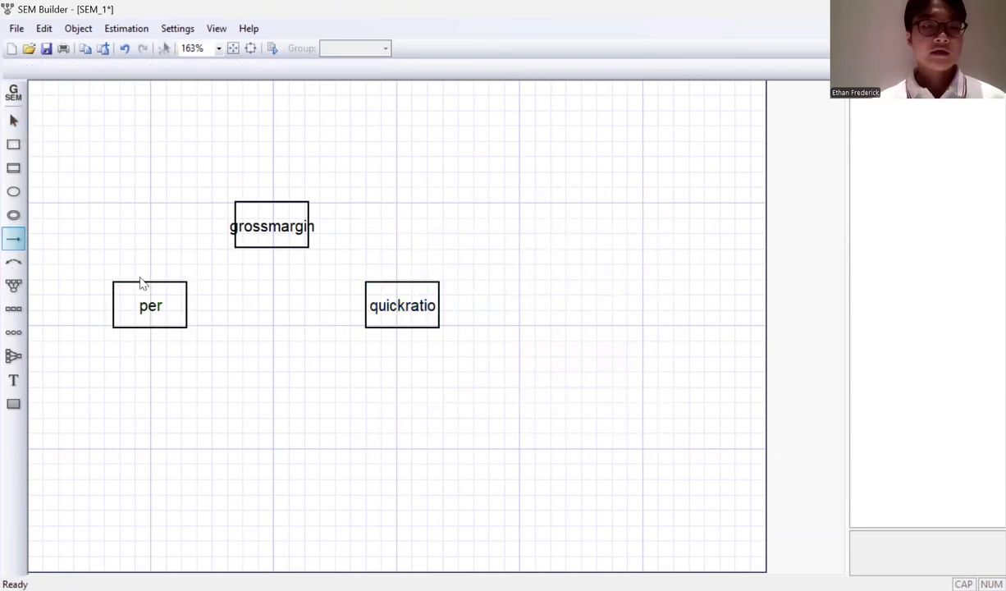
left_click_drag(146, 281, 235, 225)
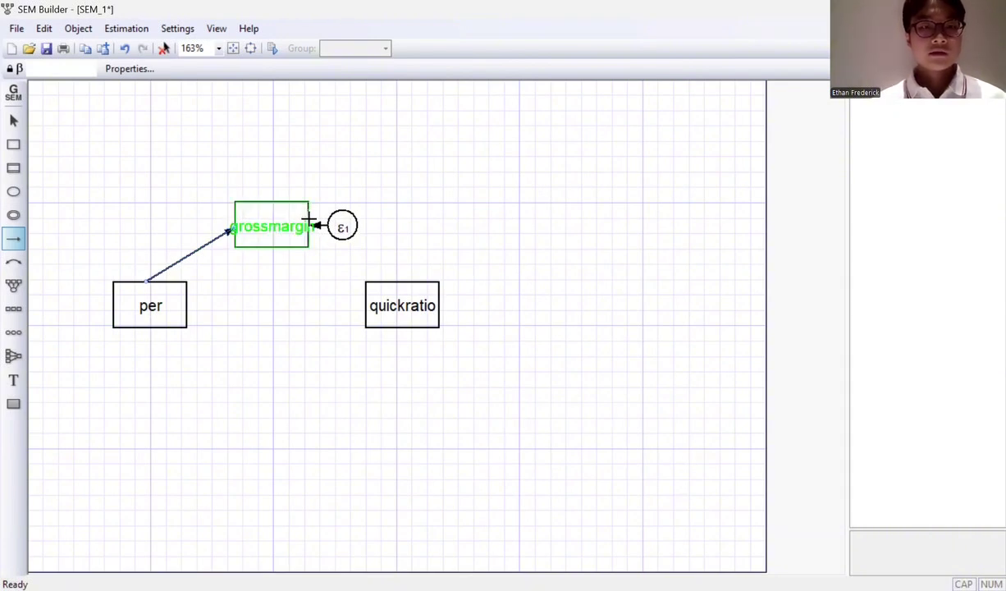
mouse_move(313, 232)
left_mouse_down()
mouse_move(413, 281)
mouse_move(406, 281)
left_mouse_up()
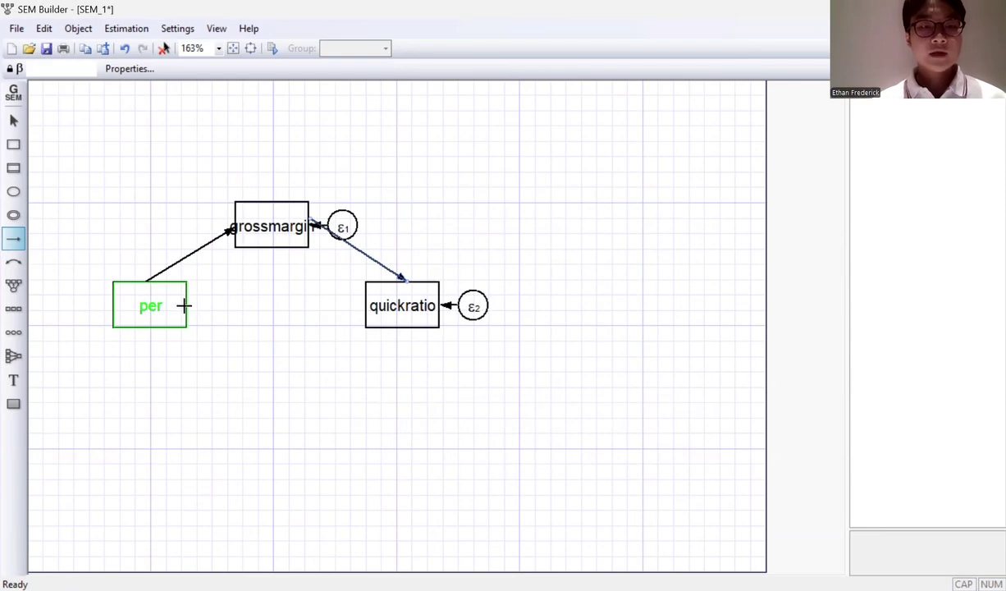
left_click_drag(184, 304, 366, 305)
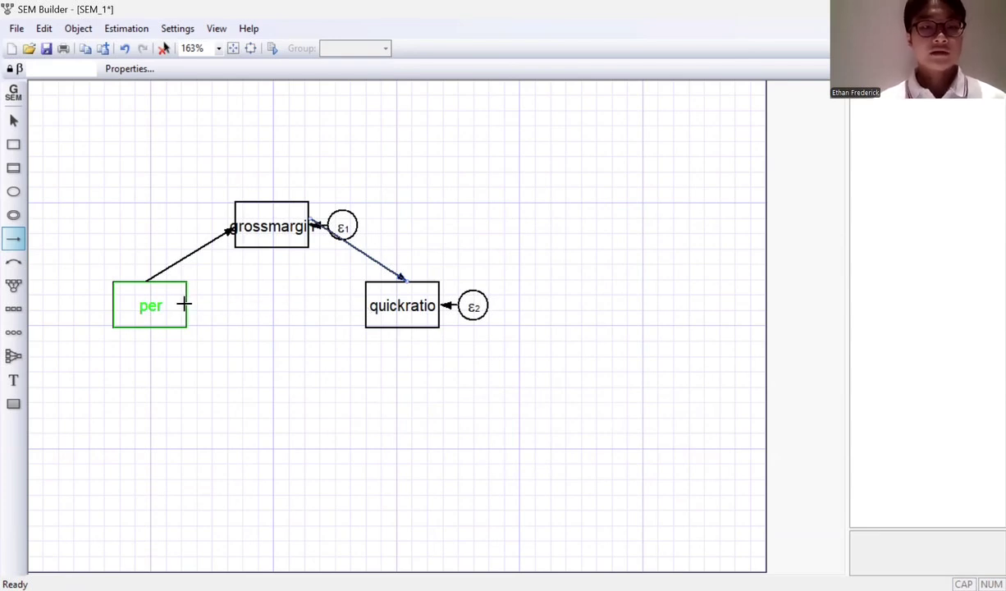
left_click_drag(186, 306, 363, 305)
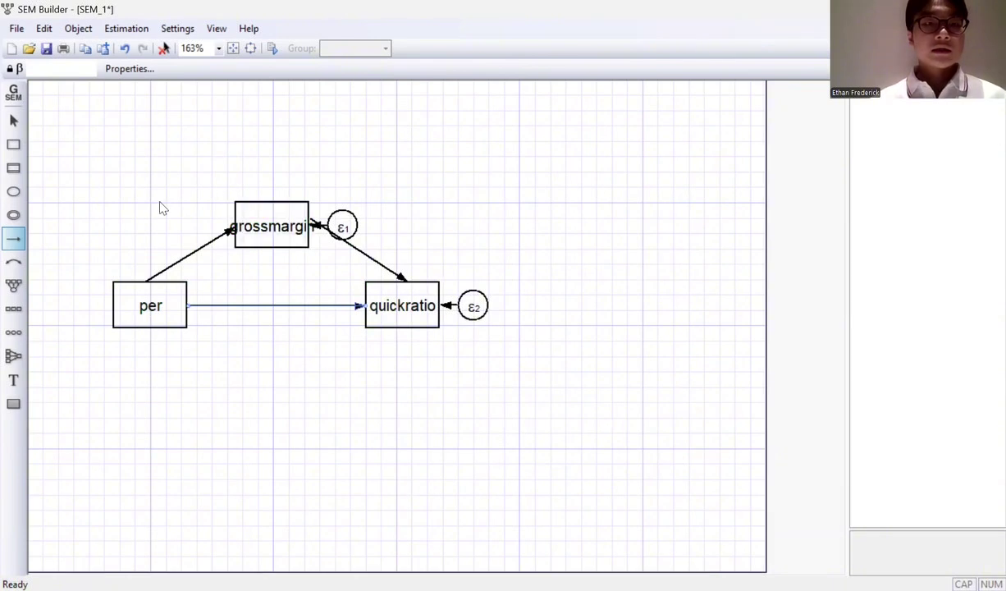
Step: Estimate the path model with the maximum likelihood method
left_click(15, 121)
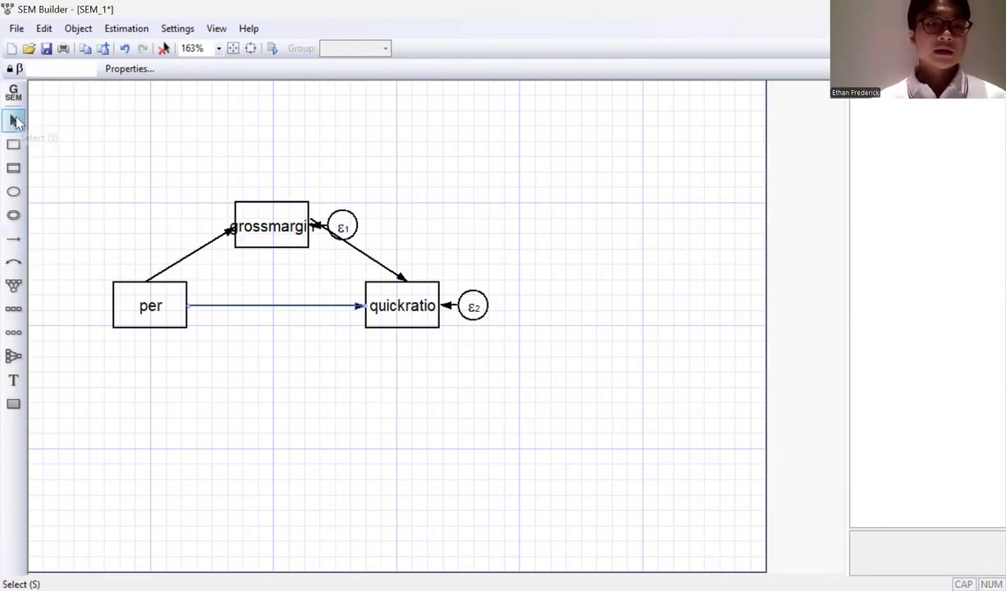
left_click(129, 29)
left_click(144, 47)
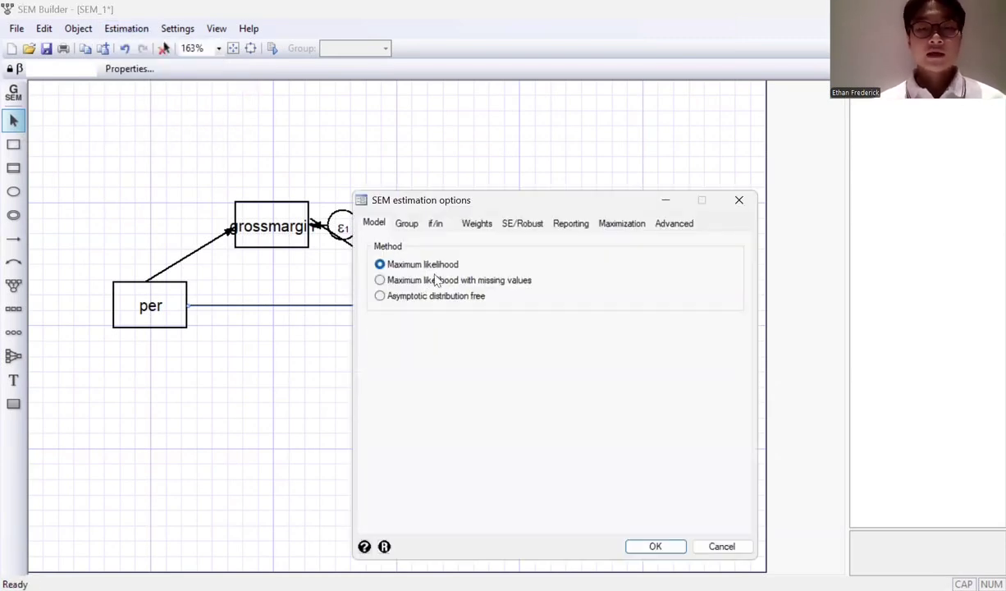
left_click(655, 548)
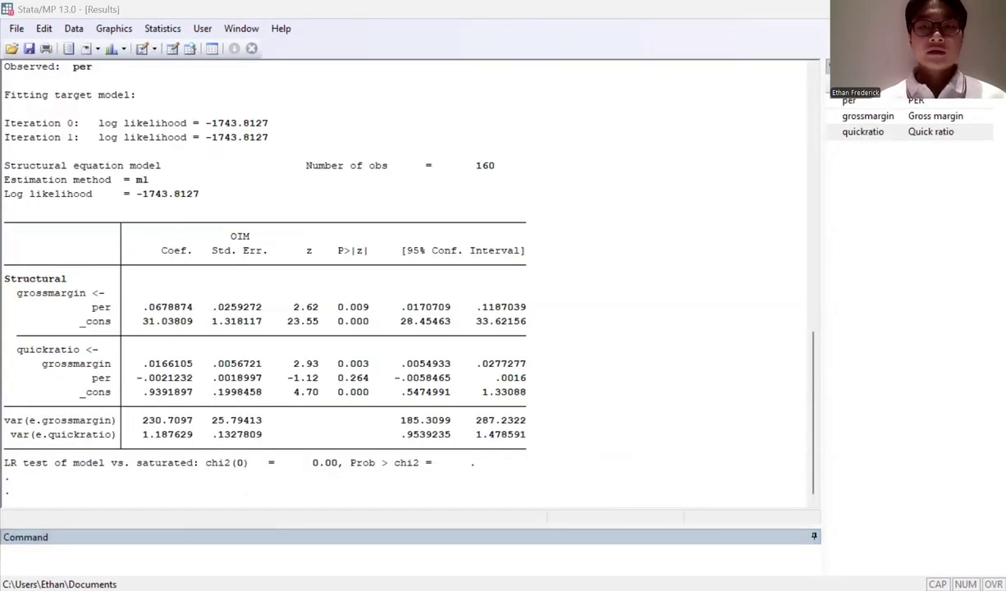
Step: Run the command estat gof, stat (all) in the main Stata window and display its full output
left_click(265, 562)
type("es")
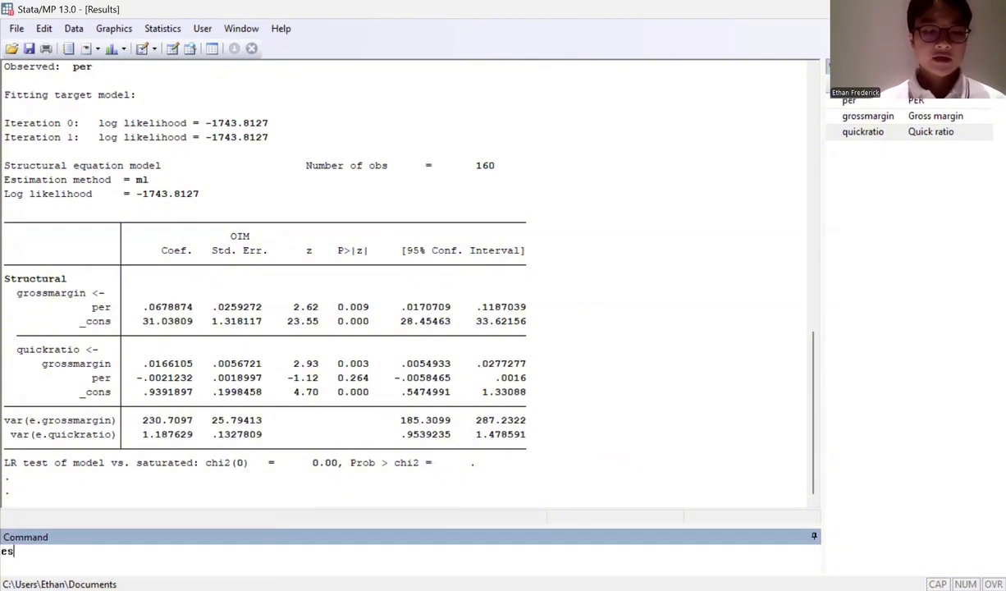
type("tat gof")
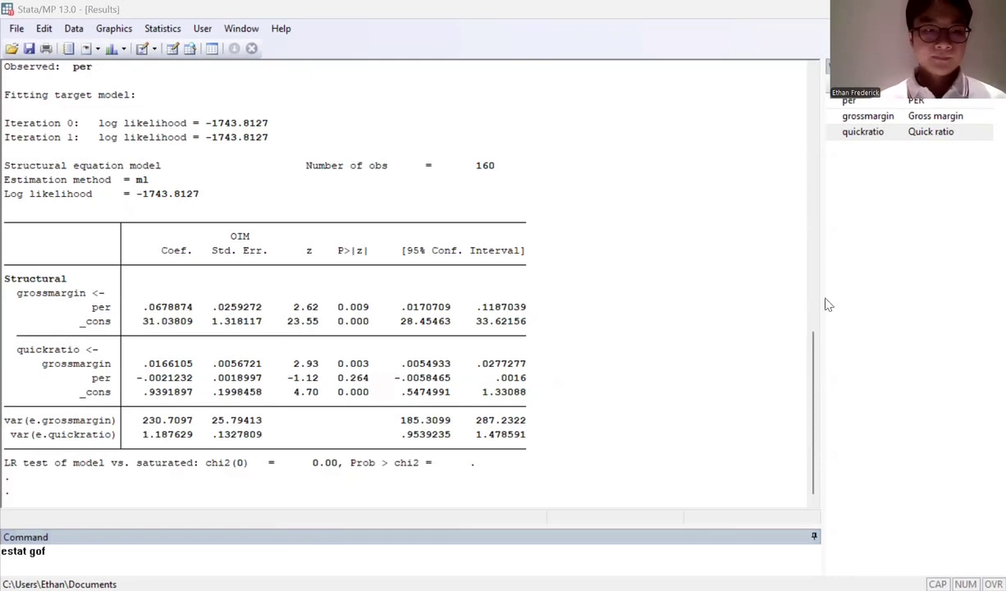
type(", stat")
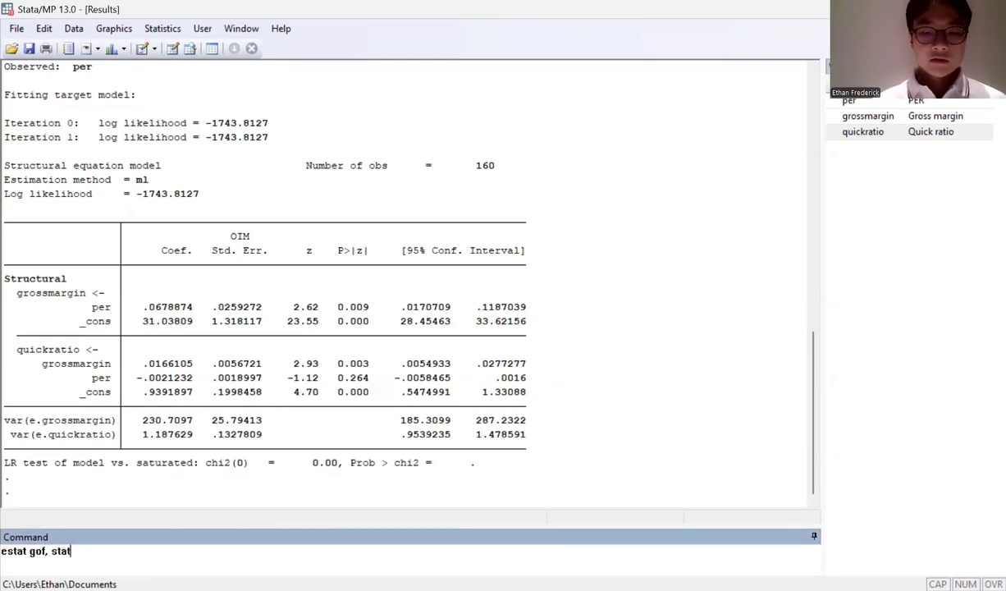
type("s(all")
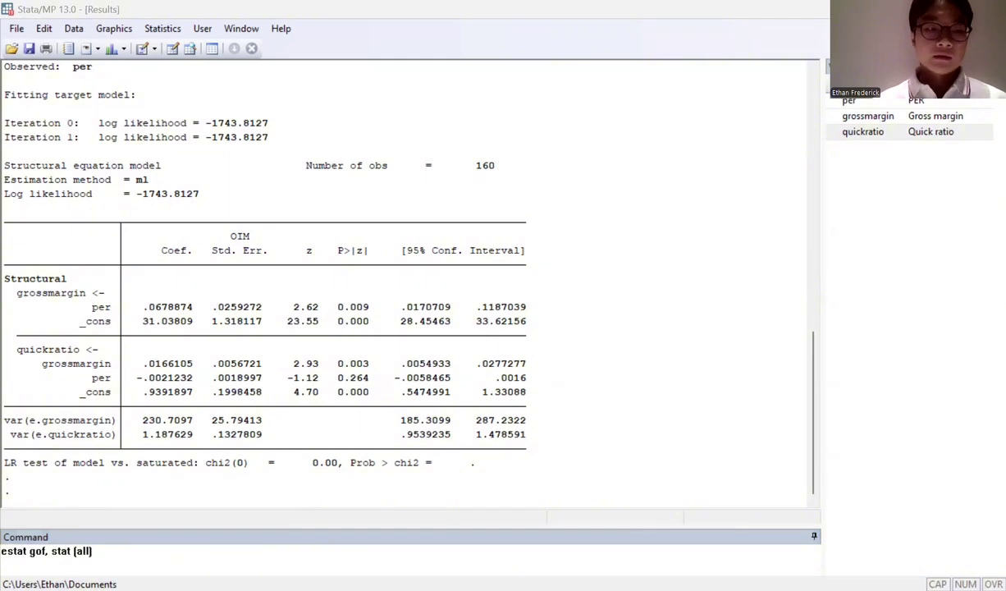
left_click(161, 545)
key("Return")
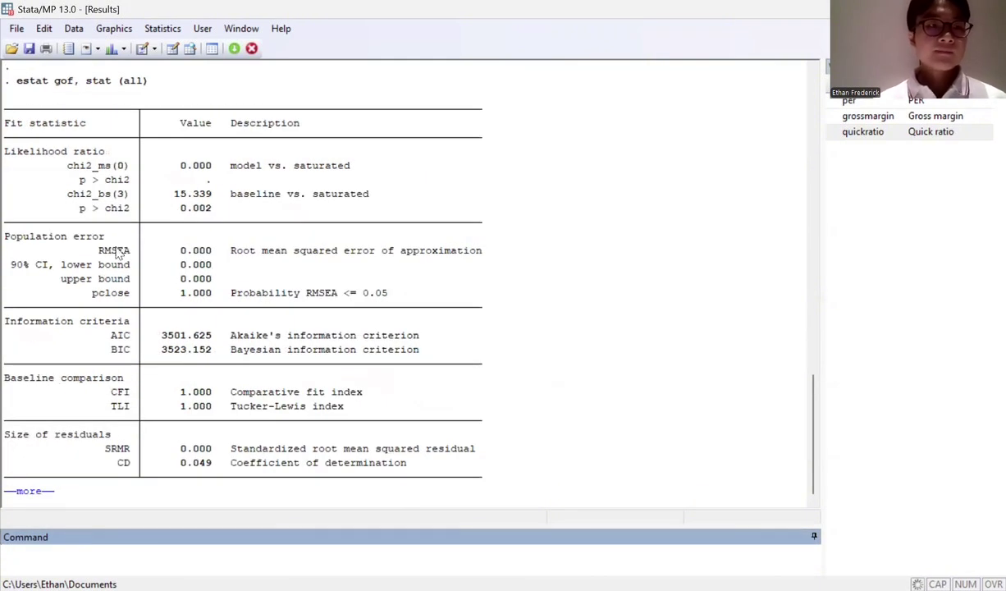
left_click(39, 491)
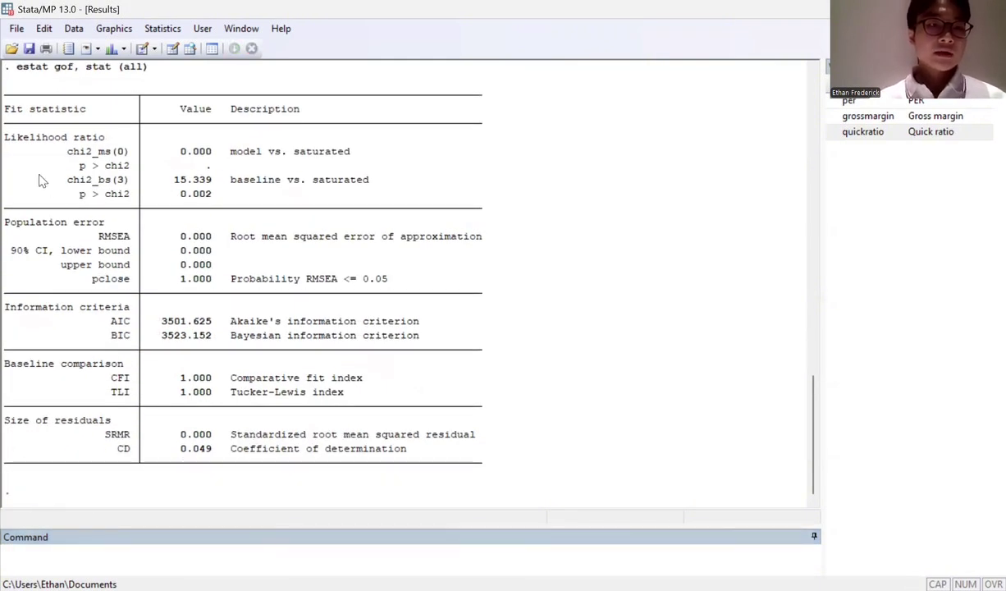
Step: Examine the RMSEA, CFI, TLI and CD values in the goodness-of-fit table
scroll(197, 304, "up", 1)
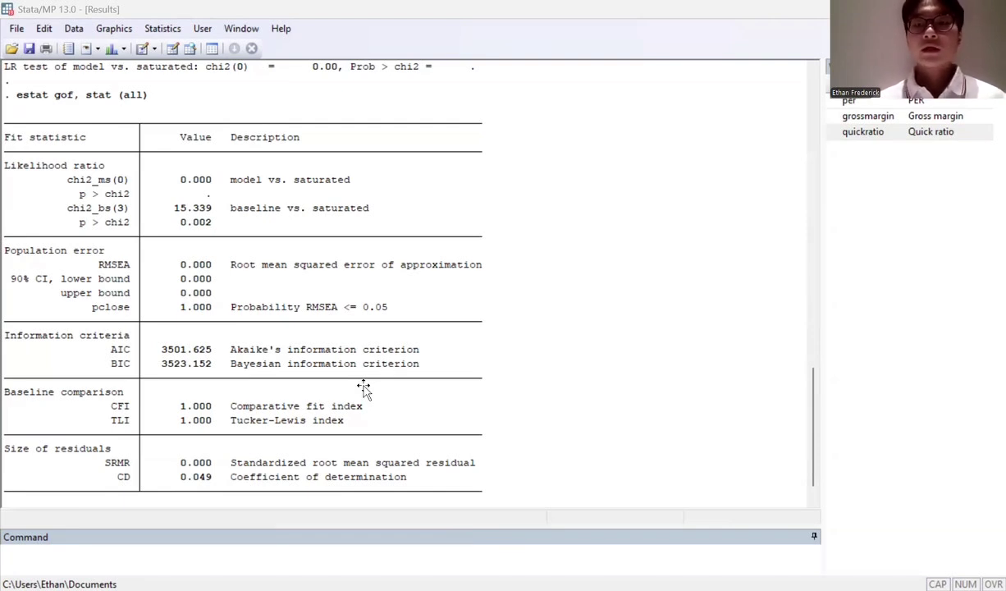
left_click_drag(97, 263, 211, 263)
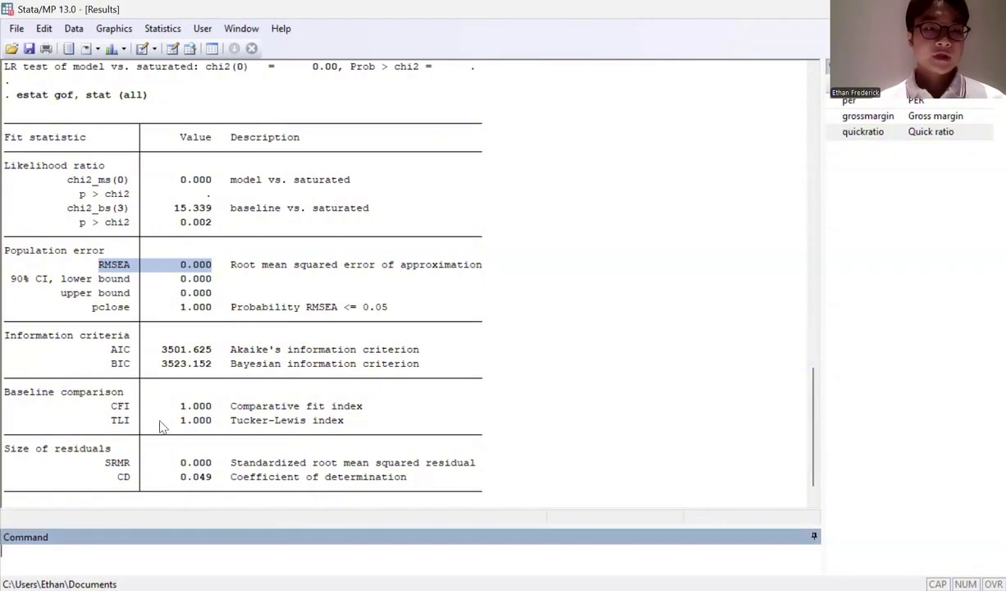
left_click_drag(112, 402, 217, 406)
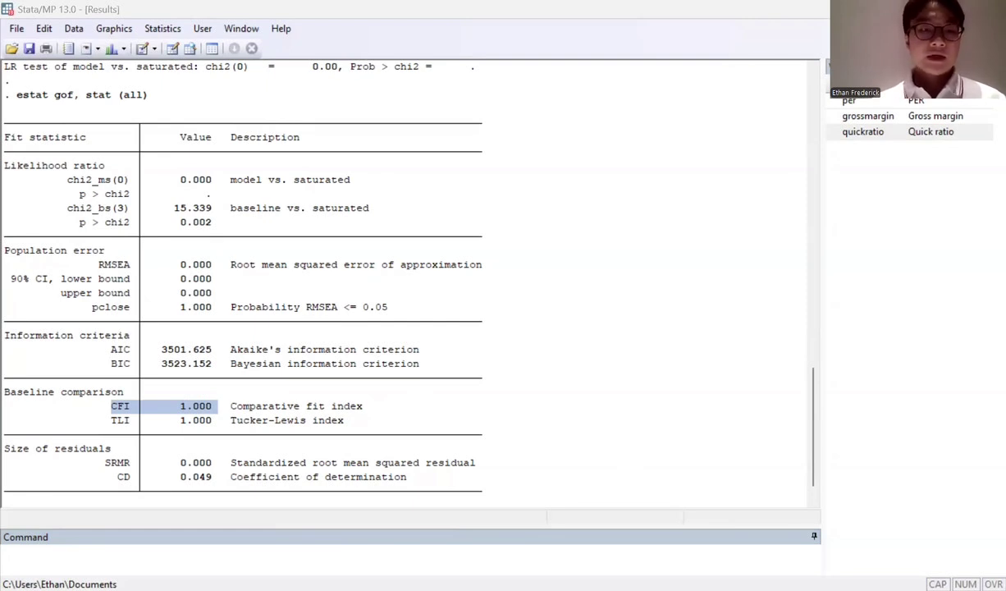
left_click(115, 414)
left_click_drag(111, 407, 214, 422)
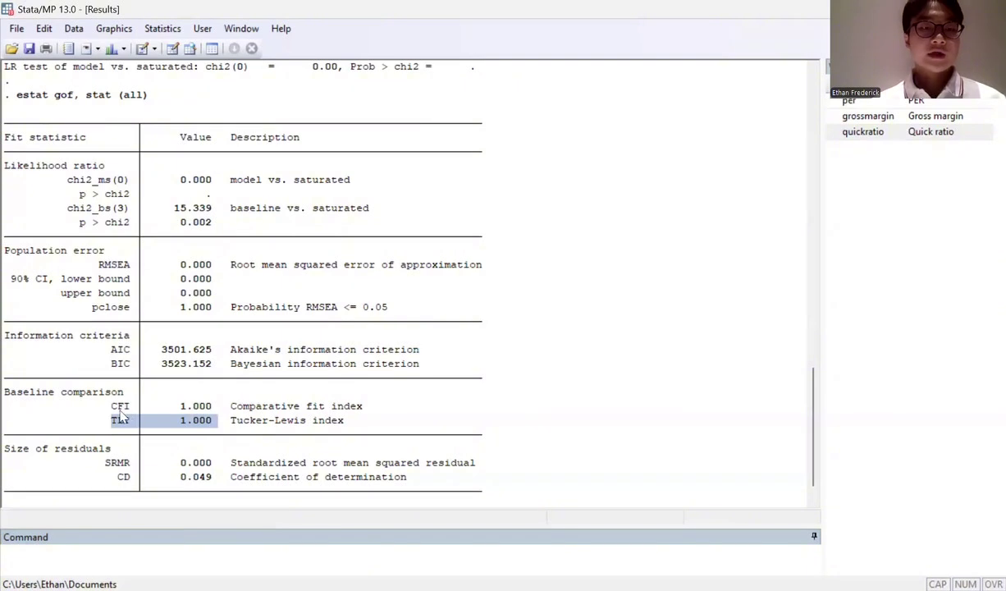
left_click_drag(118, 408, 212, 419)
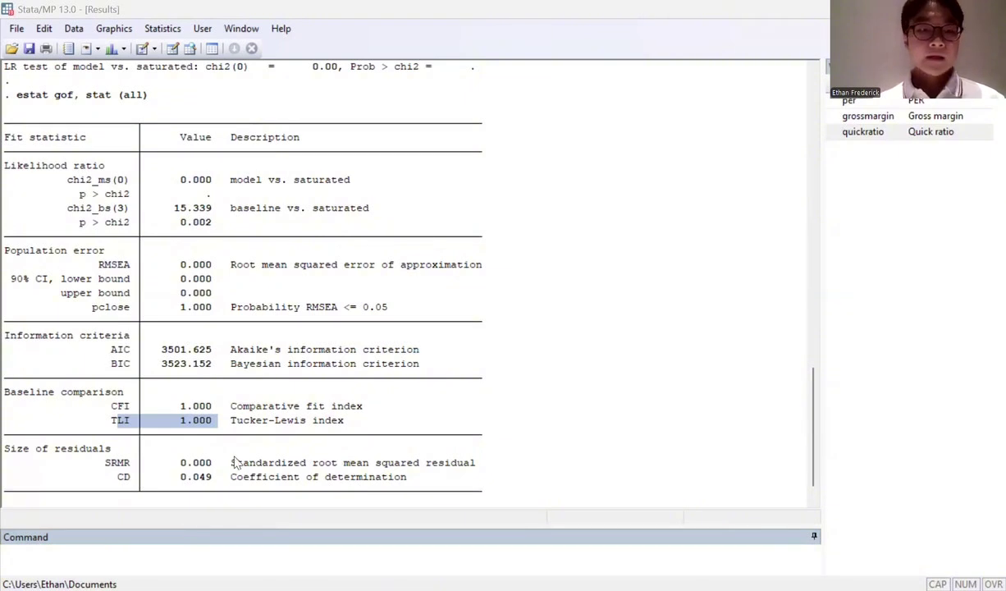
left_click_drag(114, 478, 212, 479)
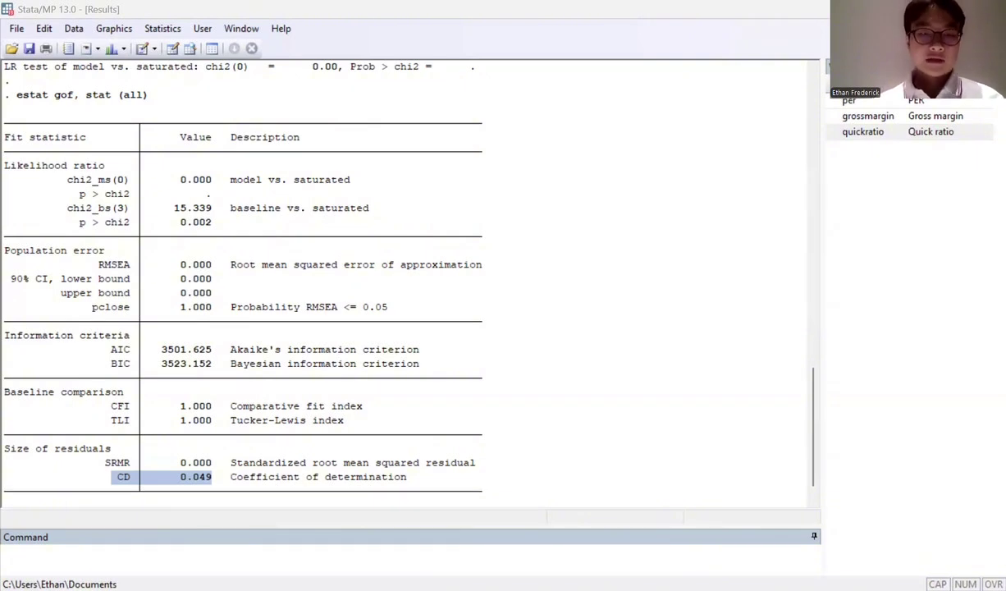
Step: Begin a sem command with the equation (grossmargin<- per) and open a second parenthesised equation
left_click(21, 558)
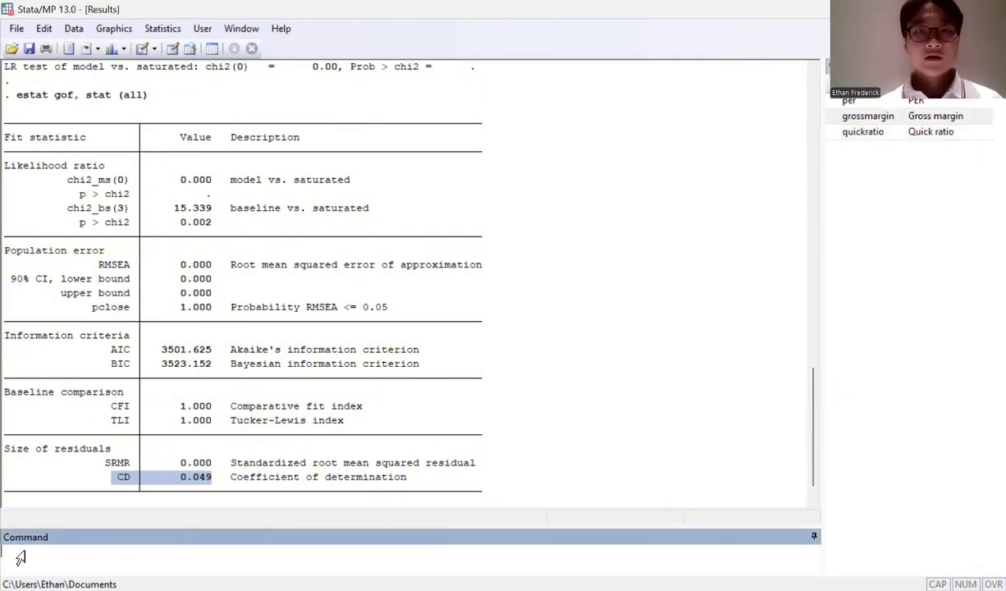
type("sem9")
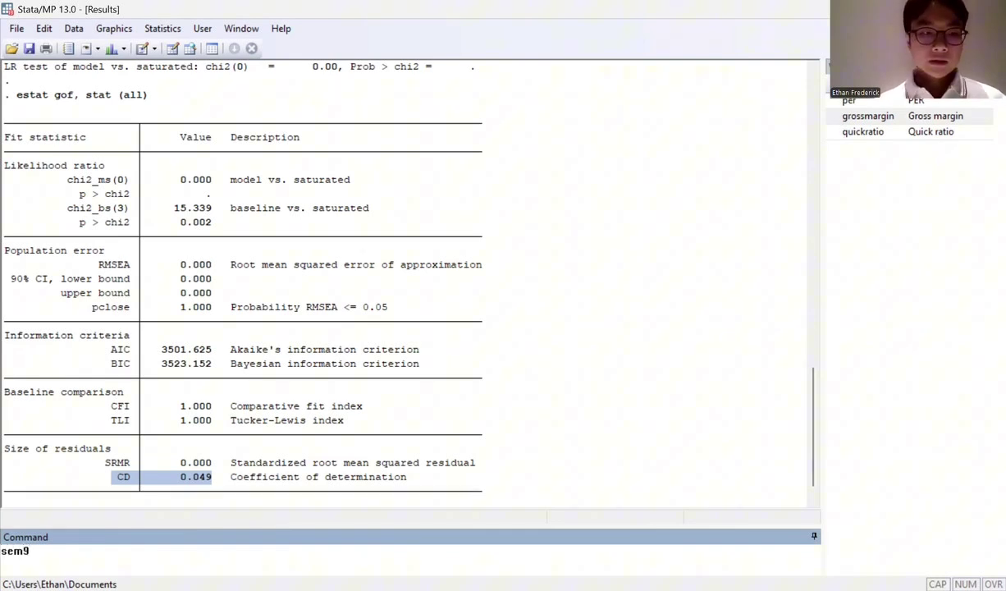
key("BackSpace")
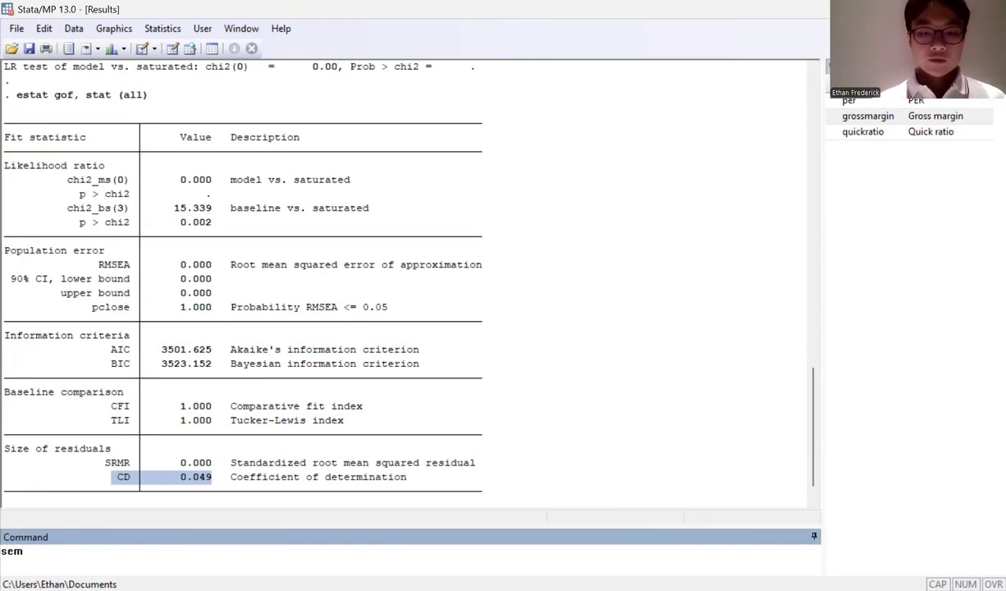
type("(")
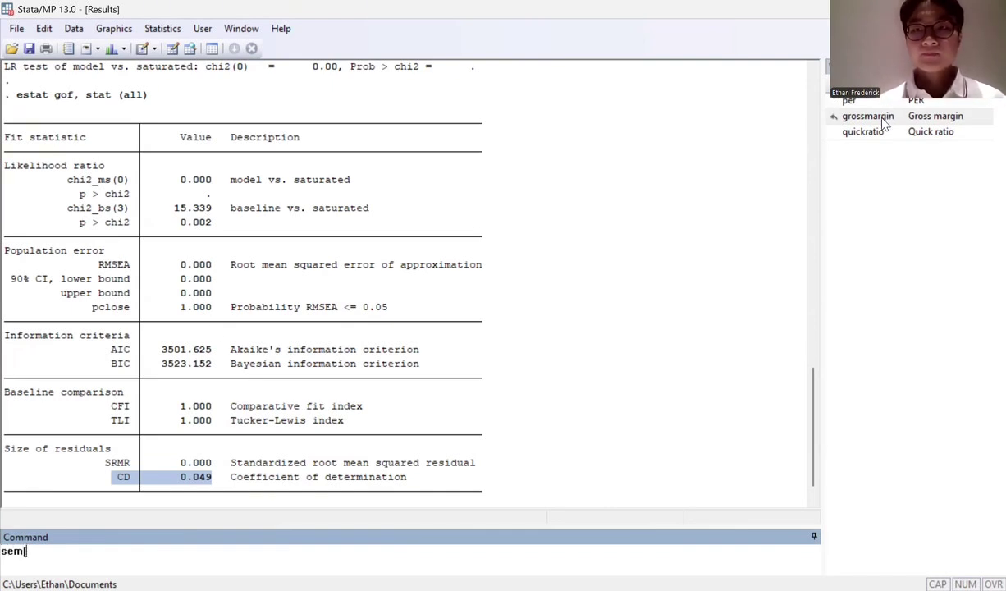
double_click(845, 120)
left_click(395, 551)
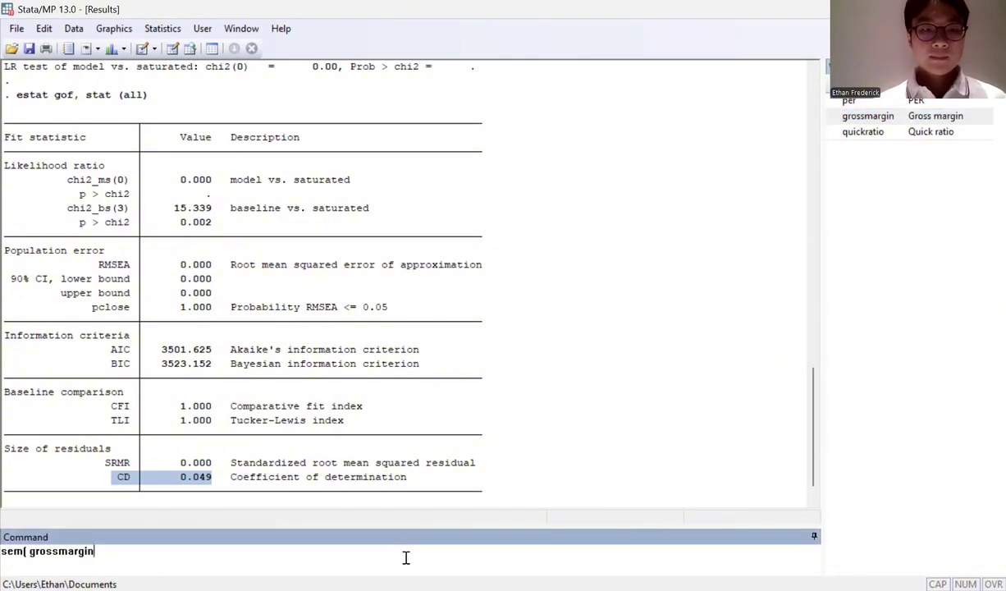
type("<-")
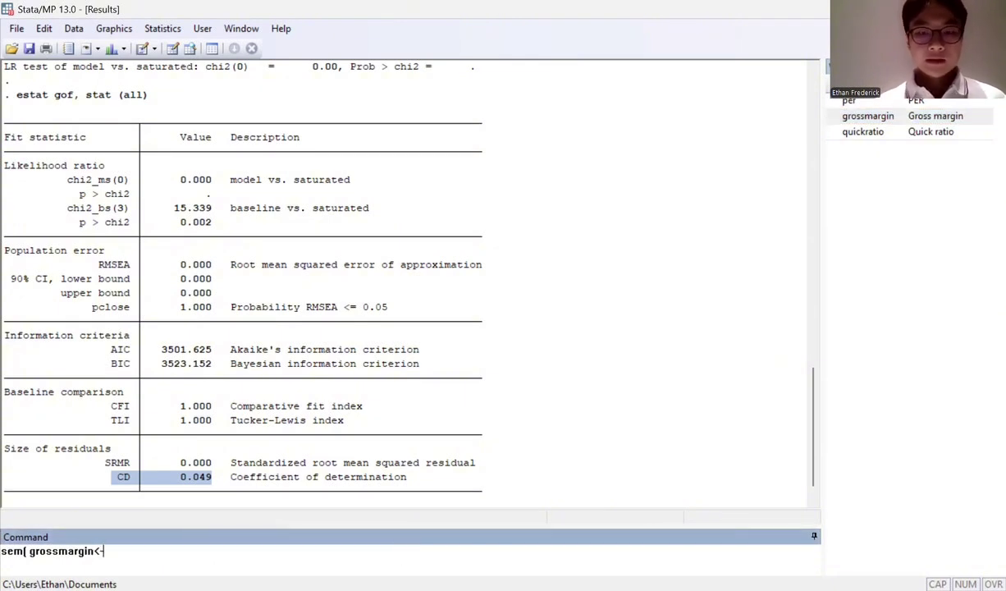
left_click(895, 101)
double_click(895, 102)
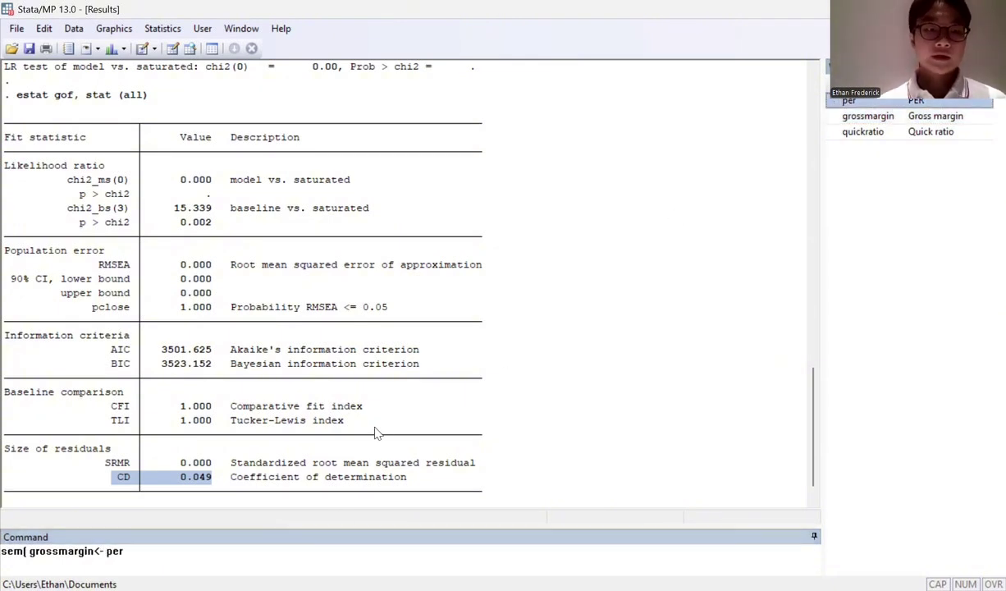
left_click(332, 565)
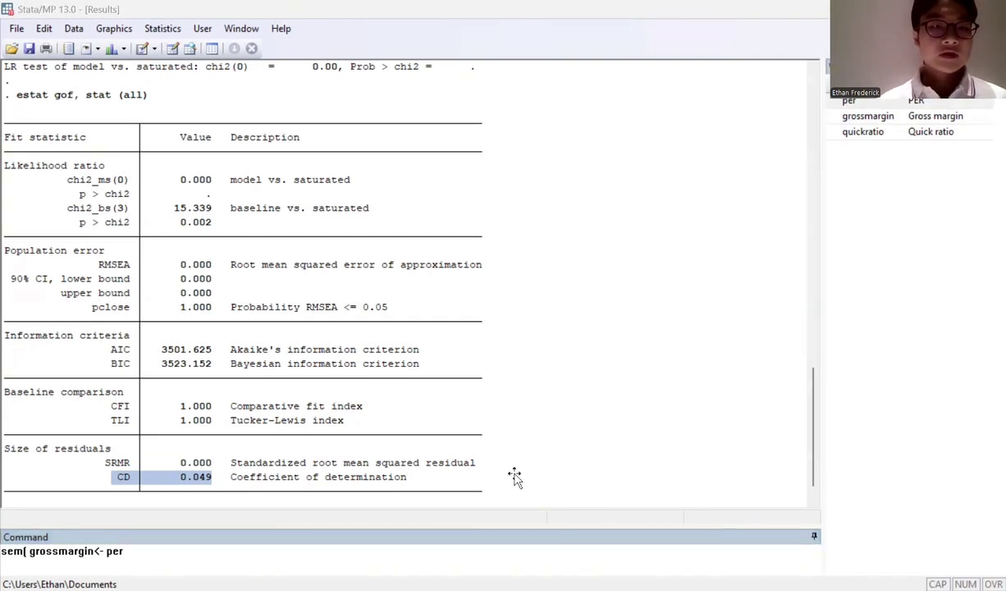
left_click(648, 548)
type(") (")
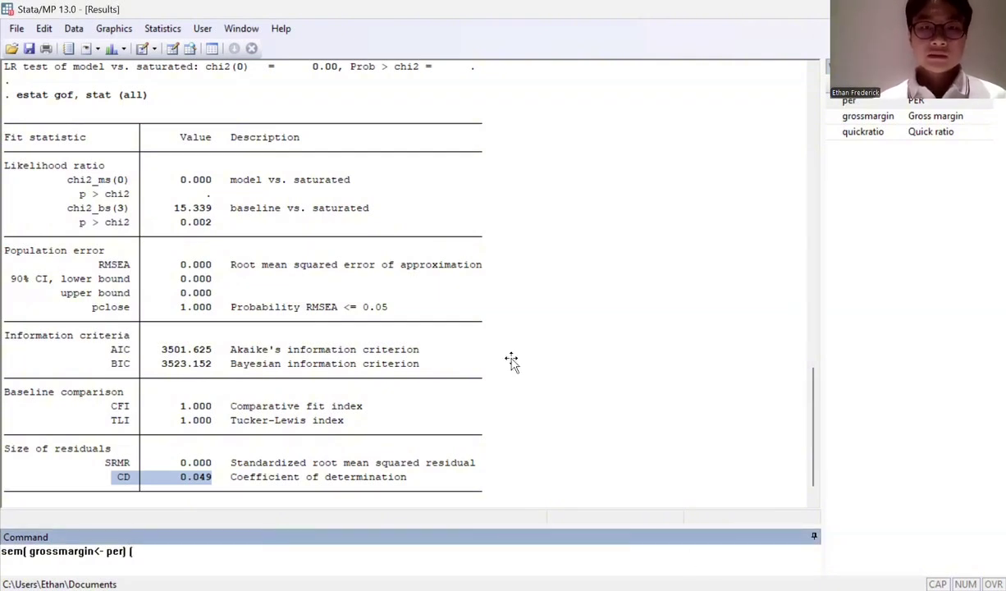
Step: Complete the second equation of the sem command as quickratio<- per grossmargin
left_click(579, 547)
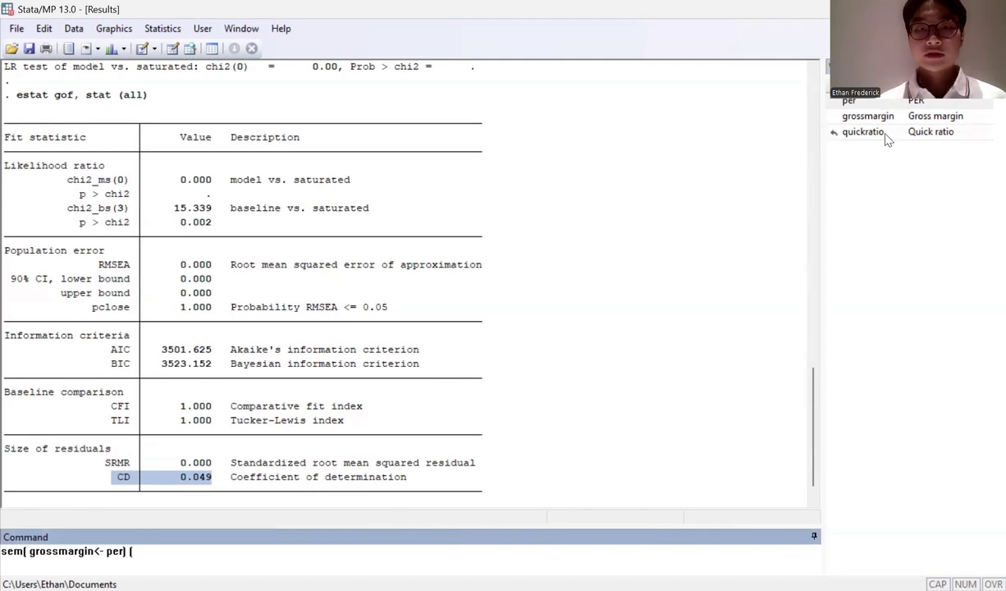
left_click(854, 132)
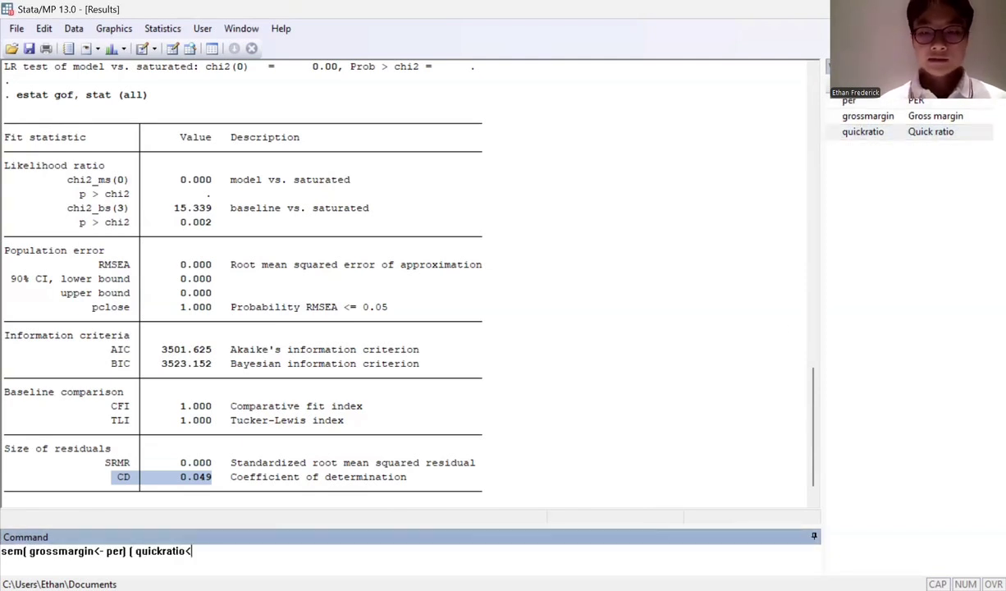
type("<-")
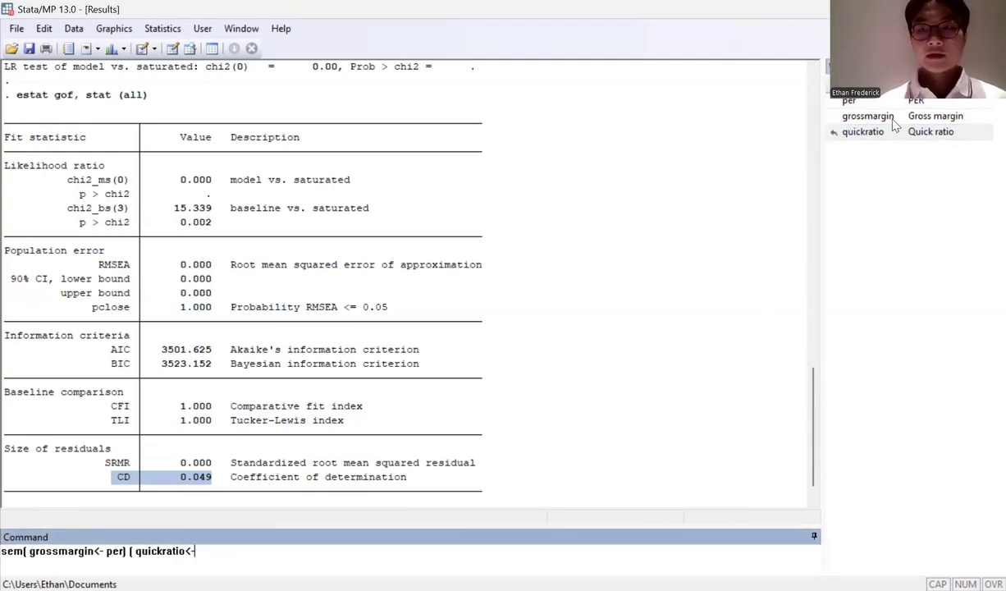
left_click(858, 120)
left_click(351, 564)
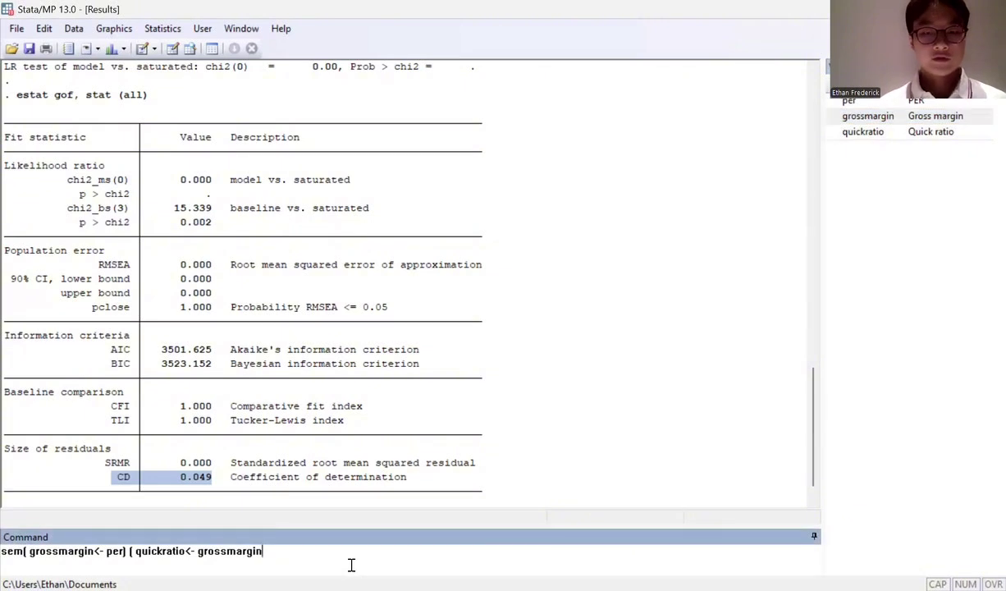
type(")")
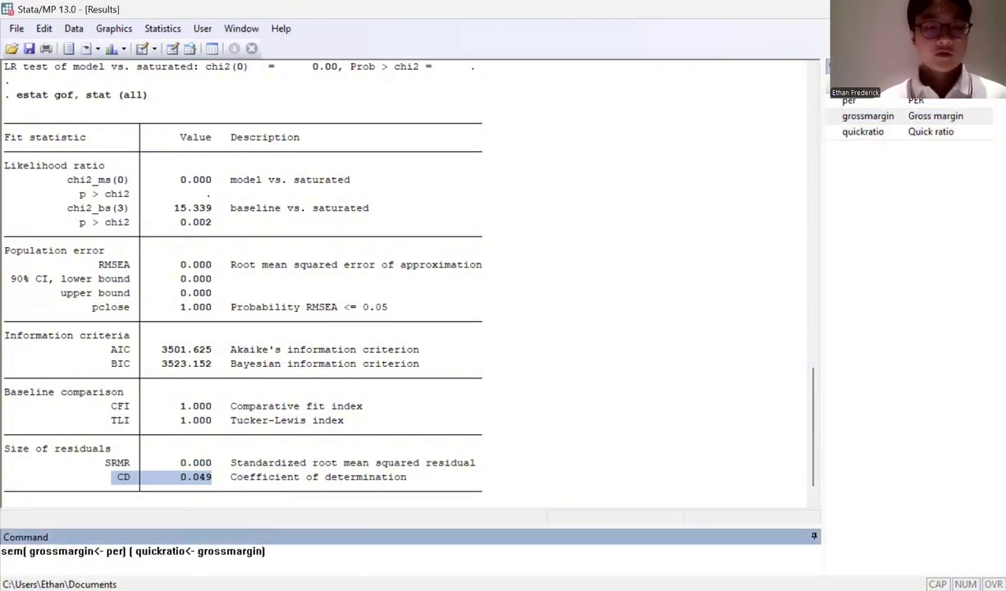
left_click(197, 550)
type("per")
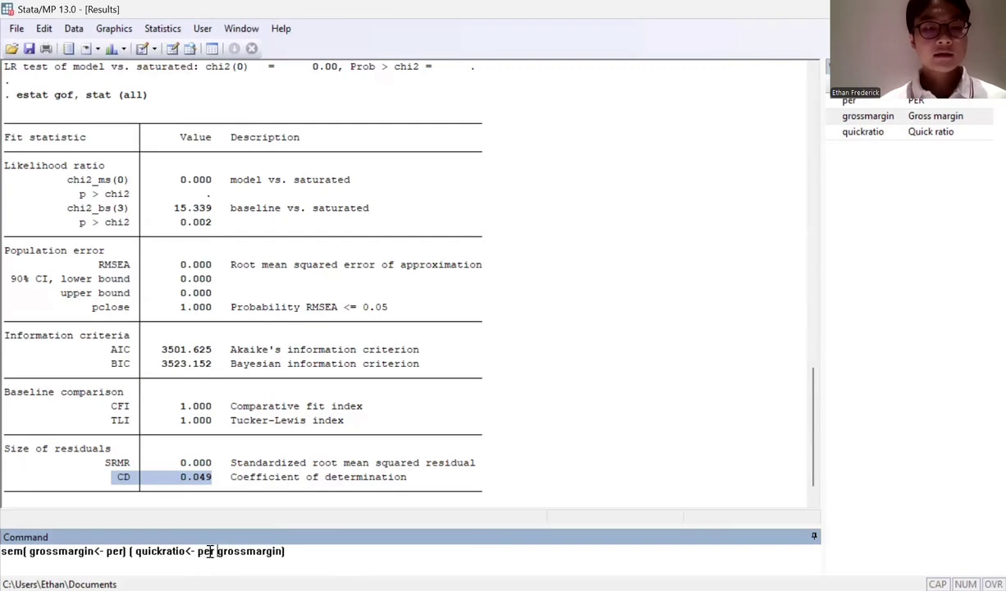
Step: Add the option vce(robust) to the sem command, run it and display the rest of its output
left_click(306, 558)
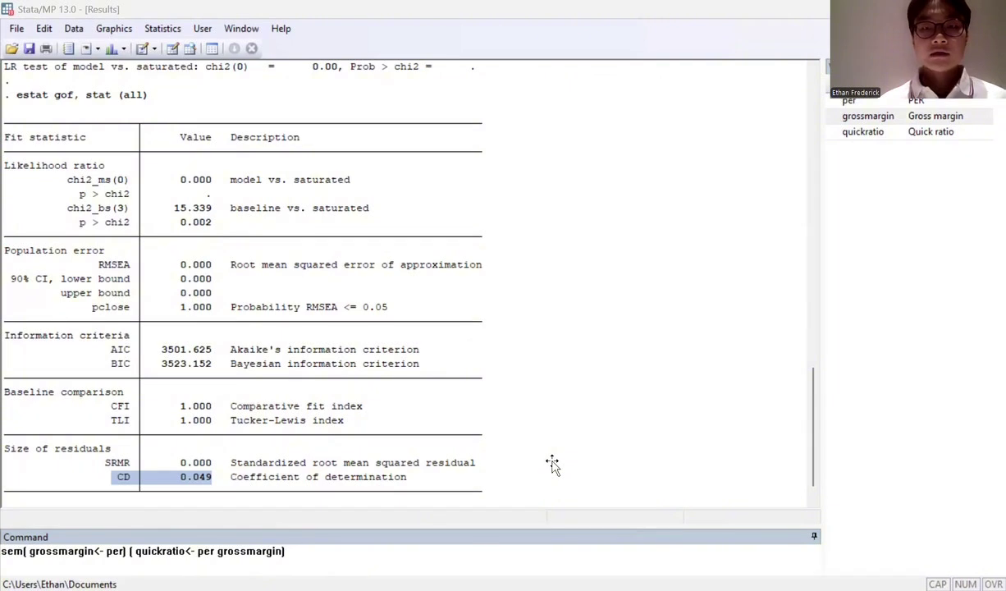
left_click(322, 546)
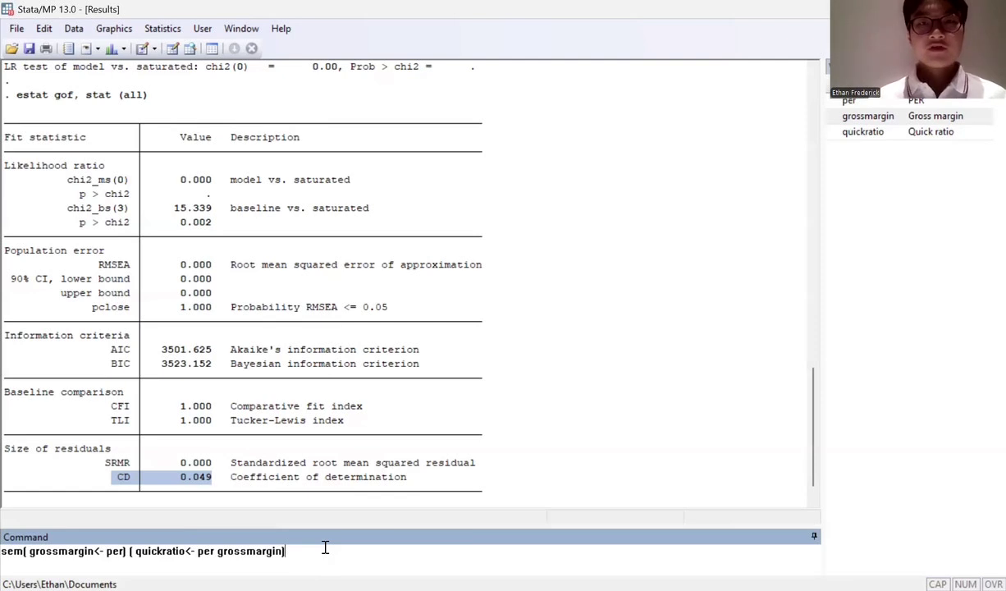
type(", vce")
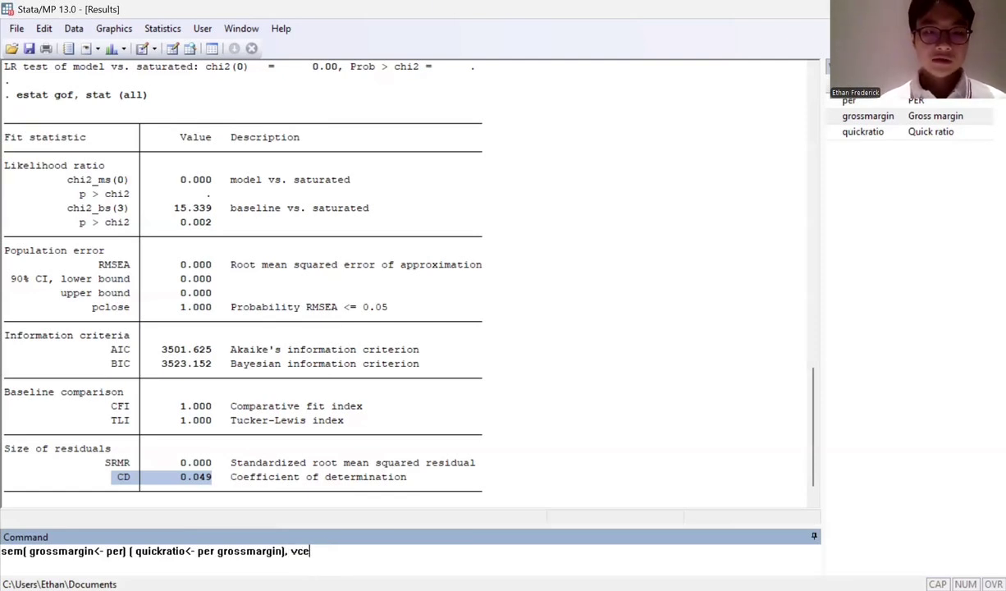
type("(ro")
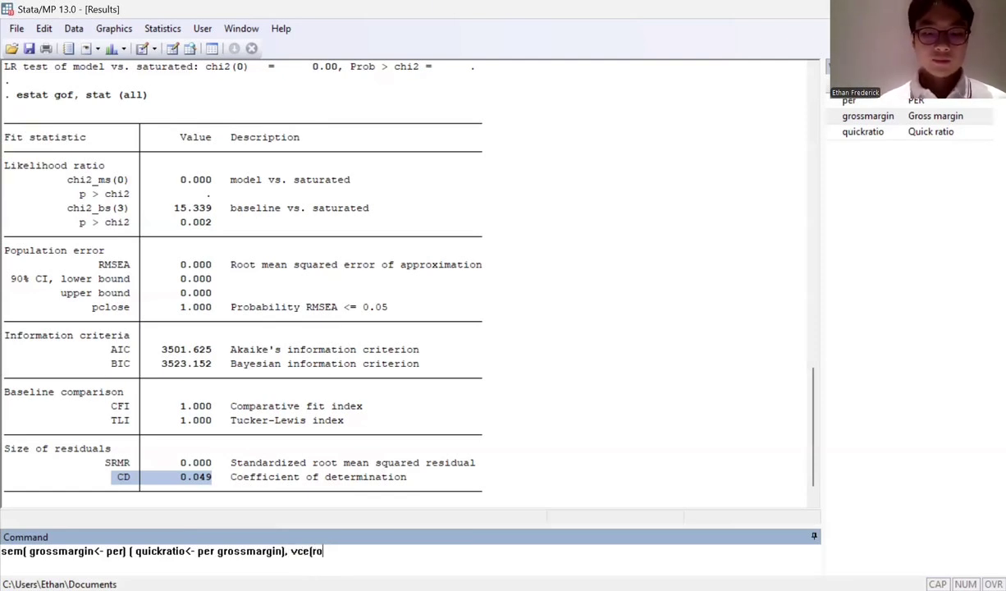
type("bust)")
key("Return")
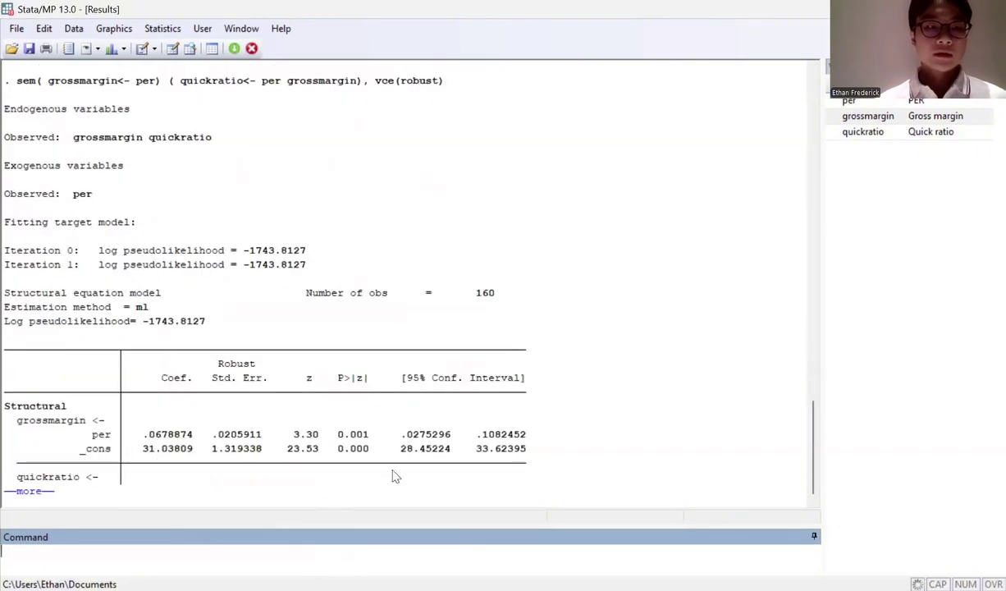
left_click(31, 491)
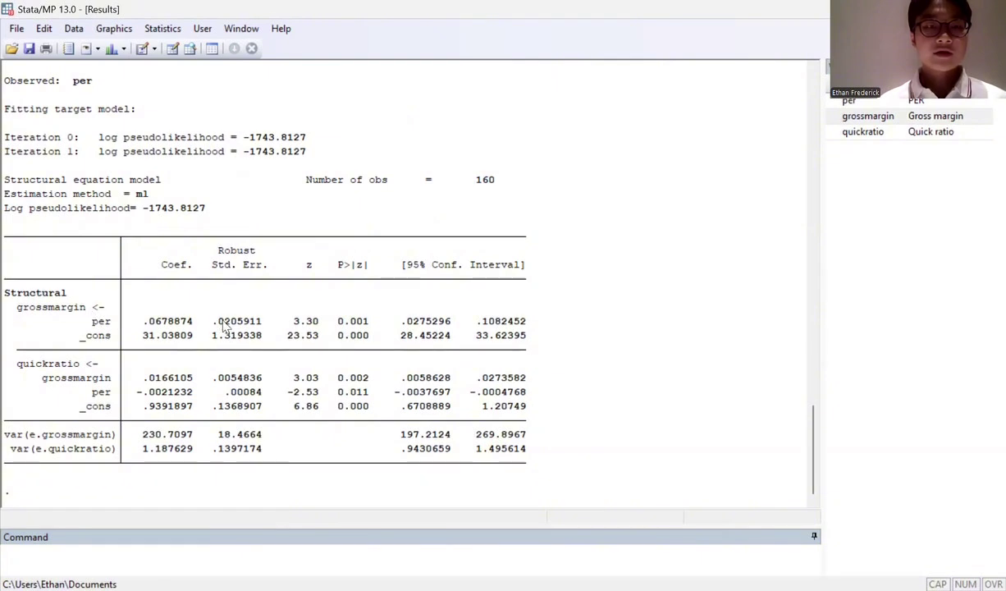
Step: Examine the p-values for per in the grossmargin equation and for grossmargin in the quickratio equation
left_click_drag(337, 318, 370, 325)
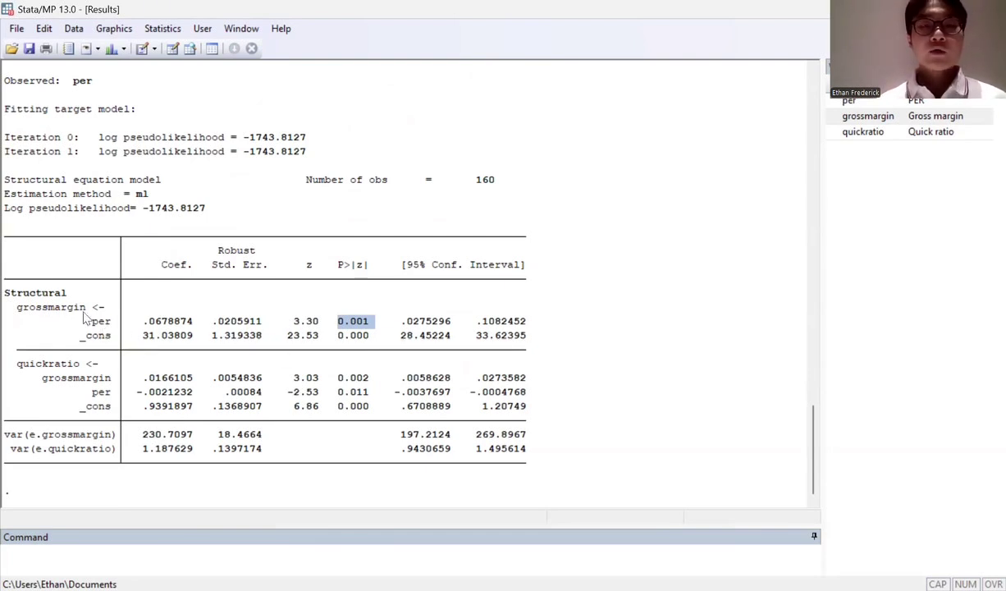
left_click(353, 380)
double_click(359, 378)
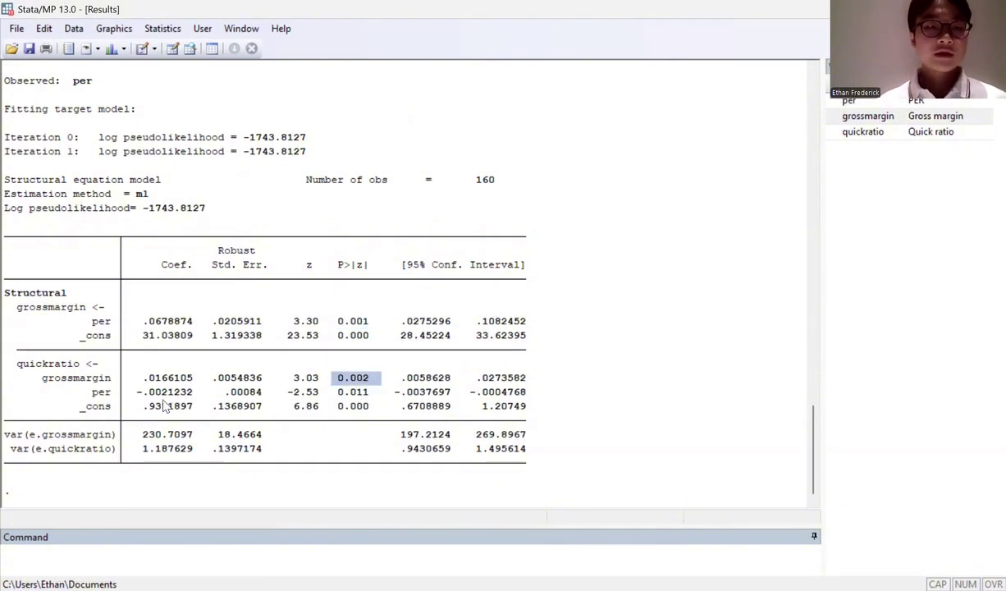
left_click(67, 368)
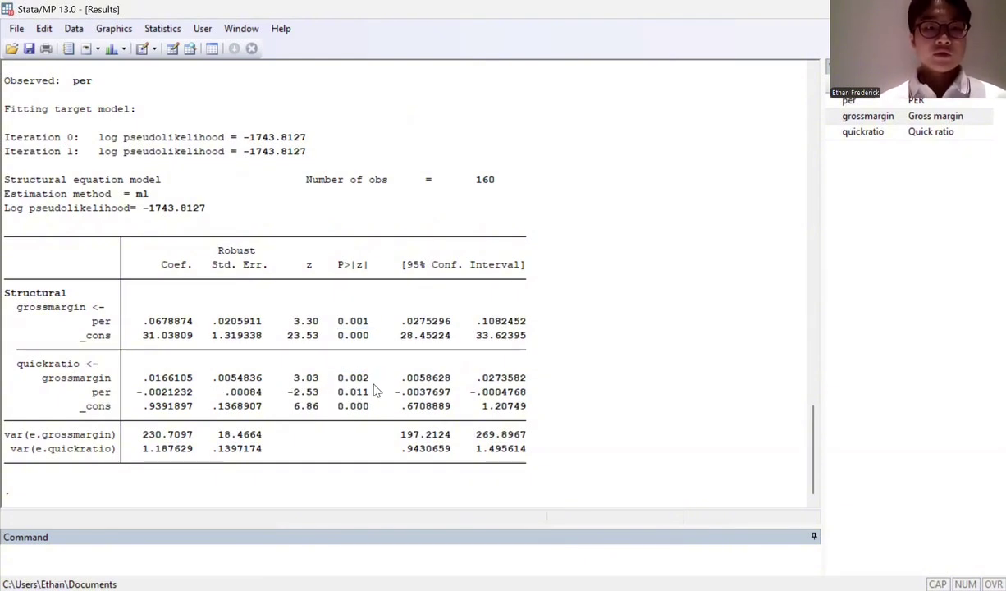
double_click(348, 381)
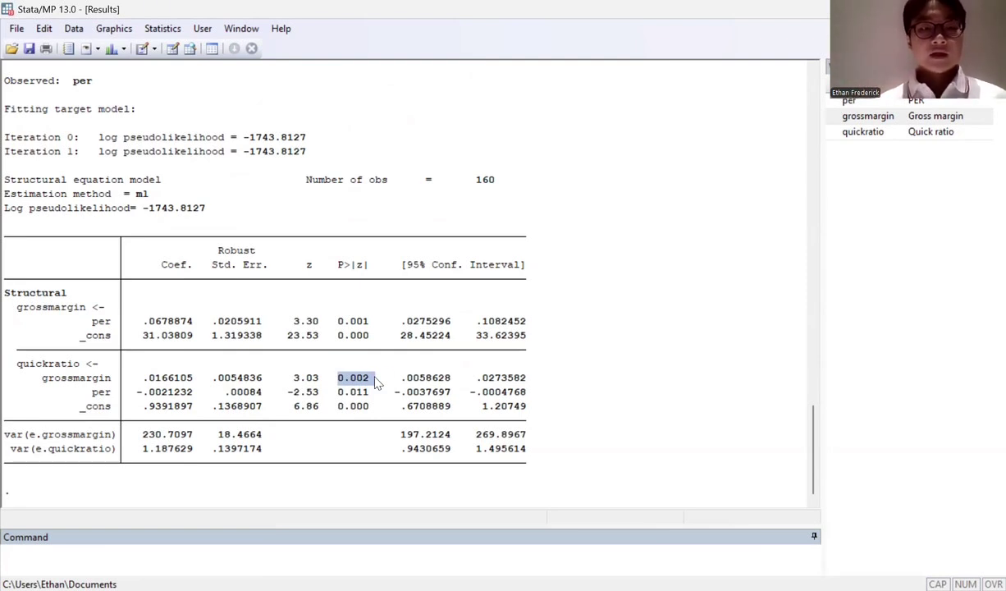
left_click(92, 375)
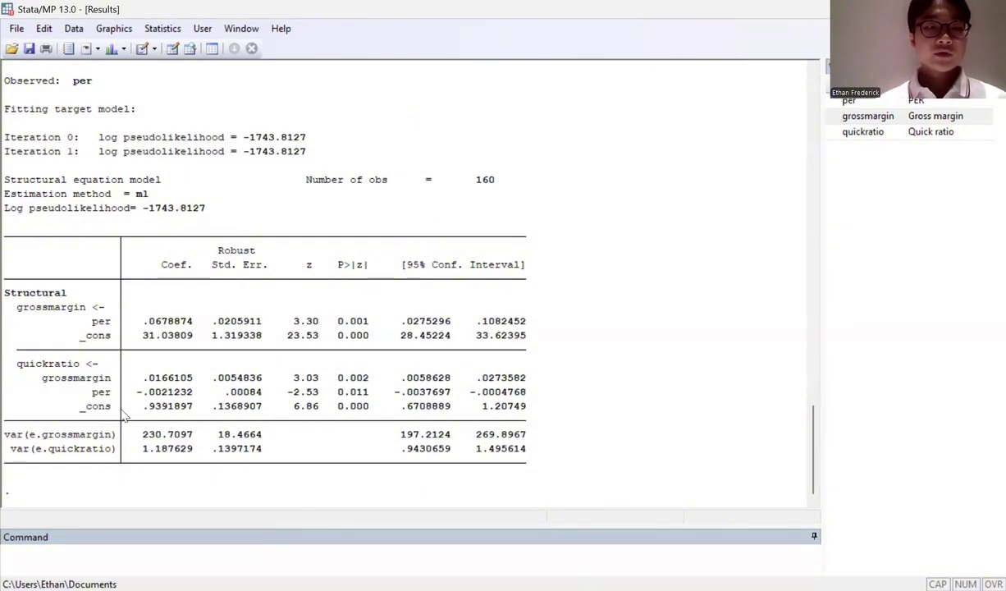
Step: Examine the coefficient and p-value of the direct effect of per on quickratio in the robust estimates
left_click_drag(93, 392, 369, 398)
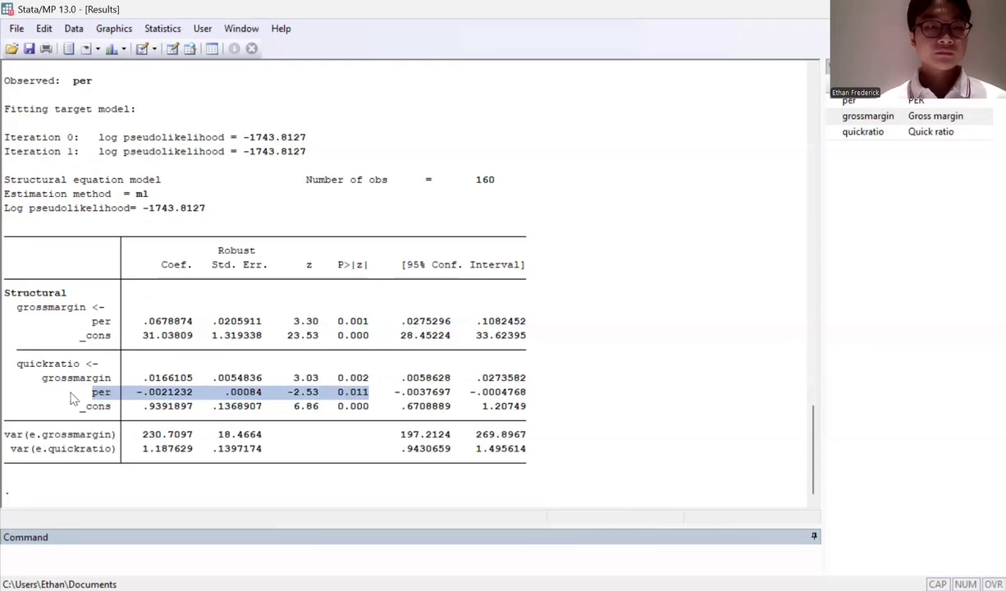
left_click_drag(18, 363, 124, 363)
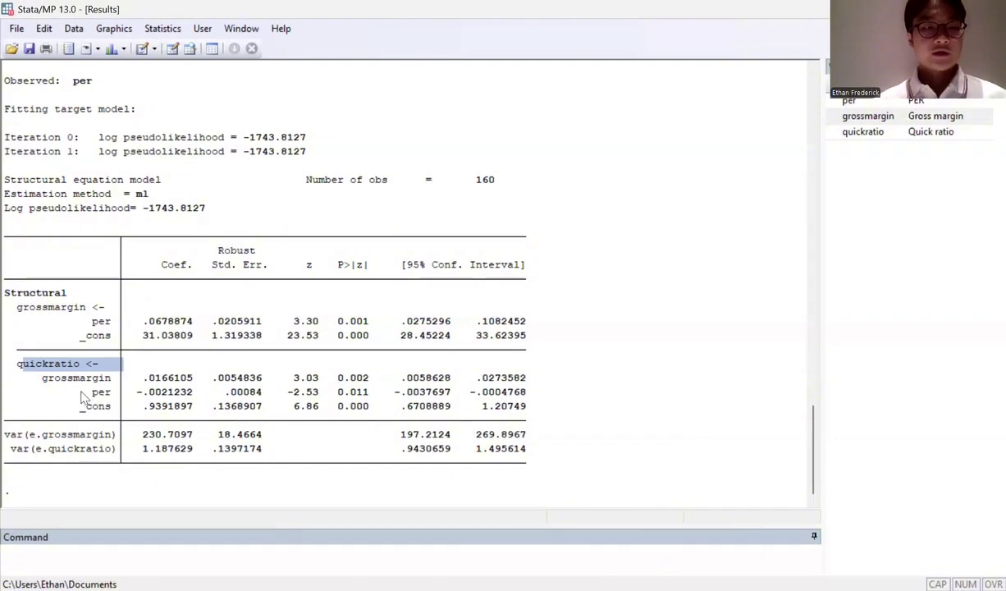
left_click_drag(86, 391, 369, 393)
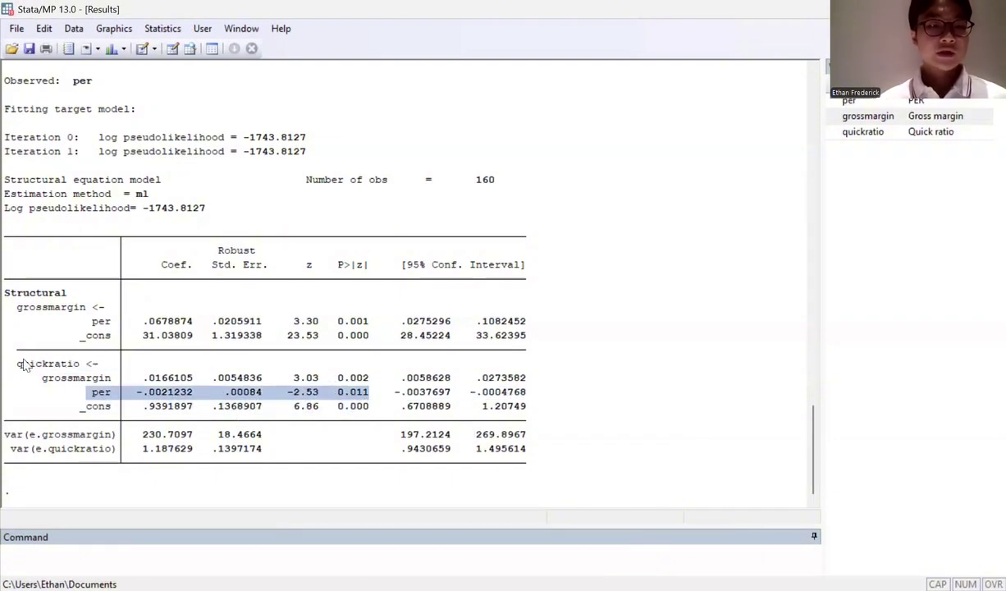
left_click_drag(54, 362, 137, 354)
left_click_drag(345, 393, 373, 394)
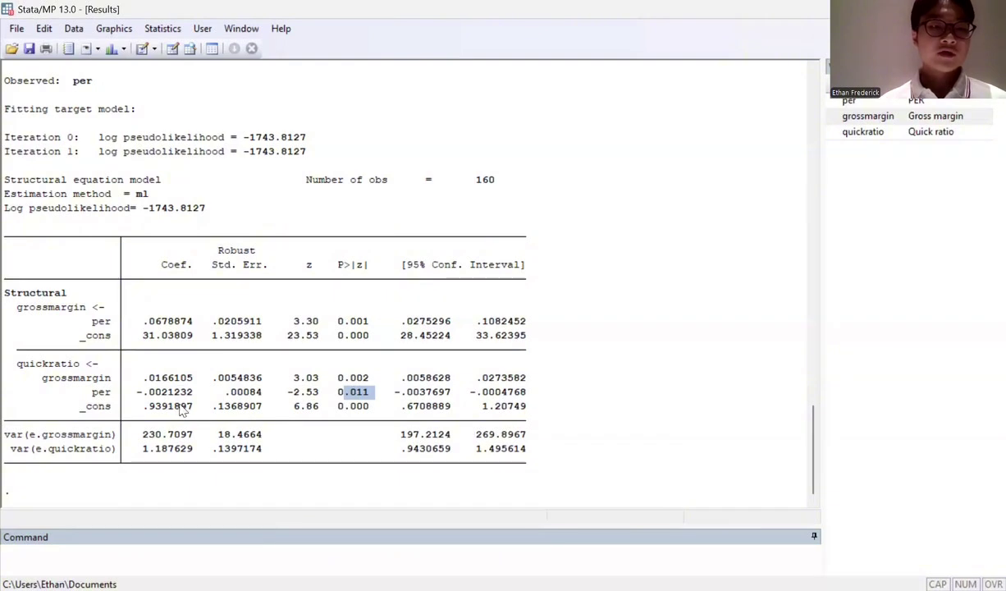
left_click_drag(136, 391, 195, 395)
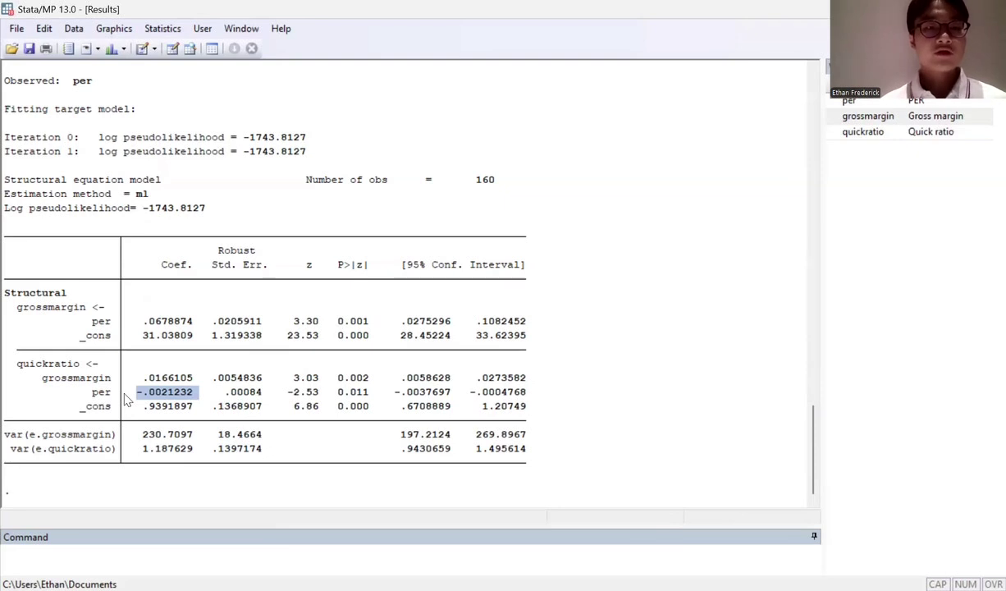
left_click_drag(336, 391, 364, 392)
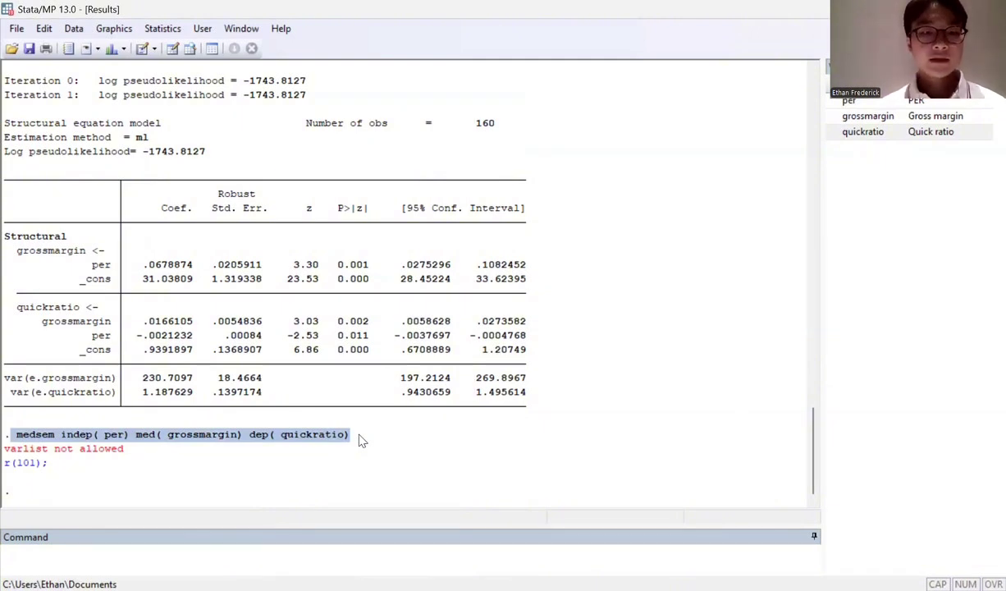
Step: Begin a medsem command followed by a comma and the independent-variable option indep( per)
scroll(504, 433, "up", 2)
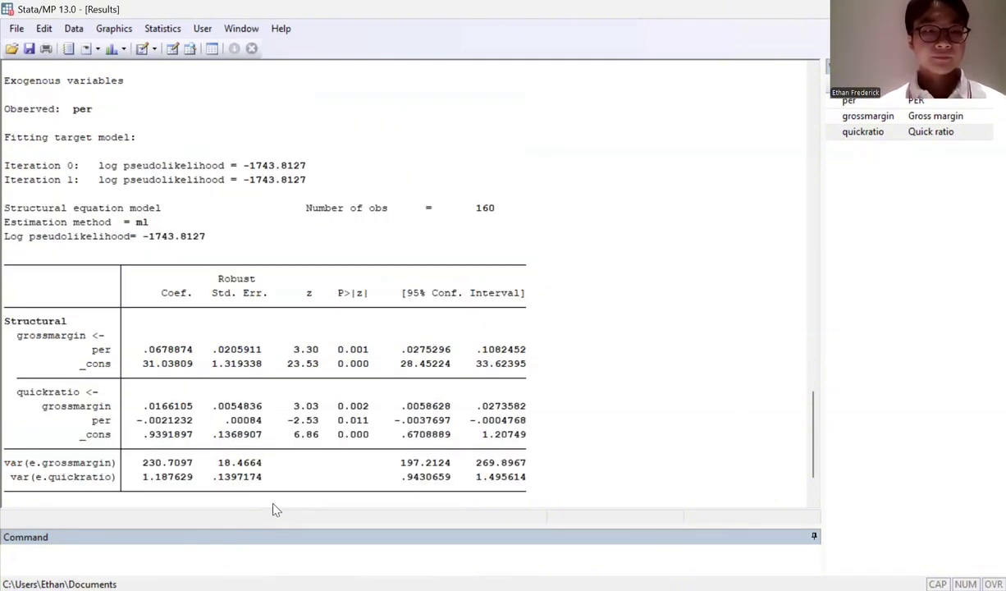
left_click(254, 555)
type("medsem")
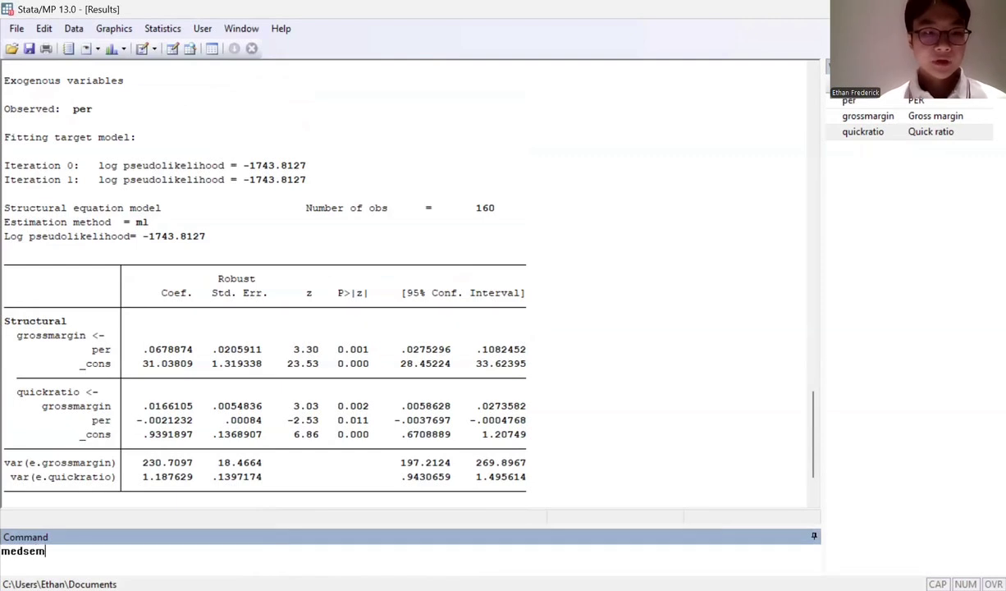
type(", indep")
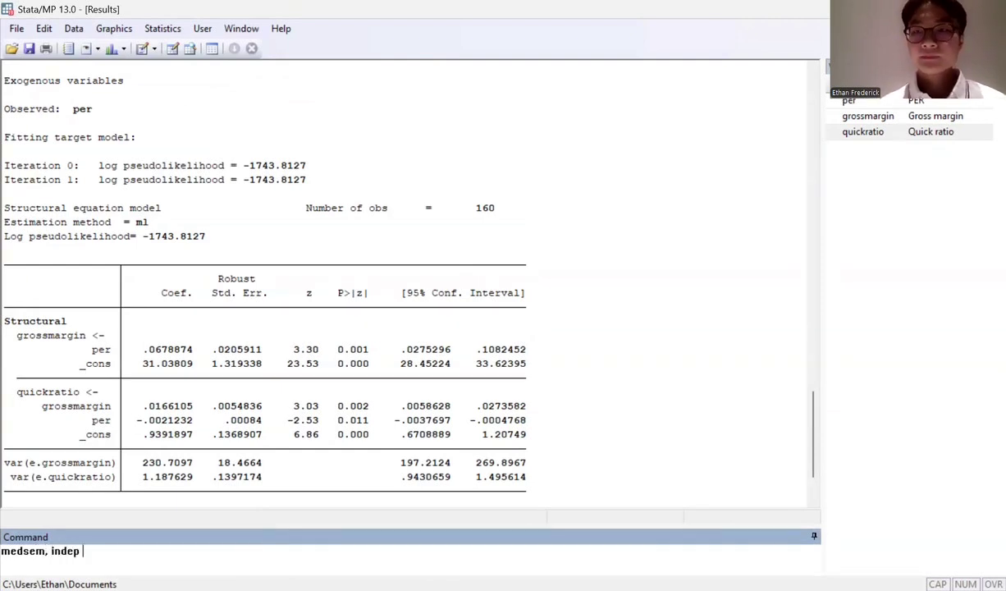
key("BackSpace")
type("(")
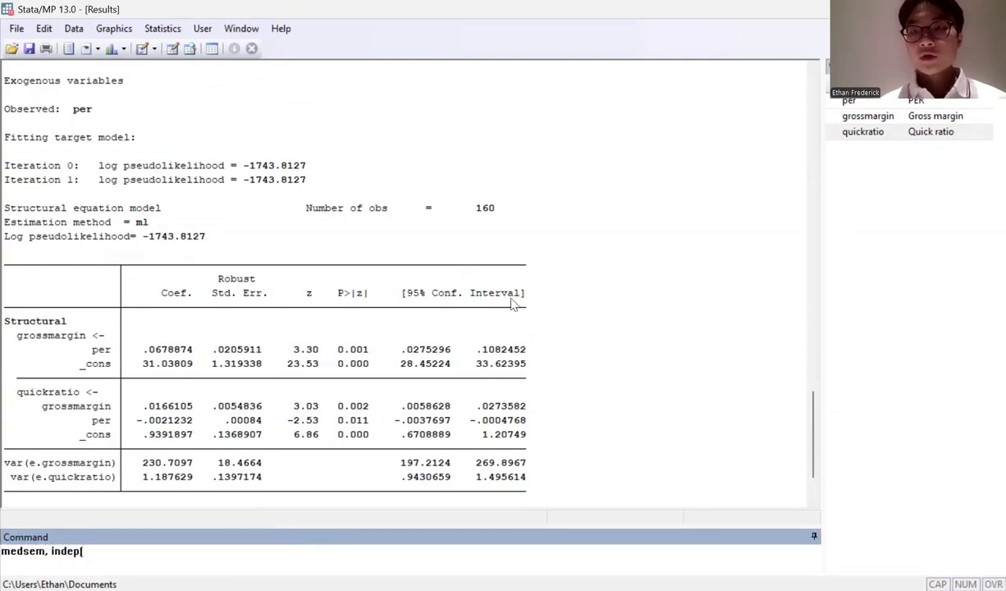
left_click(834, 101)
type(")")
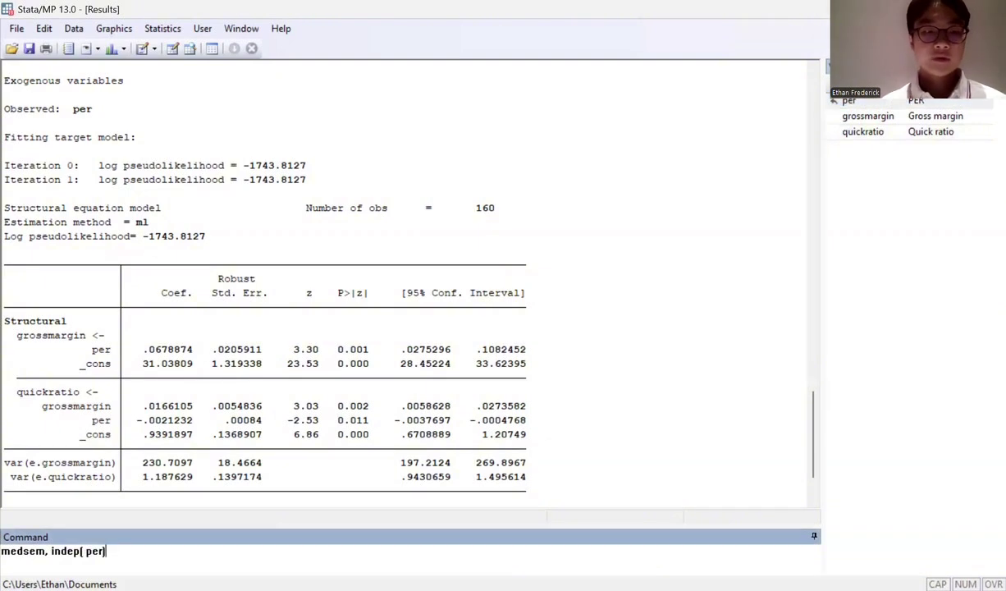
type(",")
key("BackSpace")
key("BackSpace")
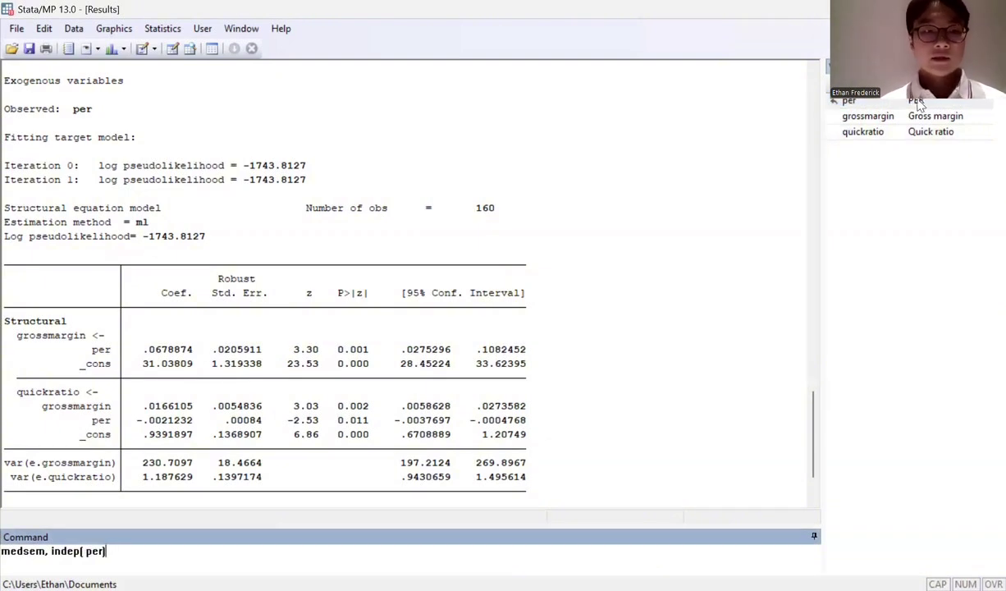
Step: Complete the medsem command with med( grossmargin) dep( quickratio) and run it
type("med(")
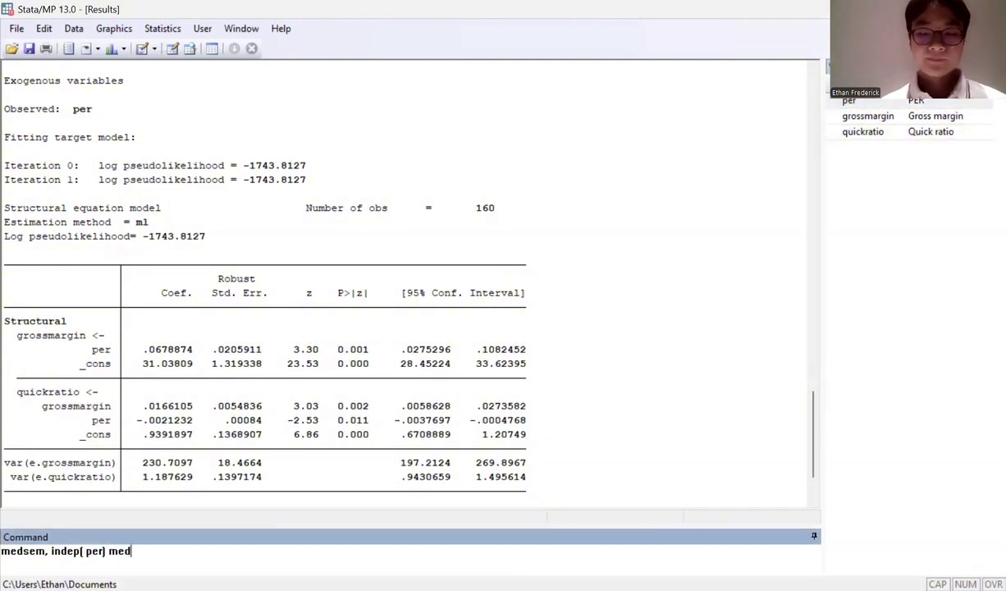
left_click(868, 117)
type(") ")
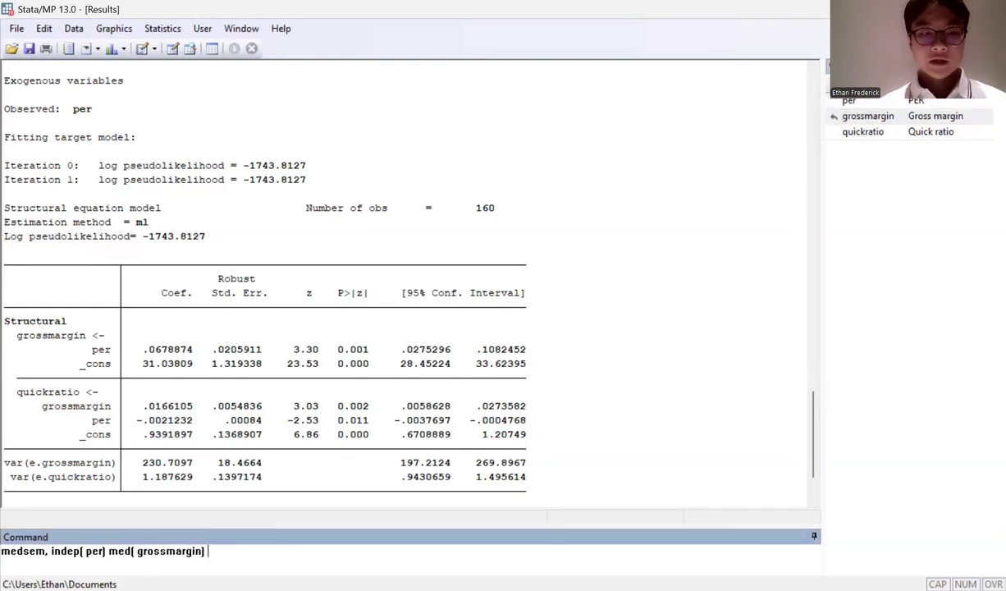
type("dep(")
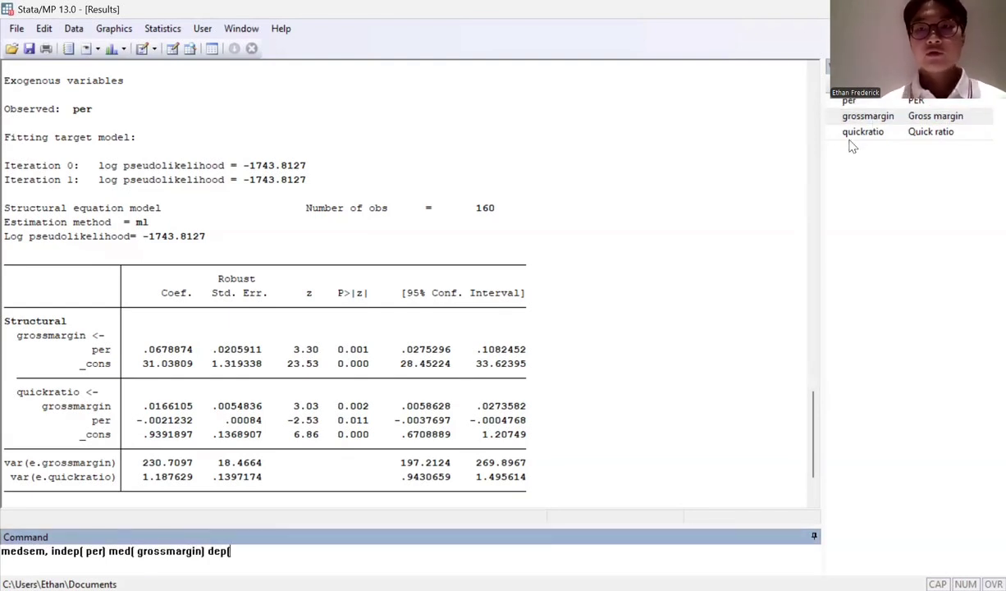
left_click(858, 132)
type(")")
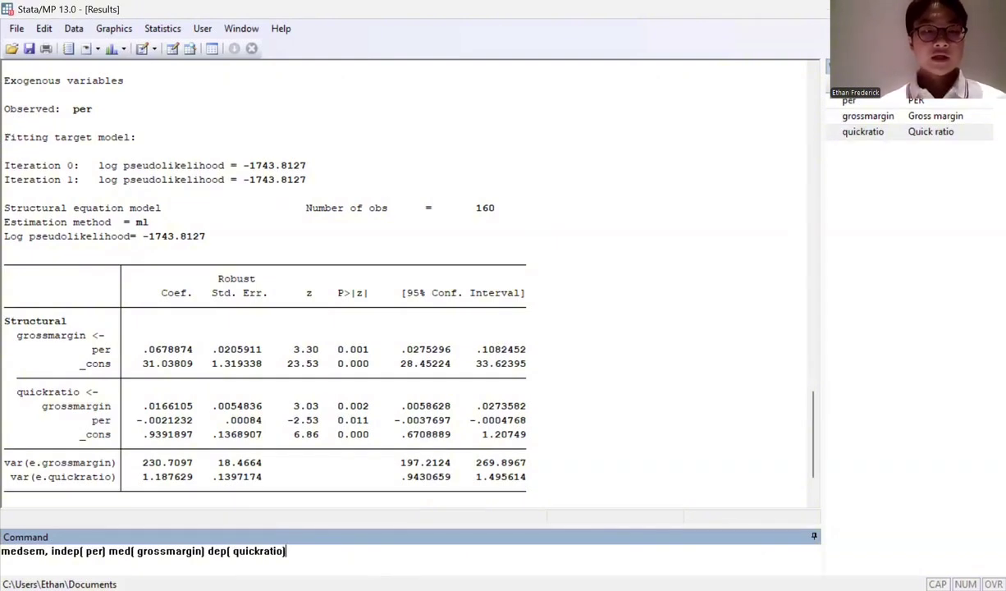
key("Return")
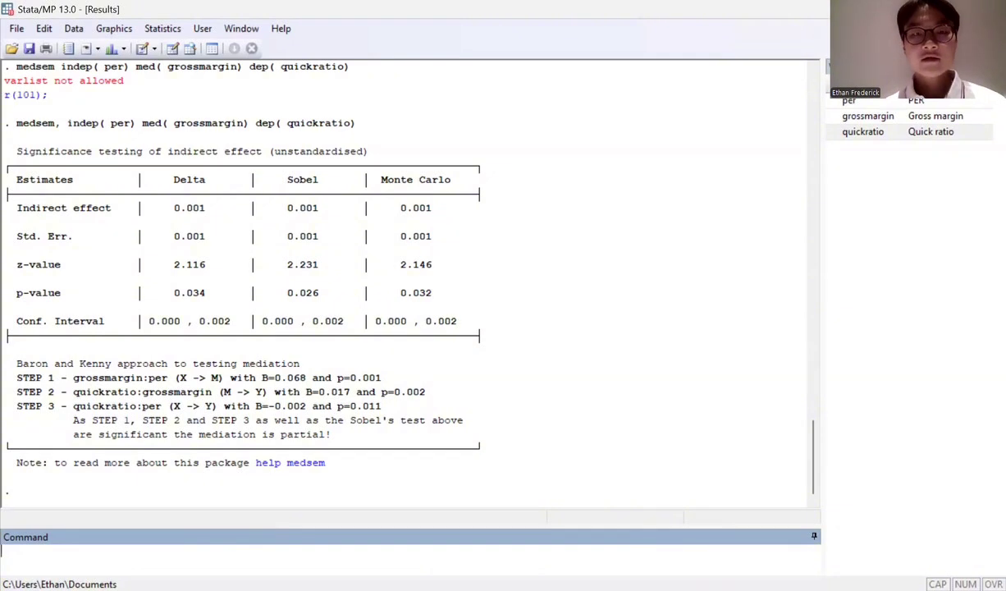
Step: Examine the X -> M and M -> Y paths and their p-values in the Baron and Kenny mediation steps
key("alt+Tab")
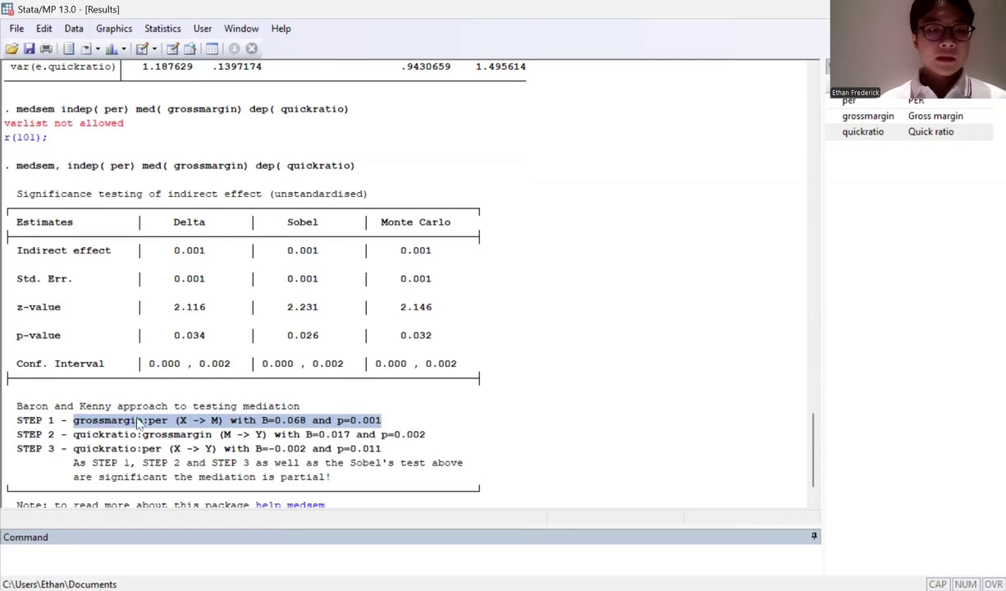
left_click(209, 433)
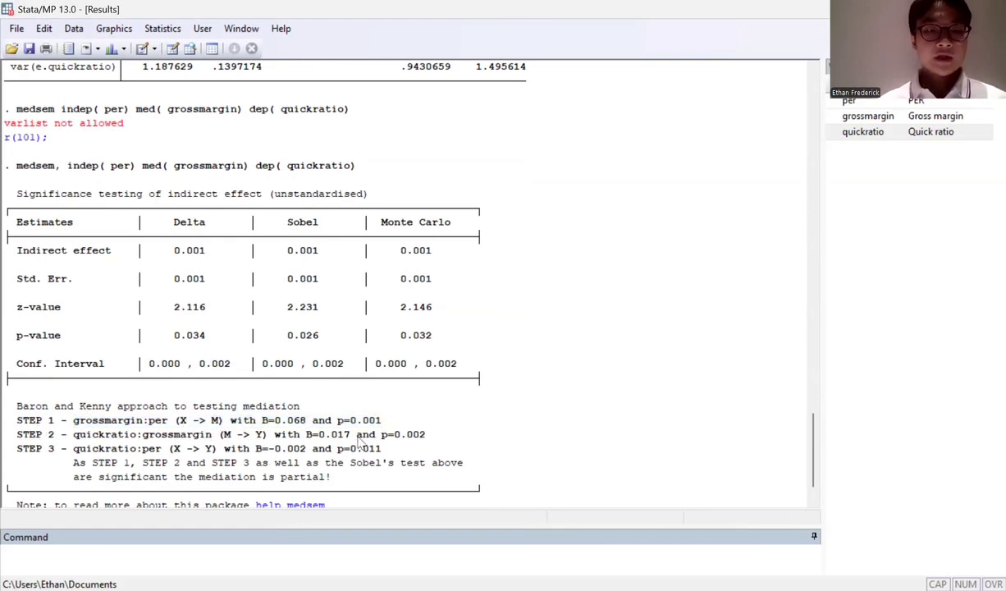
left_click_drag(334, 421, 381, 421)
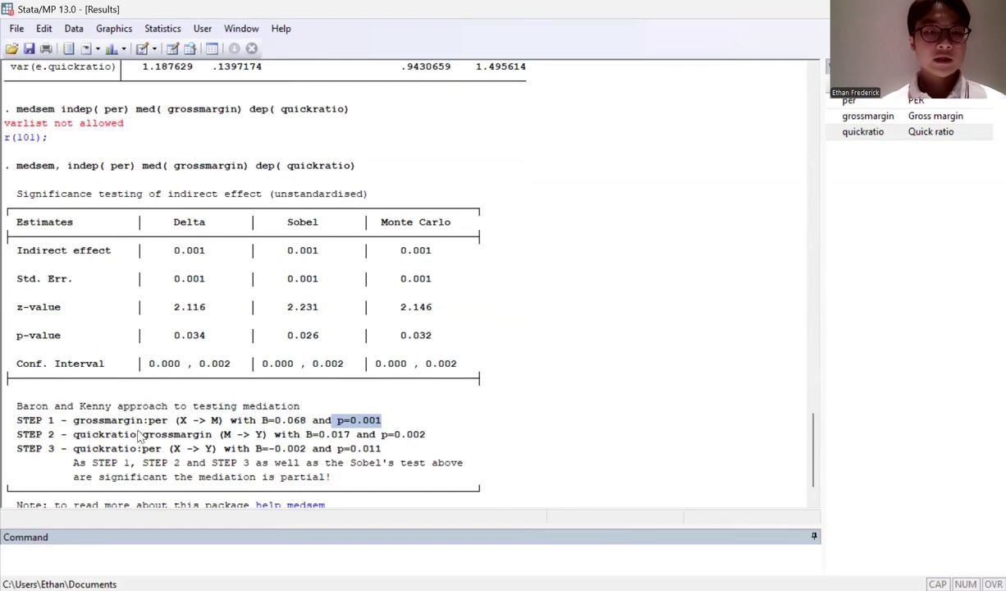
left_click_drag(138, 434, 264, 438)
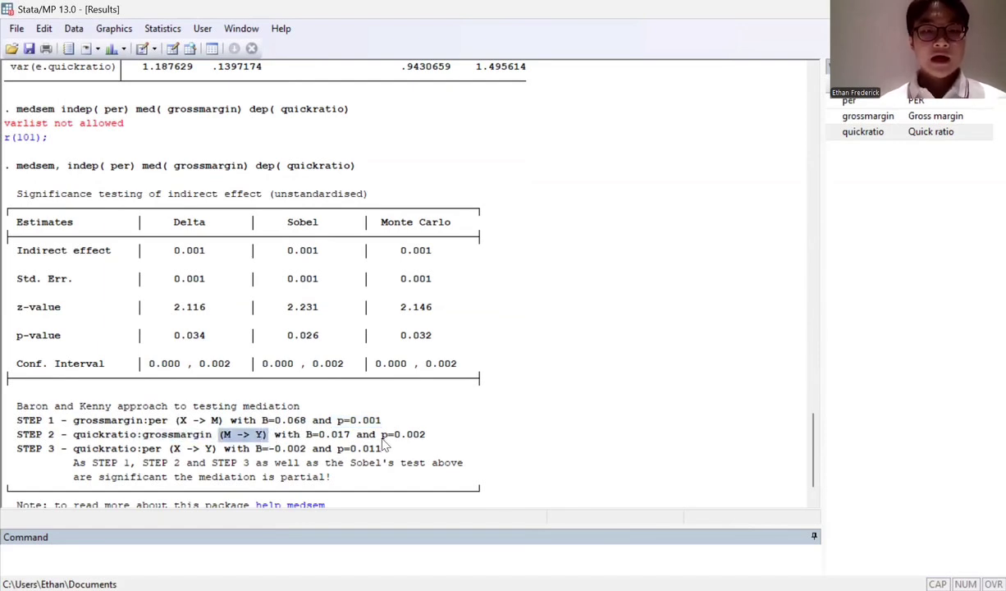
left_click_drag(381, 435, 428, 443)
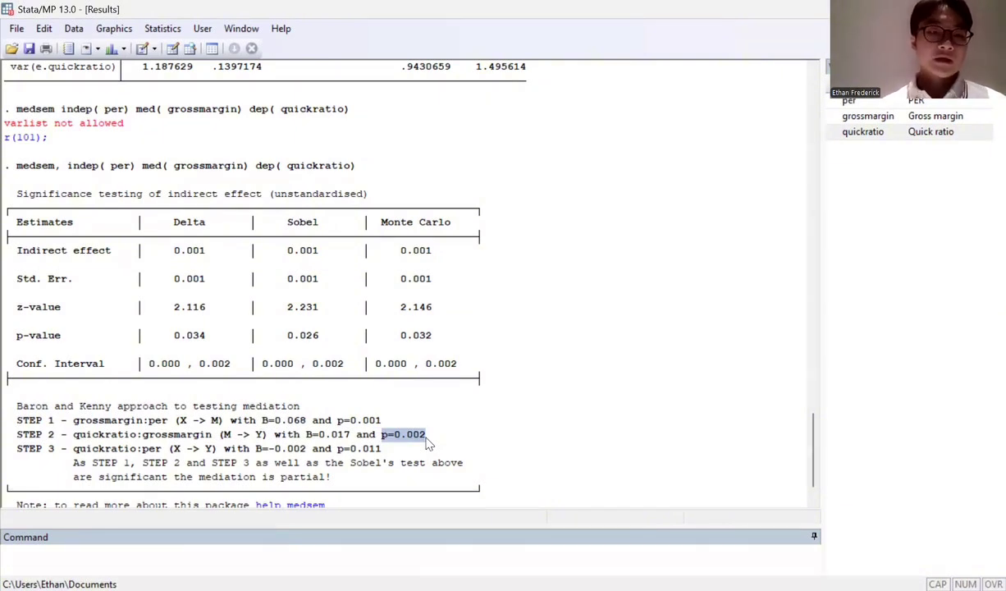
left_click_drag(171, 420, 264, 441)
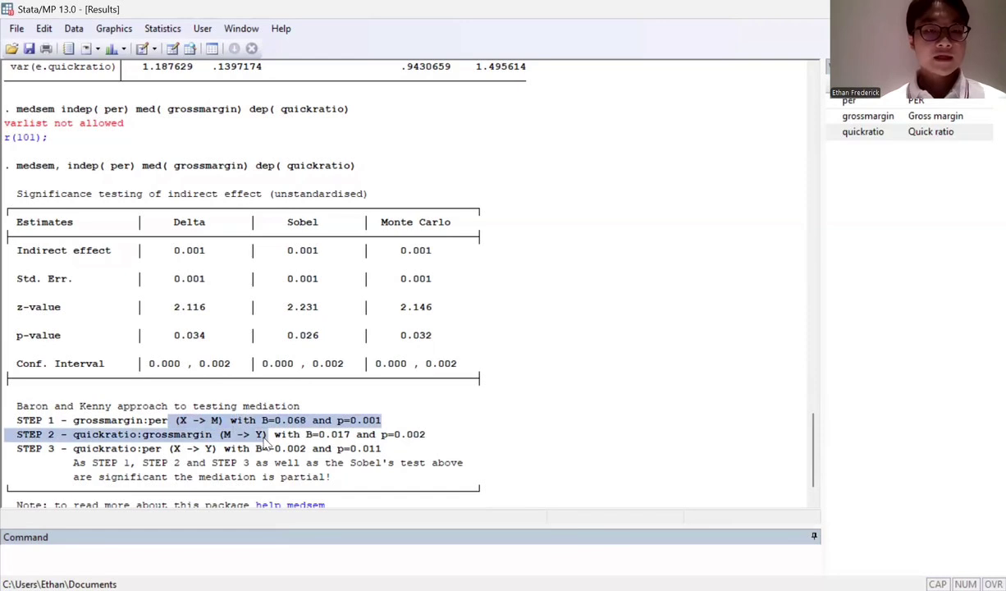
left_click(233, 435)
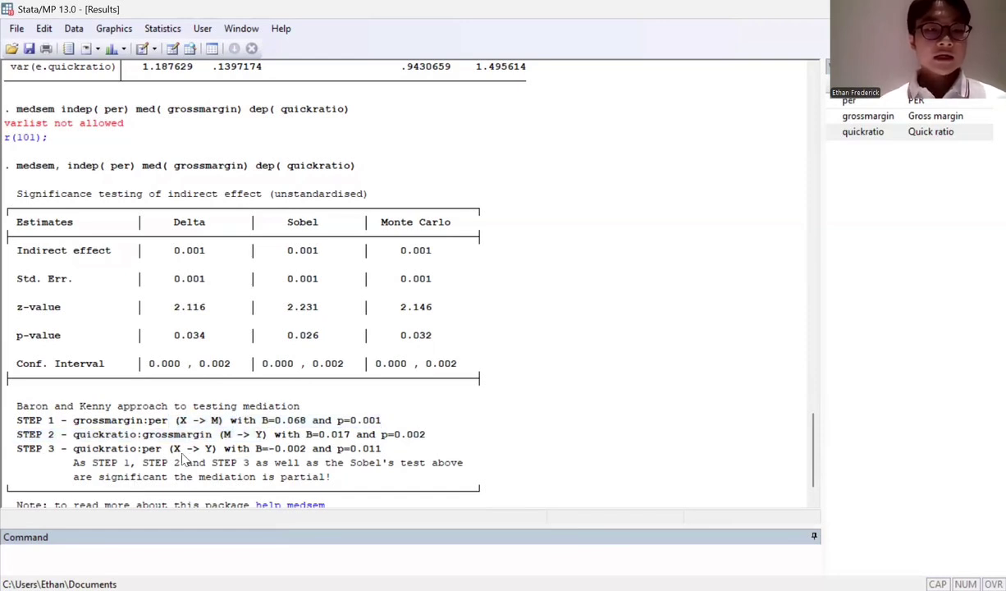
Step: Examine the X -> Y path and its p-value in the third Baron and Kenny mediation step
left_click_drag(169, 449, 227, 451)
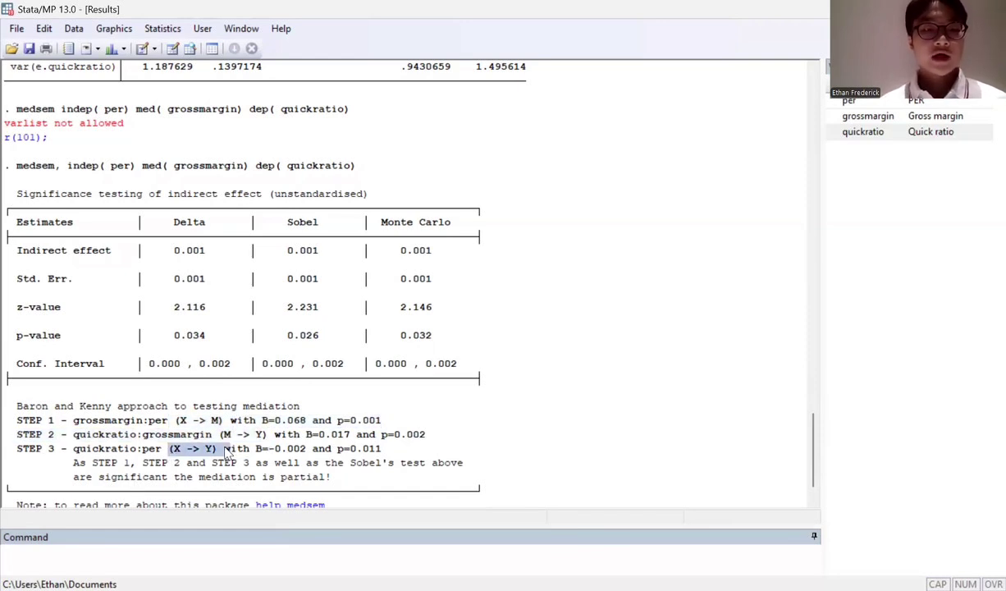
left_click(333, 435)
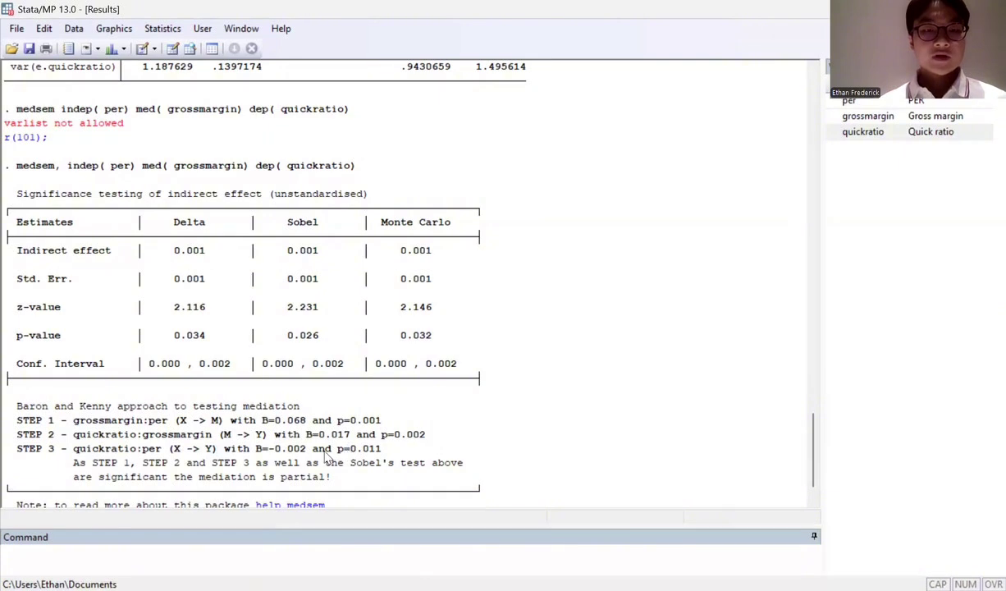
left_click_drag(336, 449, 381, 456)
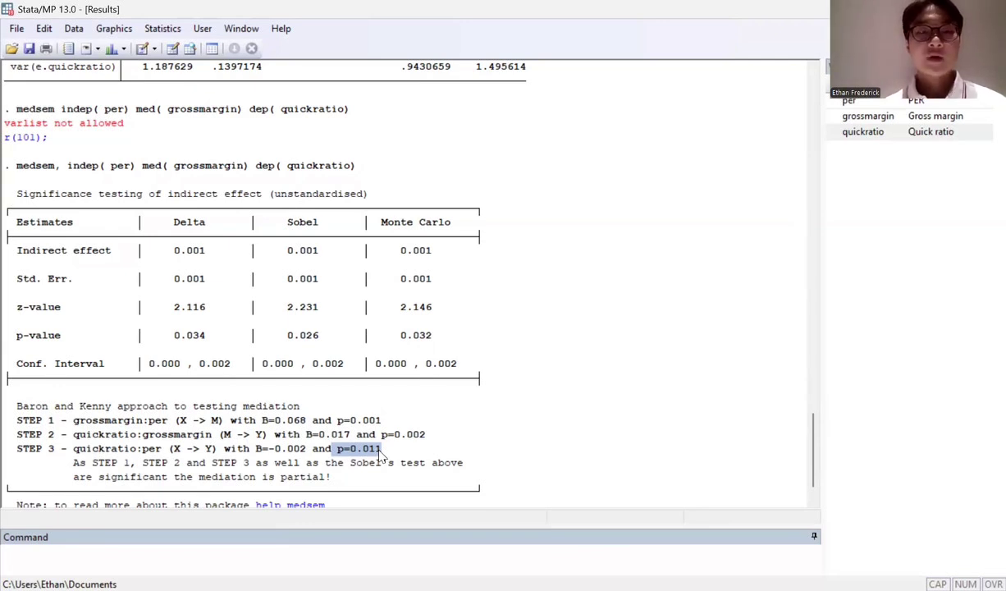
scroll(297, 388, "down", 1)
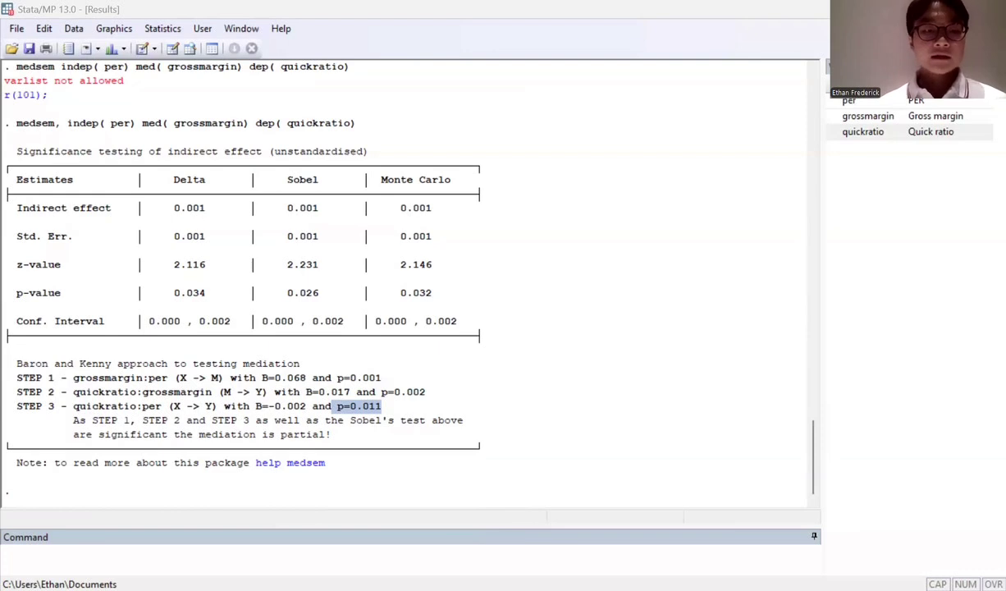
type("medsem,")
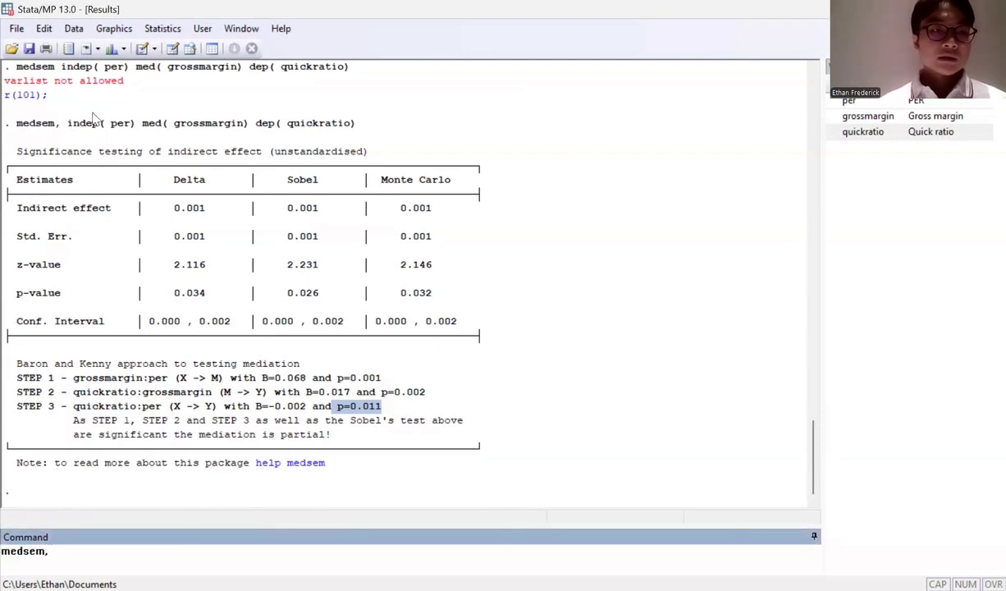
left_click_drag(72, 125, 369, 136)
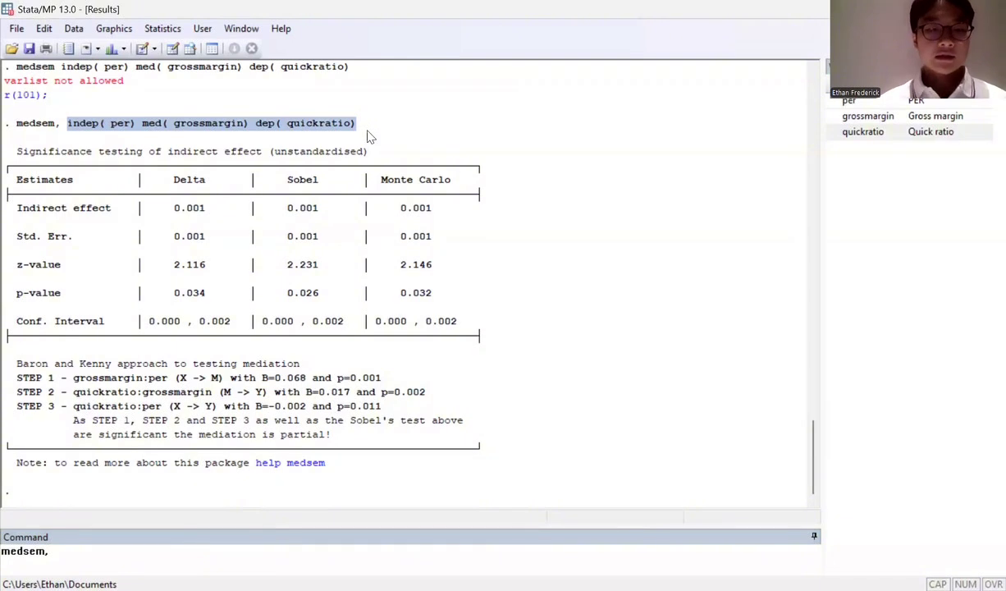
left_click(175, 558)
key("BackSpace")
key("BackSpace")
key("BackSpace")
key("BackSpace")
key("BackSpace")
key("BackSpace")
key("BackSpace")
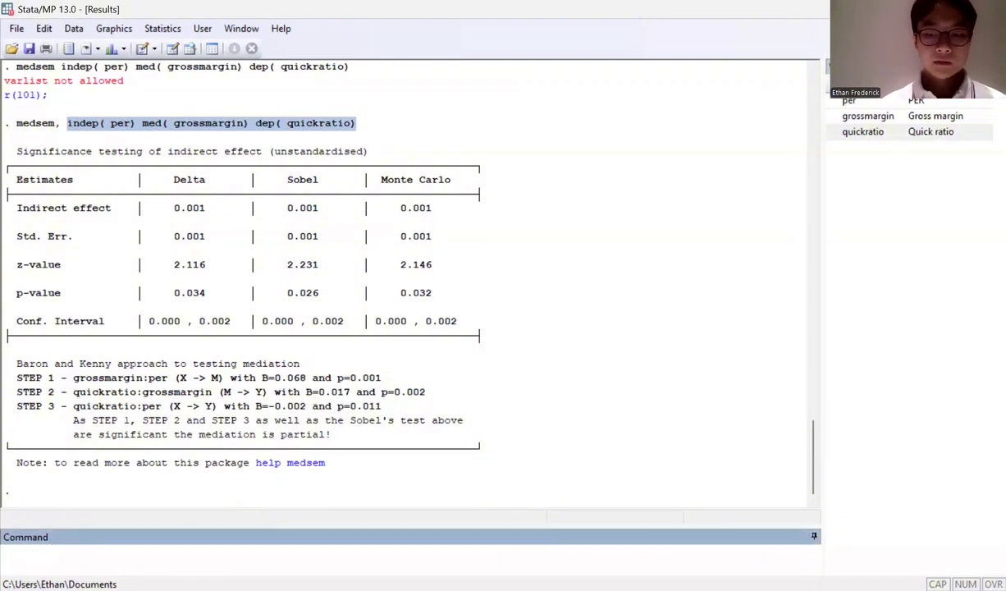
Step: Recall the last medsem command for per, grossmargin and quickratio and append the stand option
key("Page_Up")
type(",")
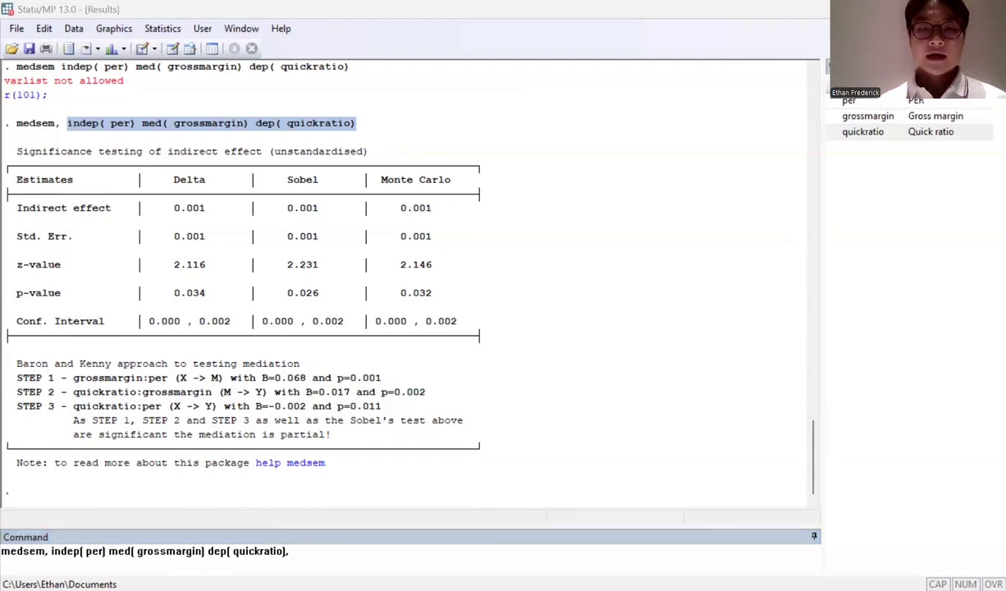
key("BackSpace")
key("BackSpace")
type("stand")
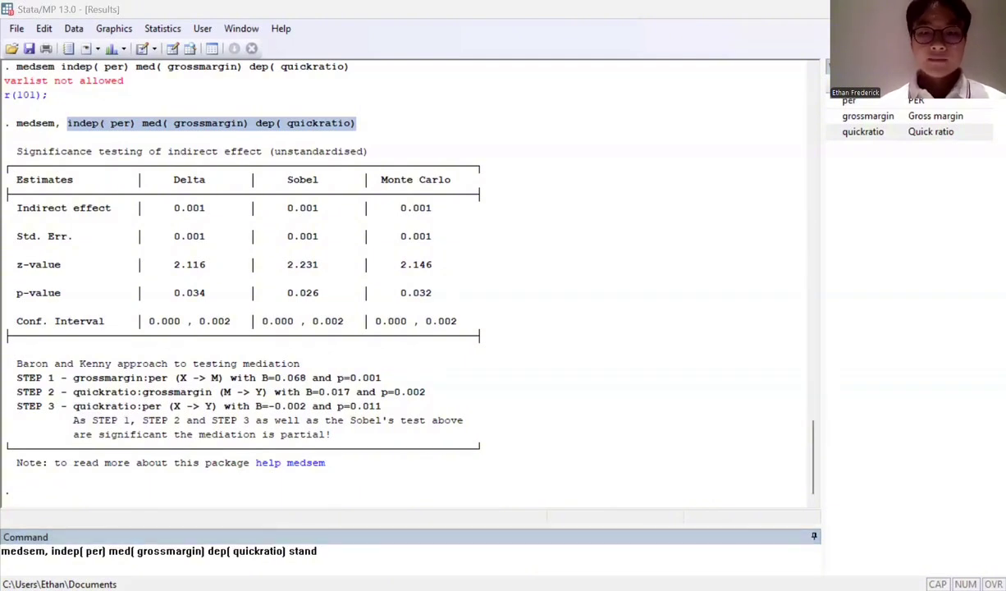
Step: Add the options mcreps(5000) rit rid to the medsem command, run it and display the rest of its output
type(" mcreps ")
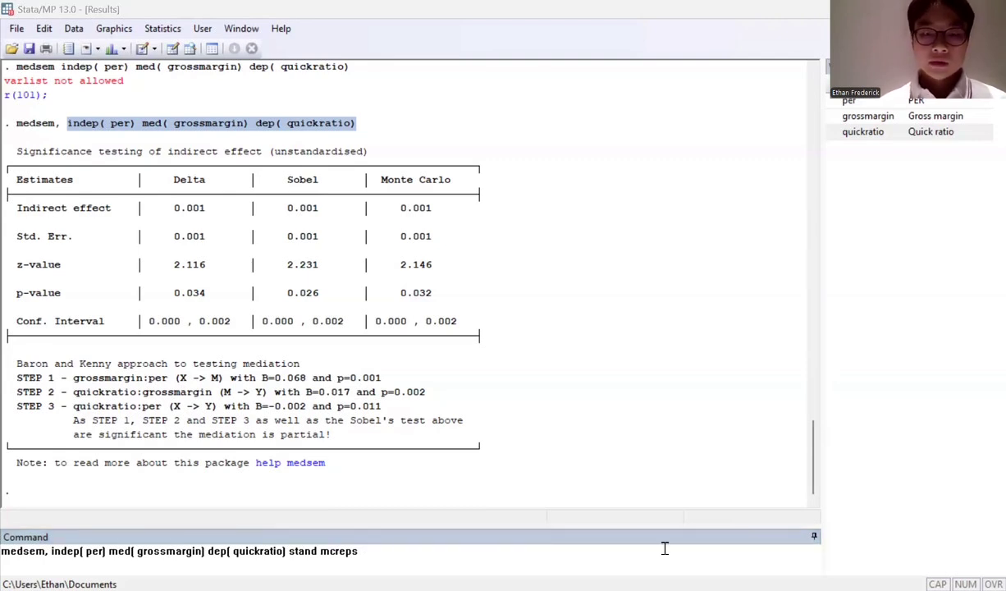
type("(")
type("5000) rit")
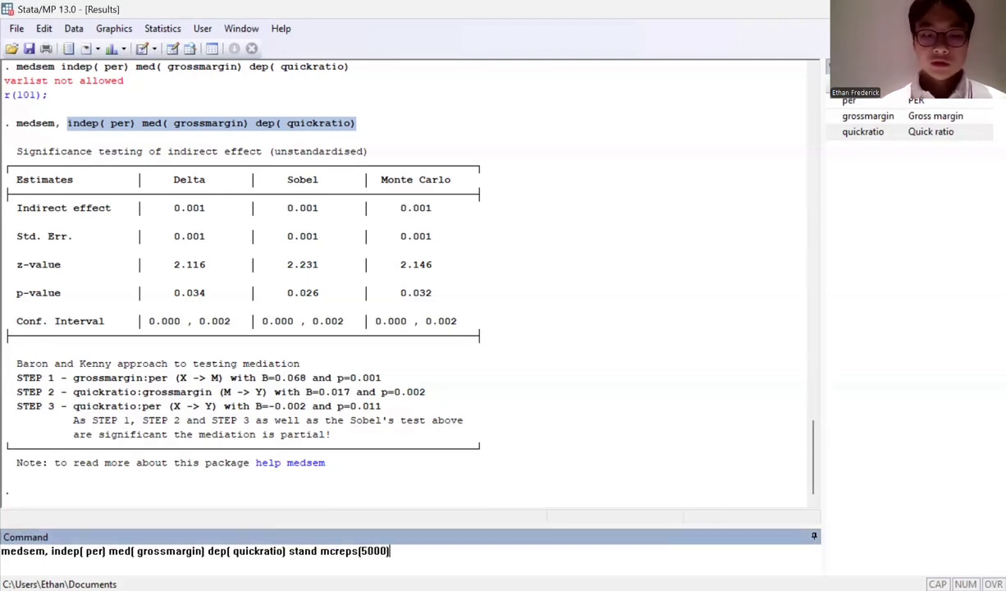
type(" rid")
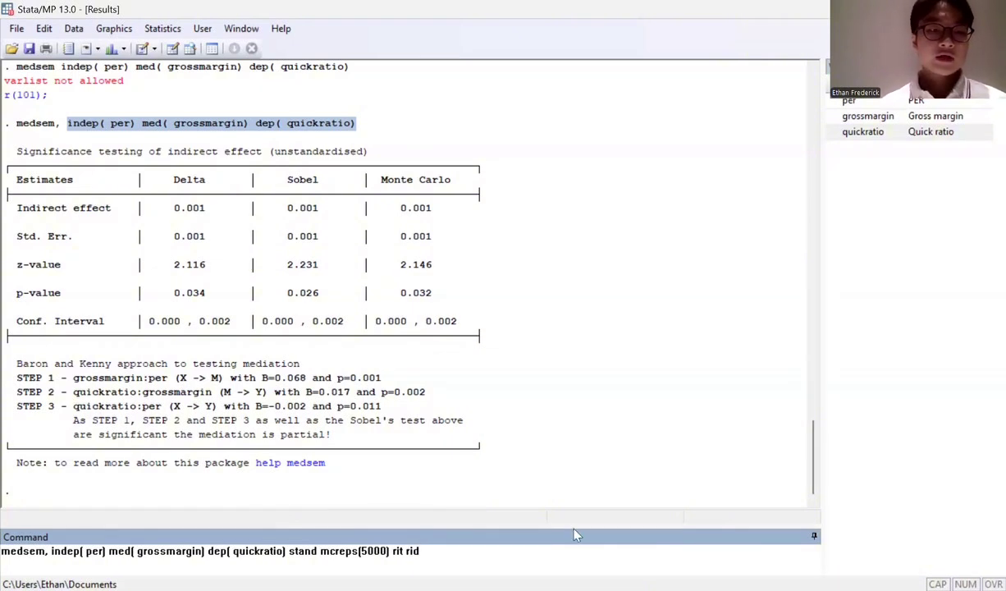
key("Return")
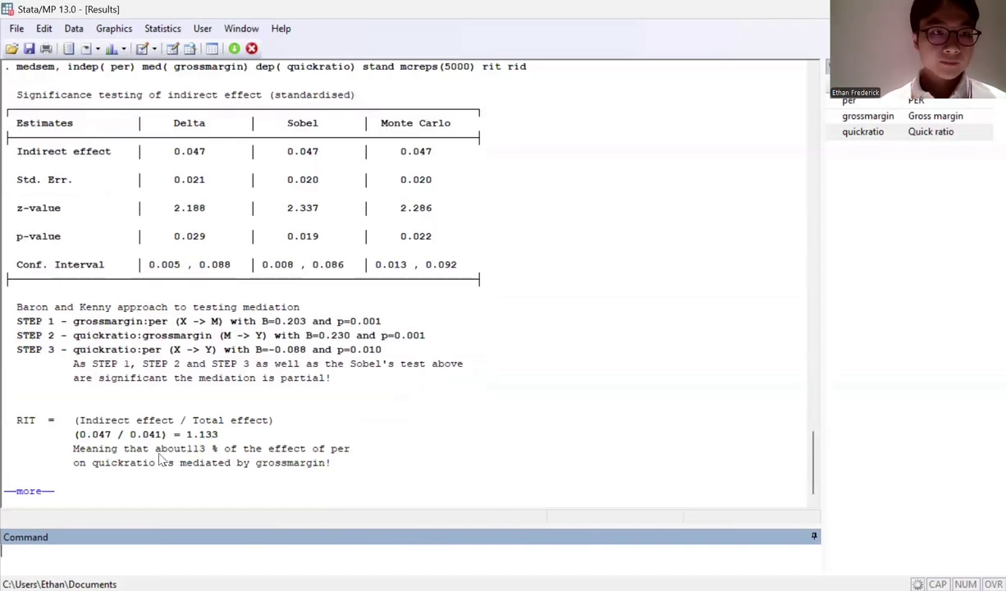
left_click(33, 492)
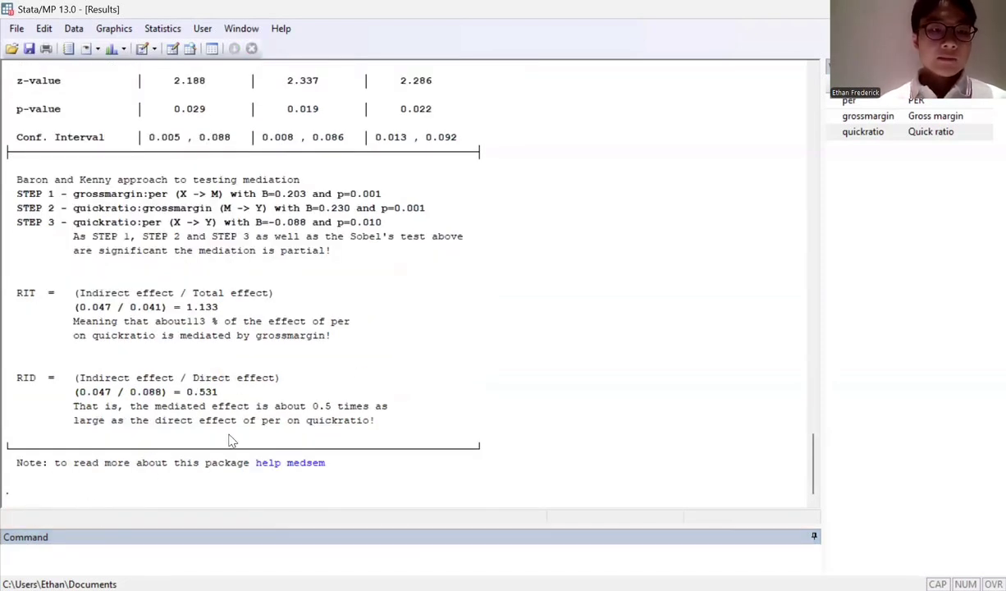
Step: Examine the RIT ratio of indirect to total effect and its interpretation below the mediation steps
scroll(231, 440, "up", 1)
left_click_drag(16, 329, 176, 386)
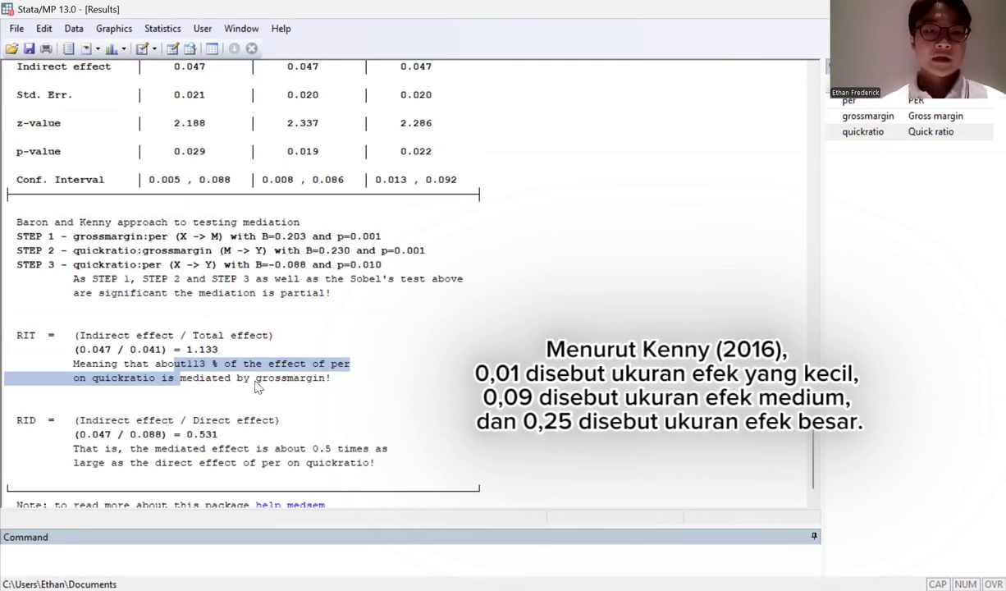
left_click(223, 362)
left_click_drag(138, 333, 326, 376)
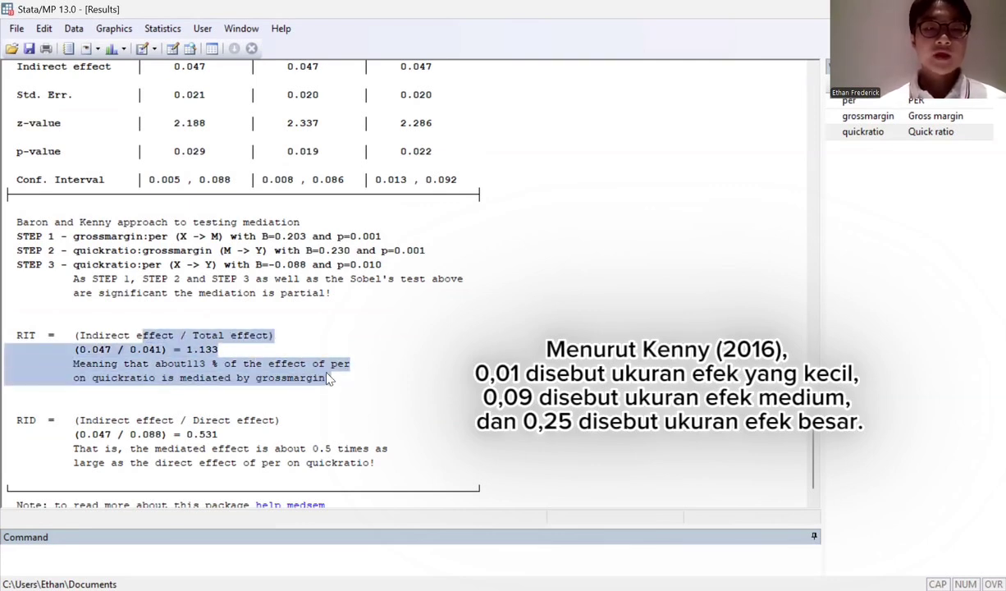
left_click(398, 384)
scroll(323, 370, "up", 1)
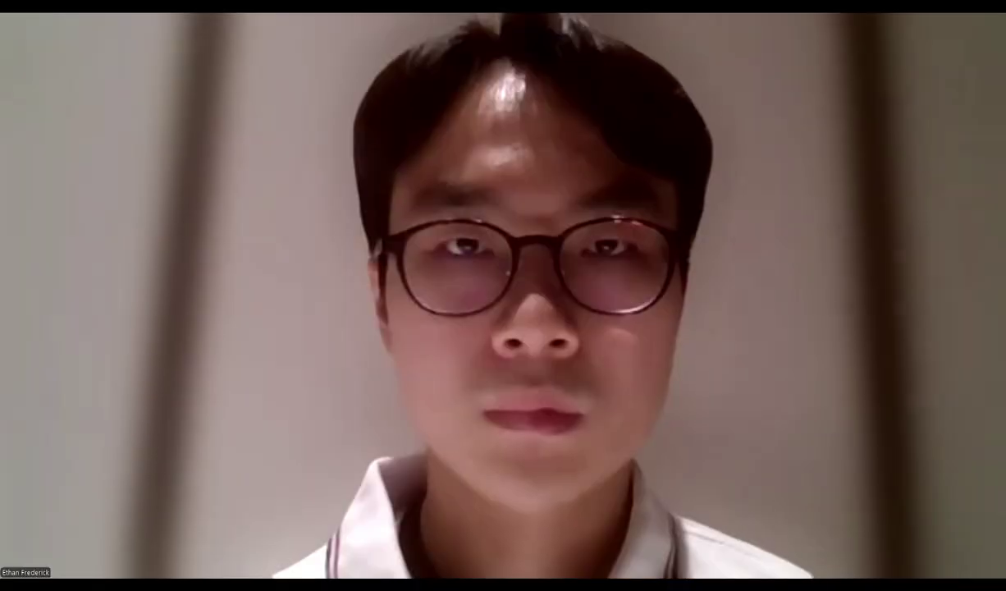
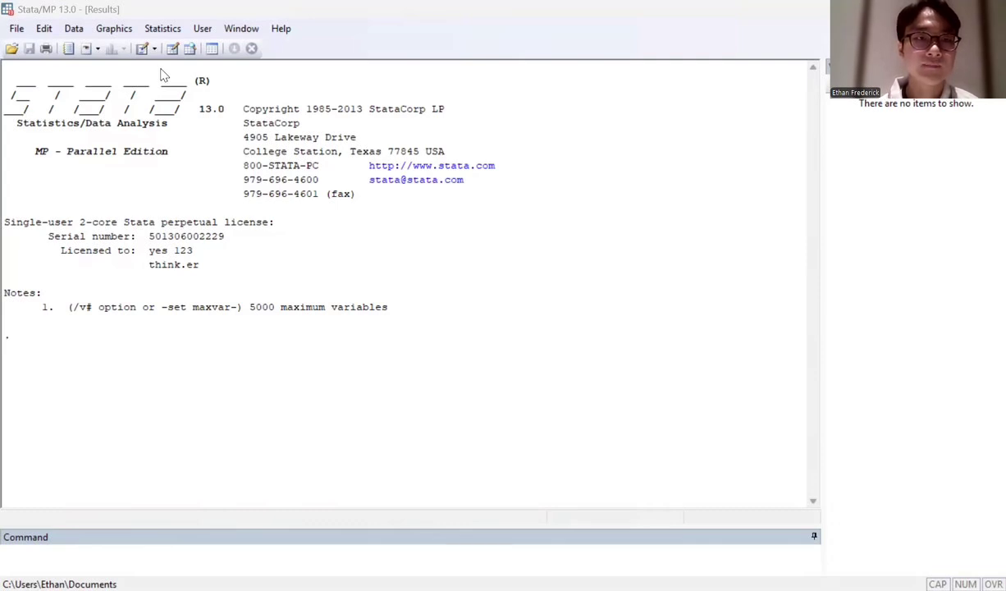
Step: Paste the copied financial ratio dataset into the Data Editor with the first row as variable names, and close the editor
left_click(173, 49)
key("ctrl+v")
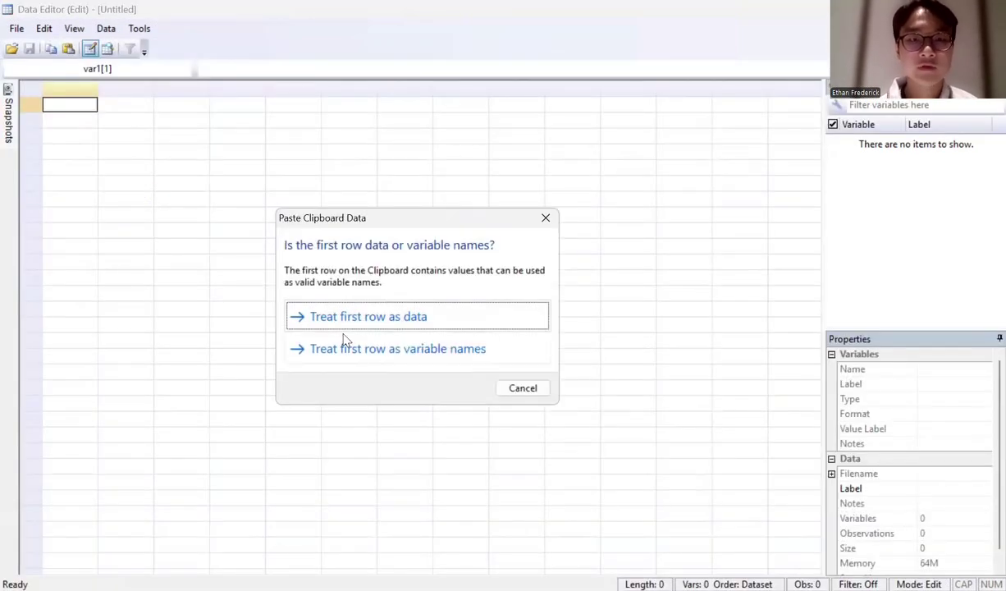
left_click(431, 355)
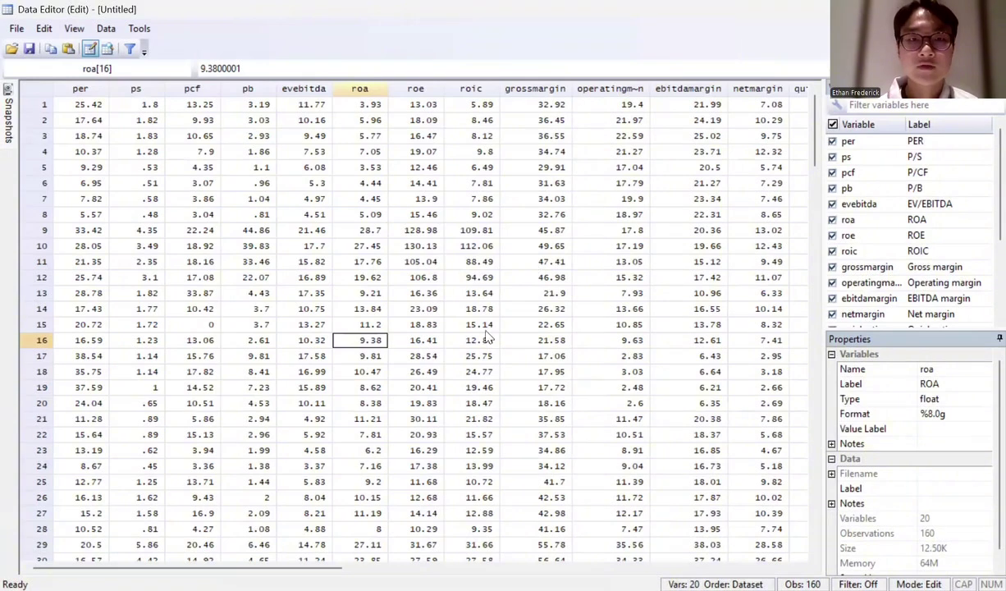
left_click(922, 9)
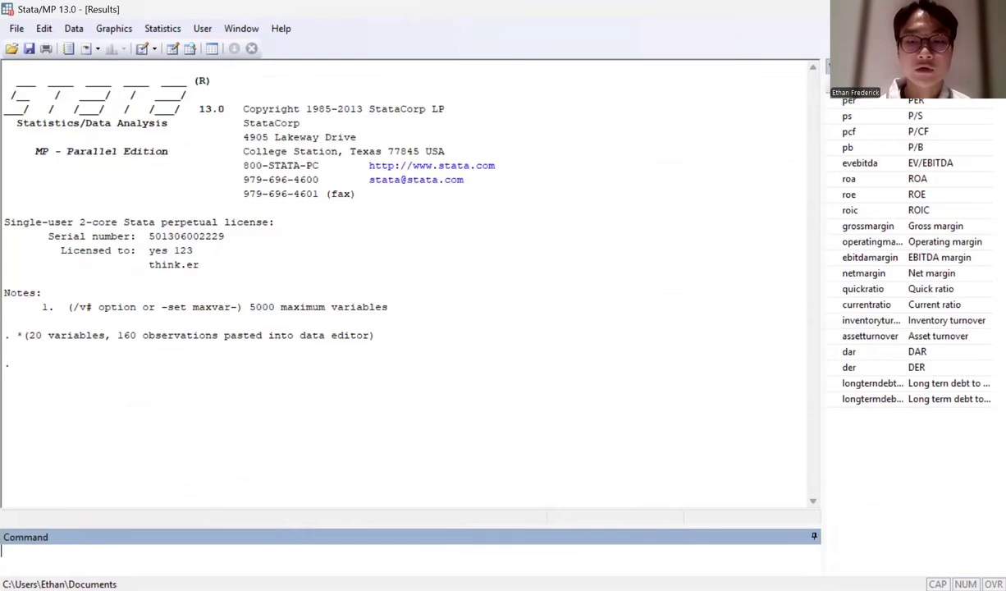
Step: Begin a factor command with the variables per, ps, pcf, pb and evebitda
left_click(354, 455)
type("factor")
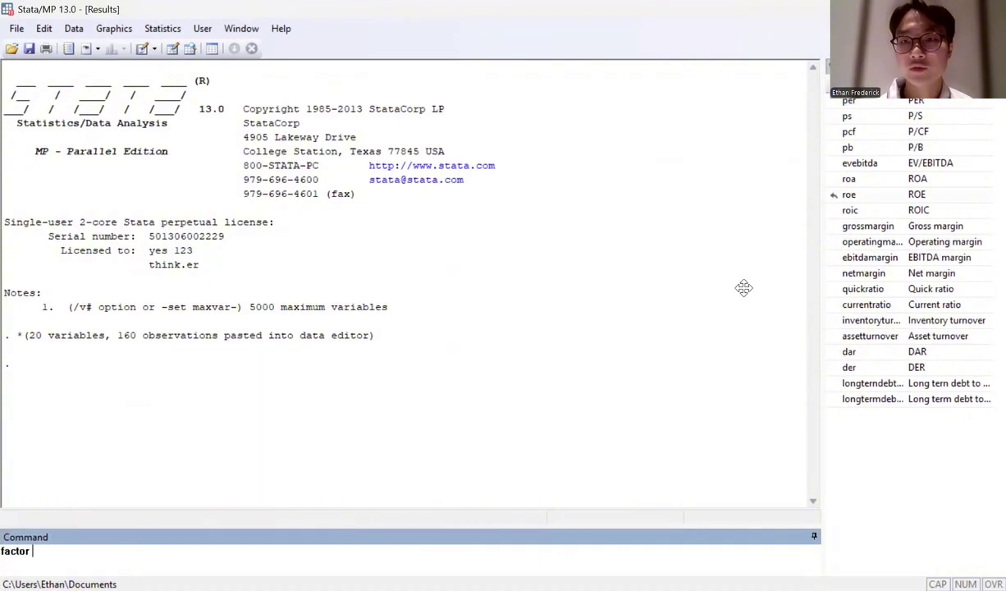
left_click(894, 102)
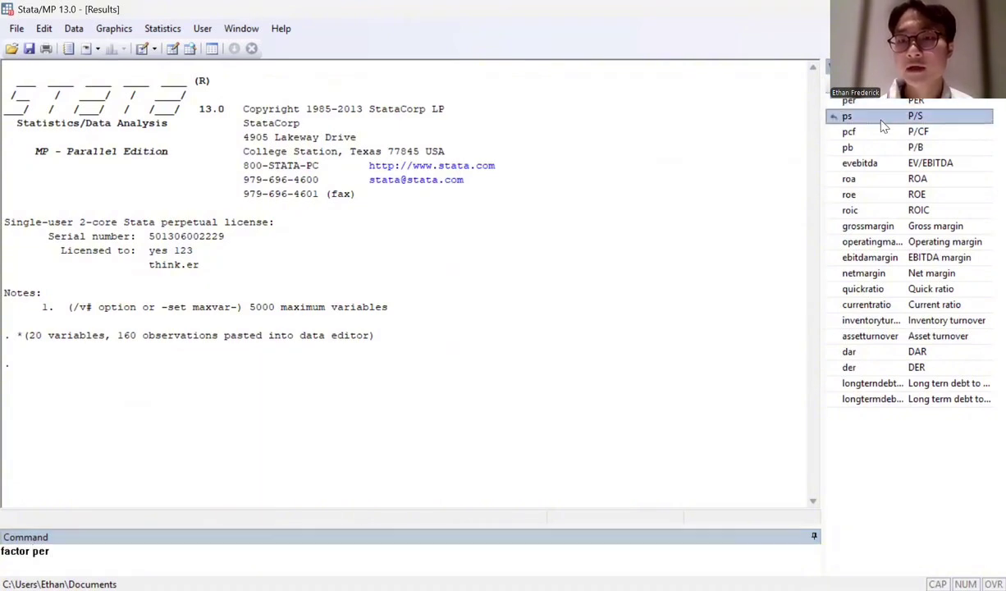
left_click(885, 117)
left_click(881, 131)
left_click(877, 149)
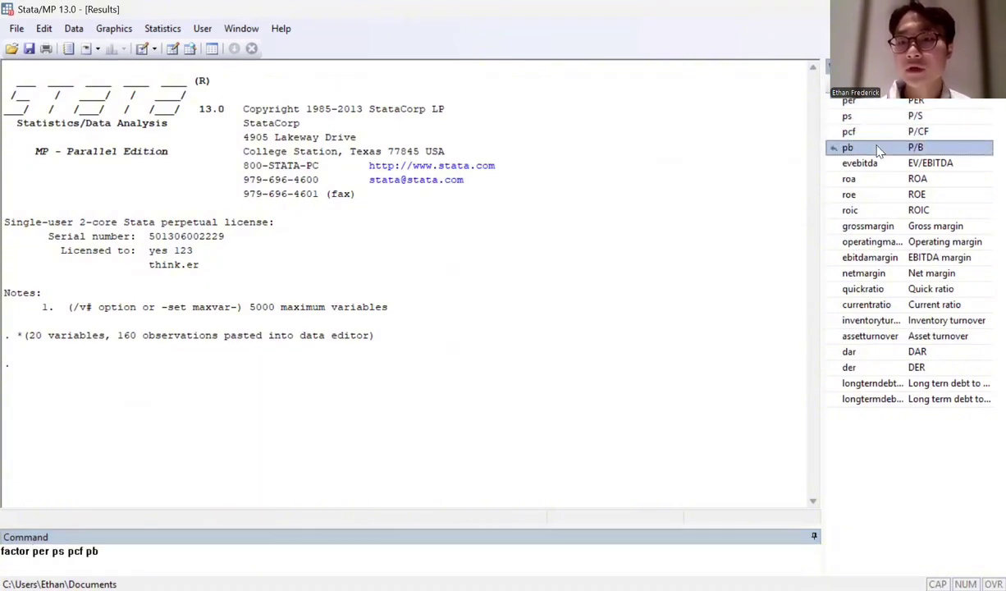
left_click(874, 163)
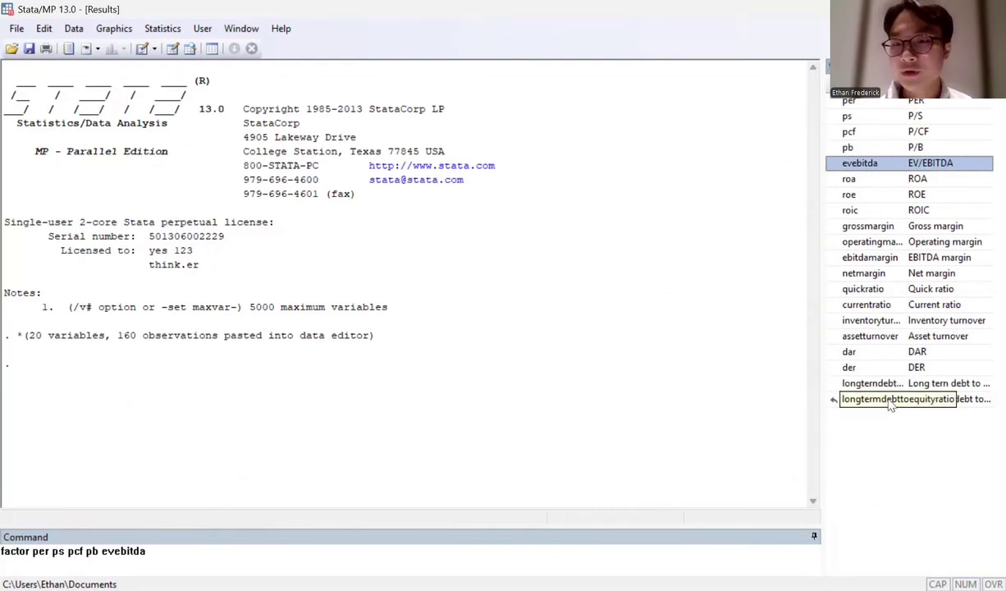
Step: Add roa, roe, roic, grossmargin, operatingmargin, ebitdamargin, netmargin and quickratio to the factor command
left_click(872, 179)
left_click(869, 196)
left_click(865, 212)
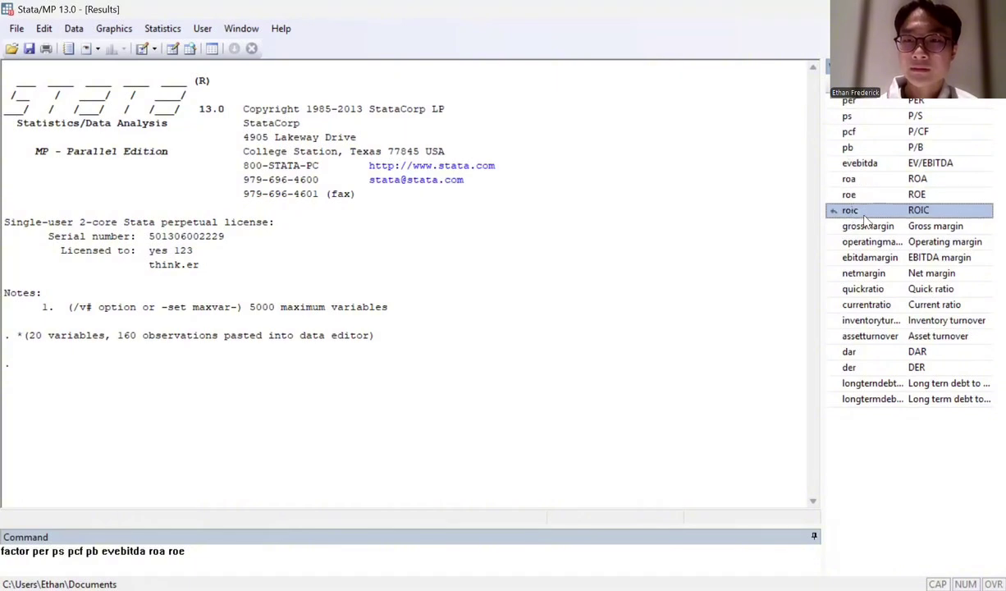
left_click(868, 227)
left_click(871, 242)
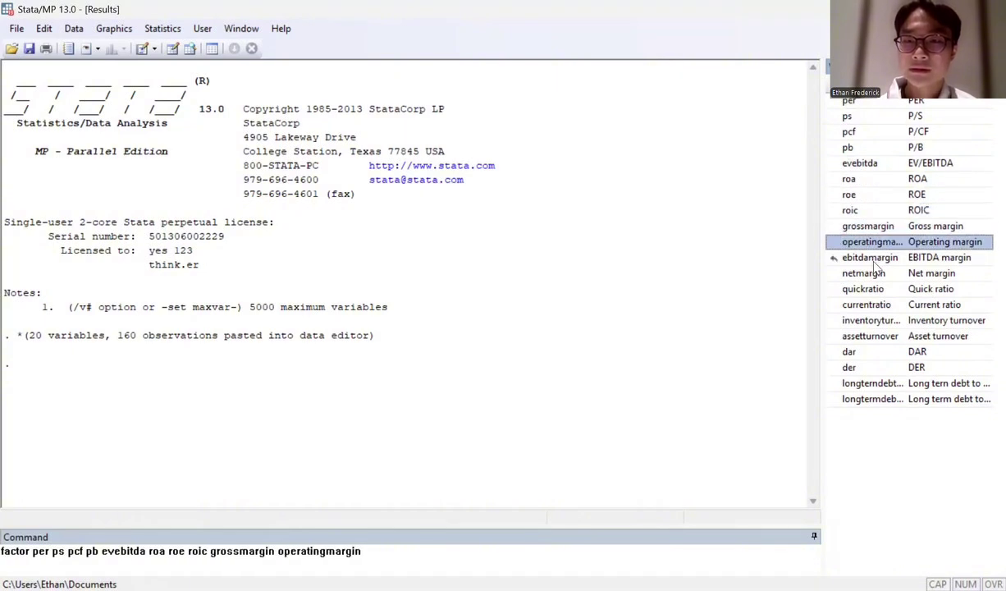
left_click(872, 258)
left_click(870, 274)
left_click(867, 290)
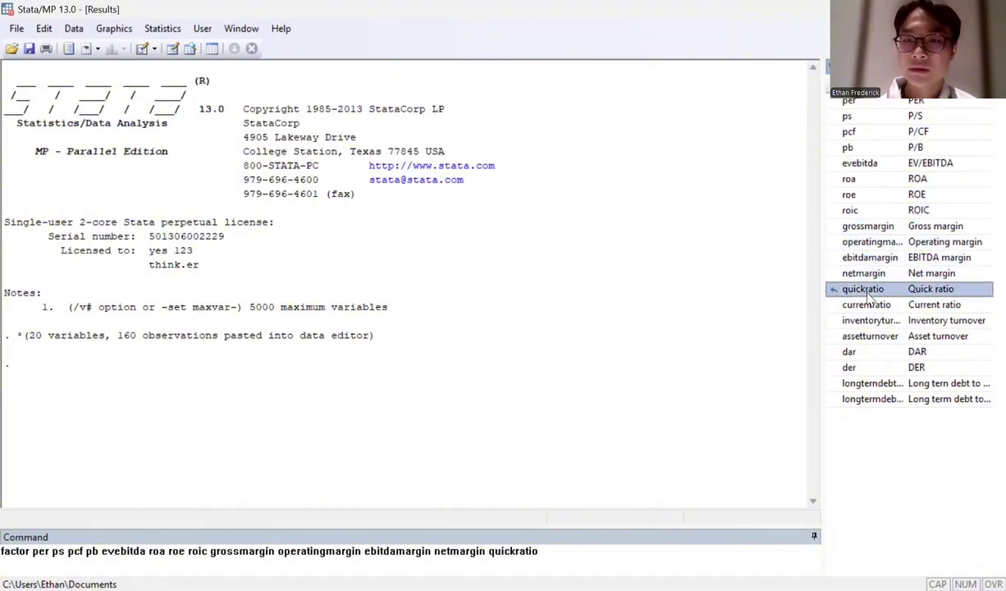
Step: Add currentratio, inventoryturnover, assetturnover, dar, der, longterndebttototalassetsratio and longtermdebttoequityratio to the factor command
left_click(868, 305)
left_click(868, 321)
left_click(871, 338)
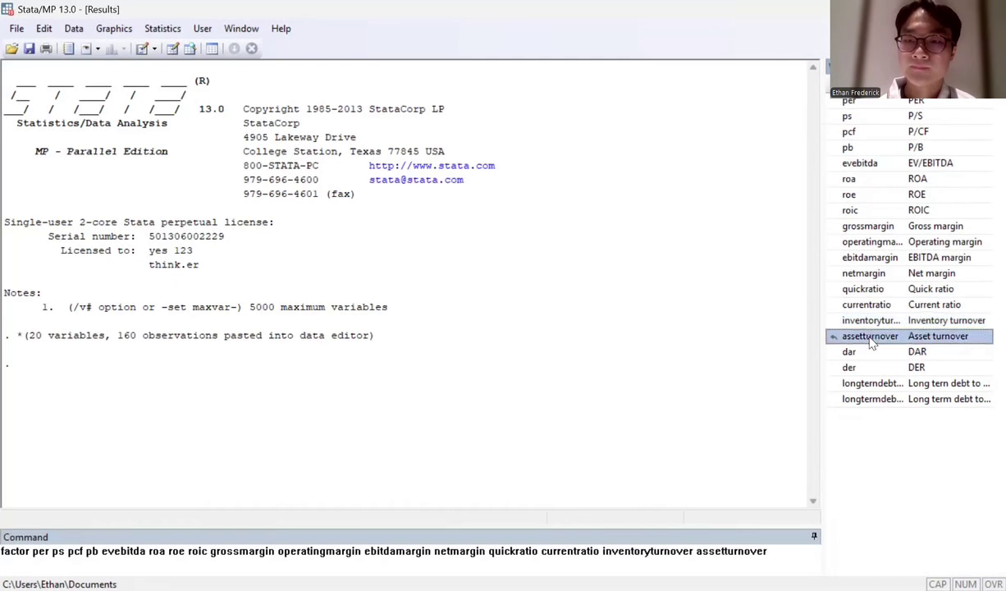
left_click(870, 352)
left_click(868, 367)
left_click(872, 383)
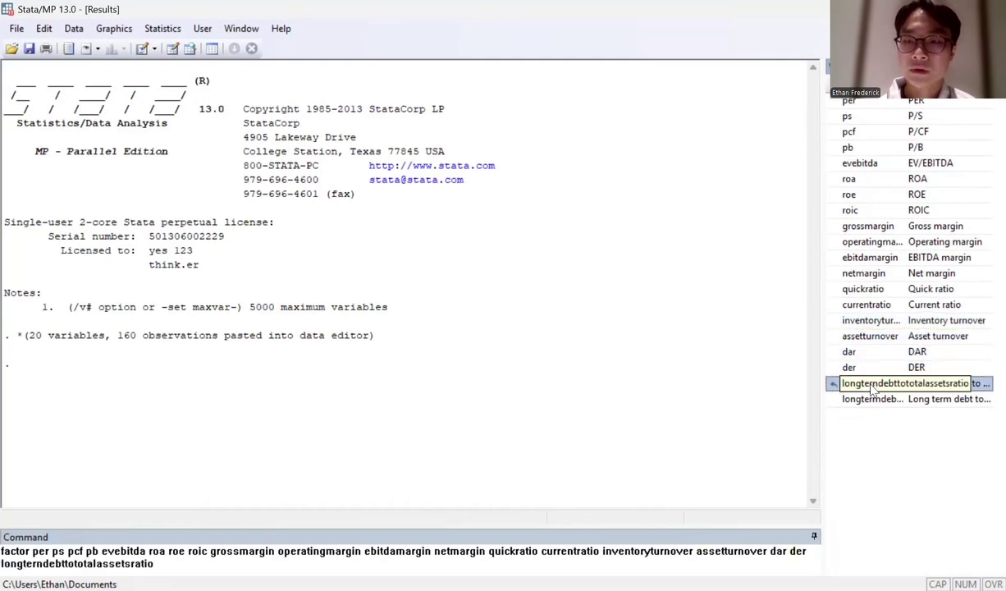
left_click(872, 399)
Step: Finish the factor command with the pcf option, run it and bring up the factor eigenvalues in its output
left_click(416, 565)
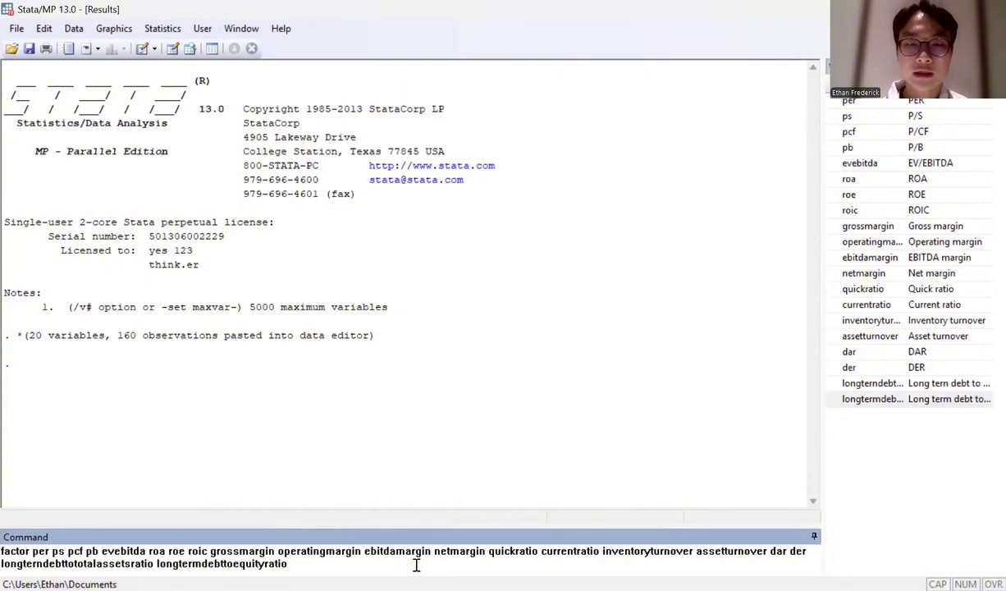
type(", pcf")
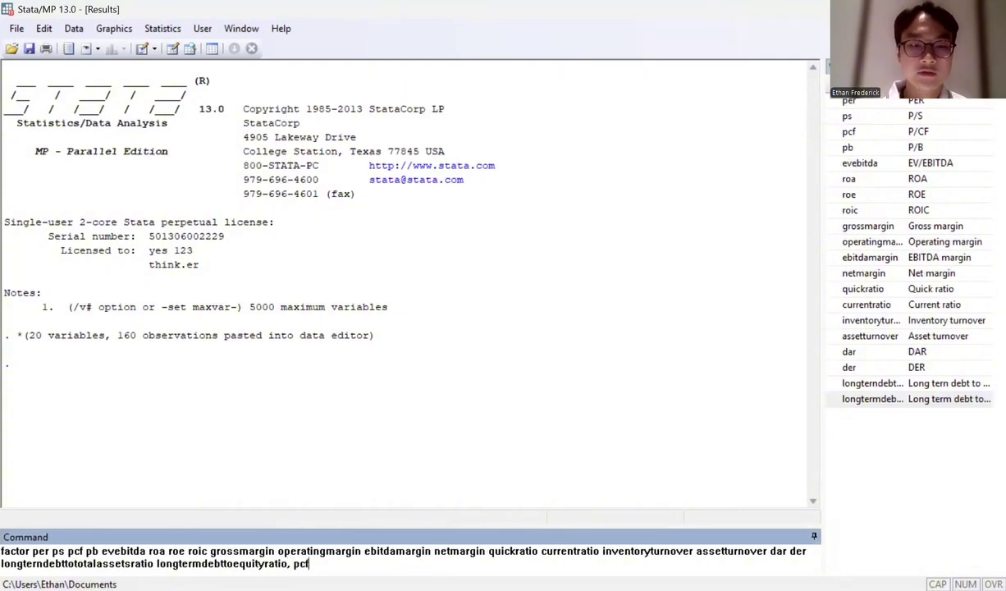
key("Return")
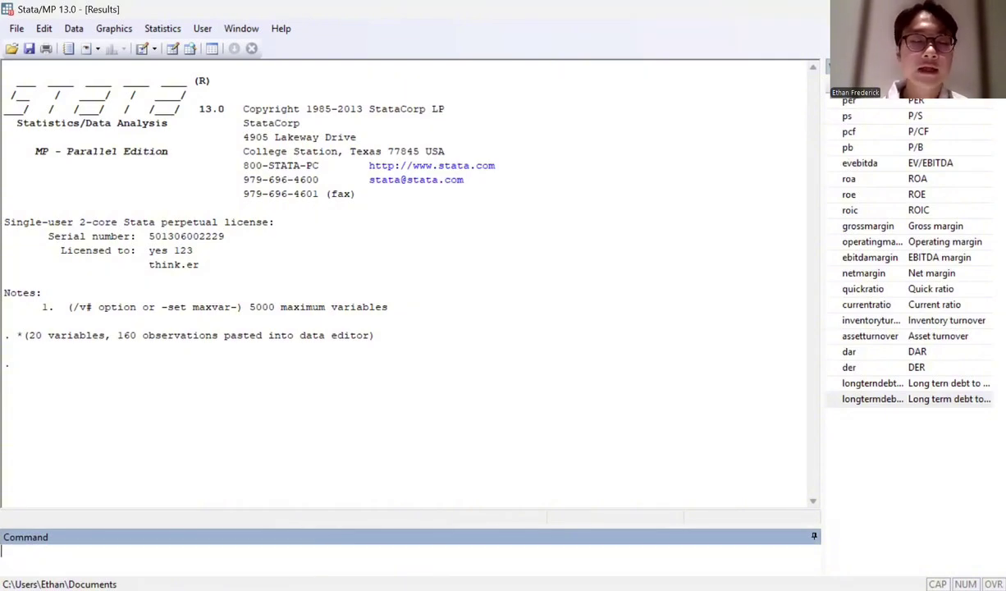
left_click(26, 494)
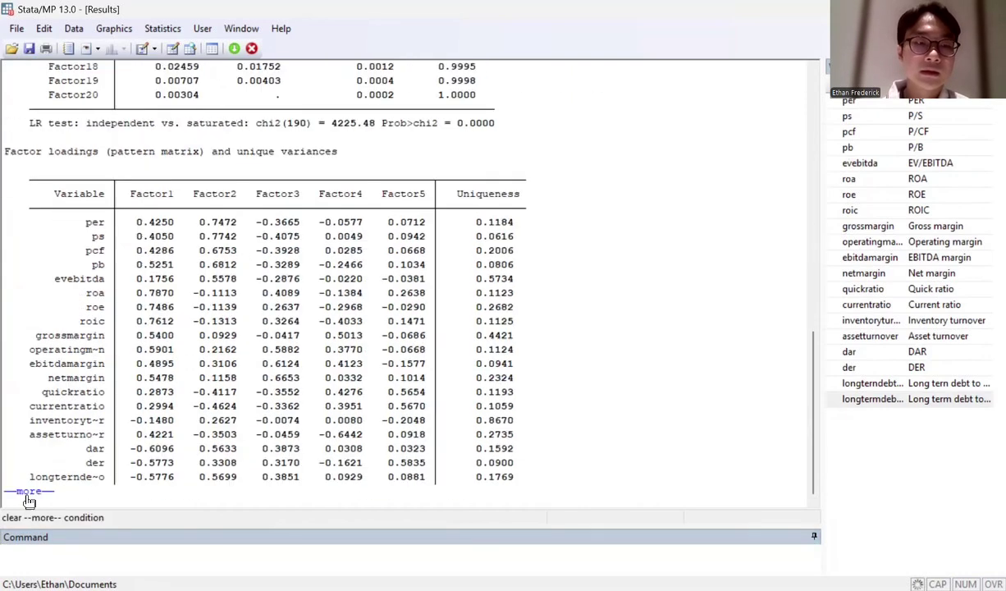
scroll(234, 335, "up", 4)
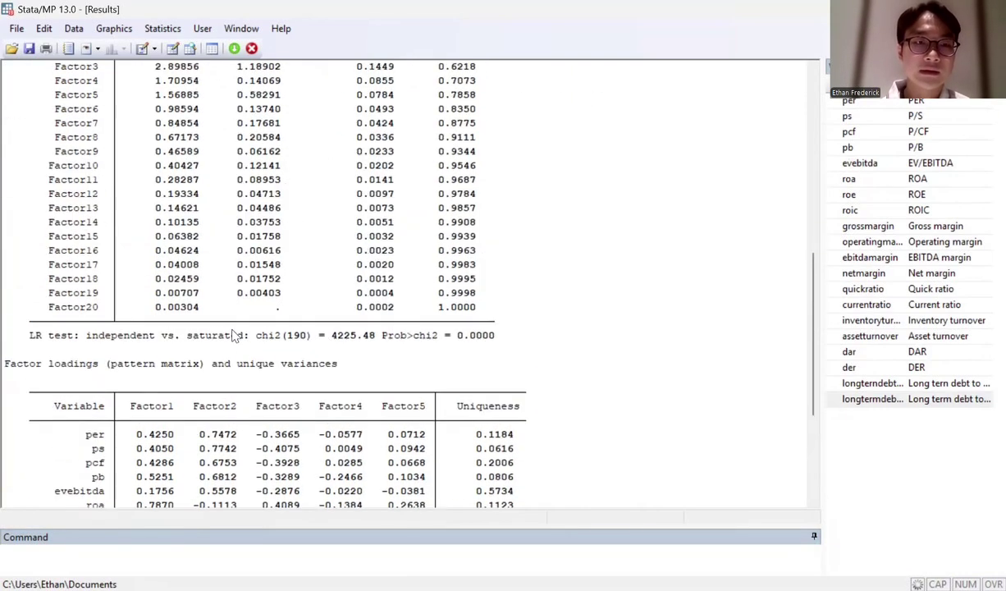
Step: Display the rest of the factor output and review the factor loadings, retained factors and eigenvalue table
scroll(234, 335, "down", 4)
left_click(27, 491)
scroll(444, 433, "up", 12)
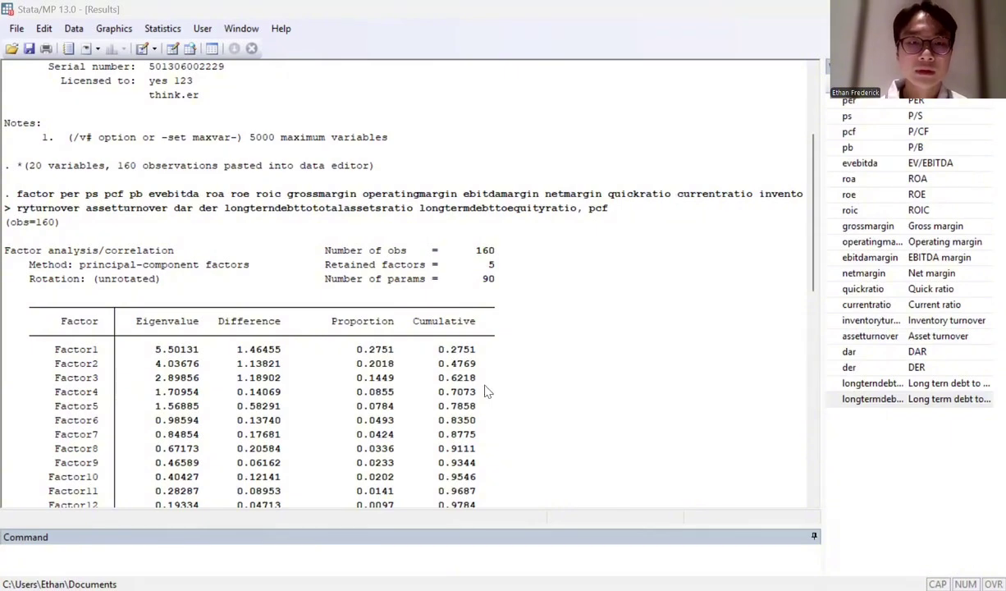
Step: Run estat kmo to get the Kaiser-Meyer-Olkin measure of sampling adequacy for the twenty ratios
left_click(738, 527)
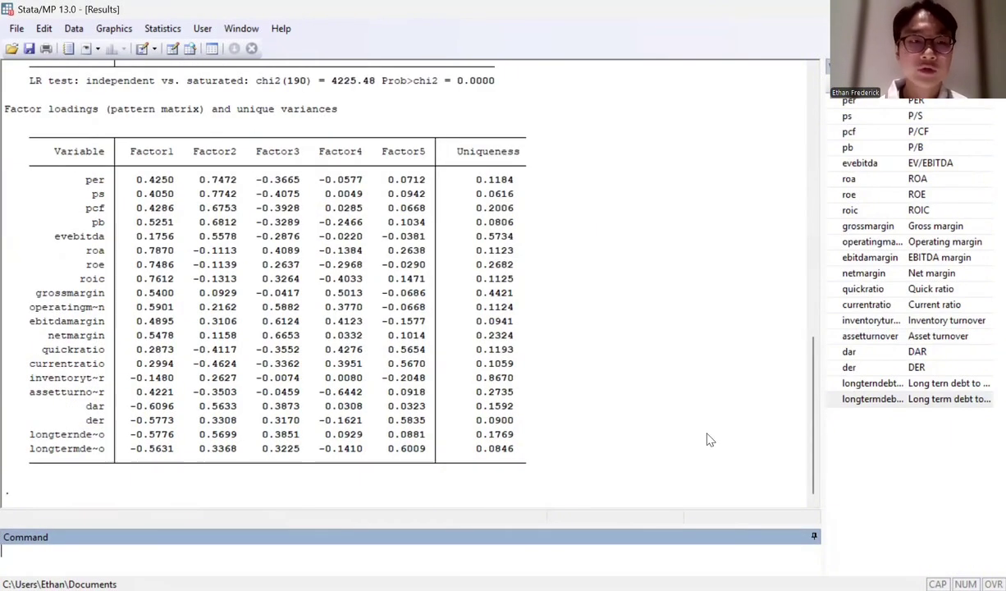
key("alt+Tab")
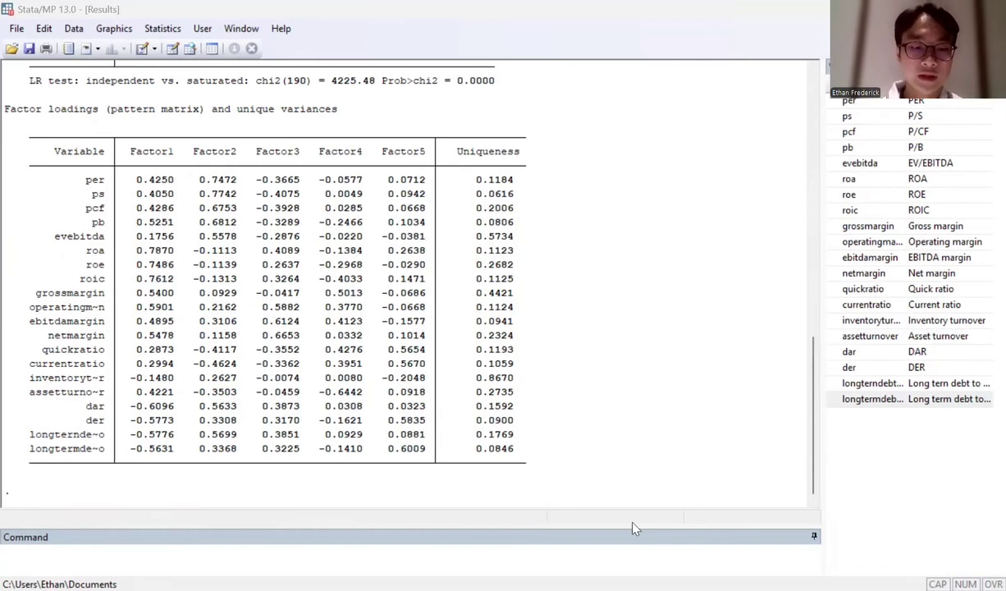
type("estat kmo")
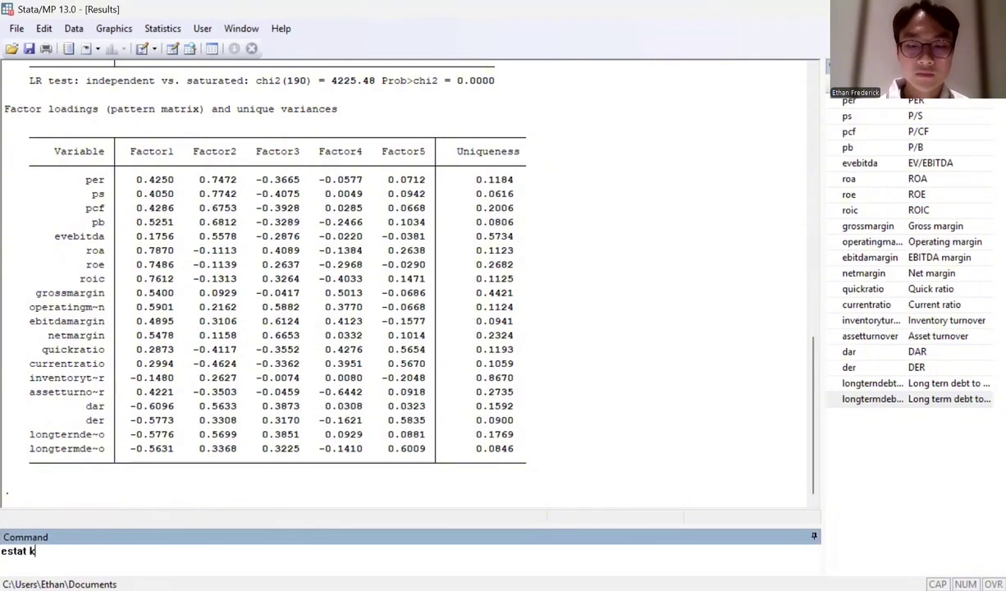
key("Return")
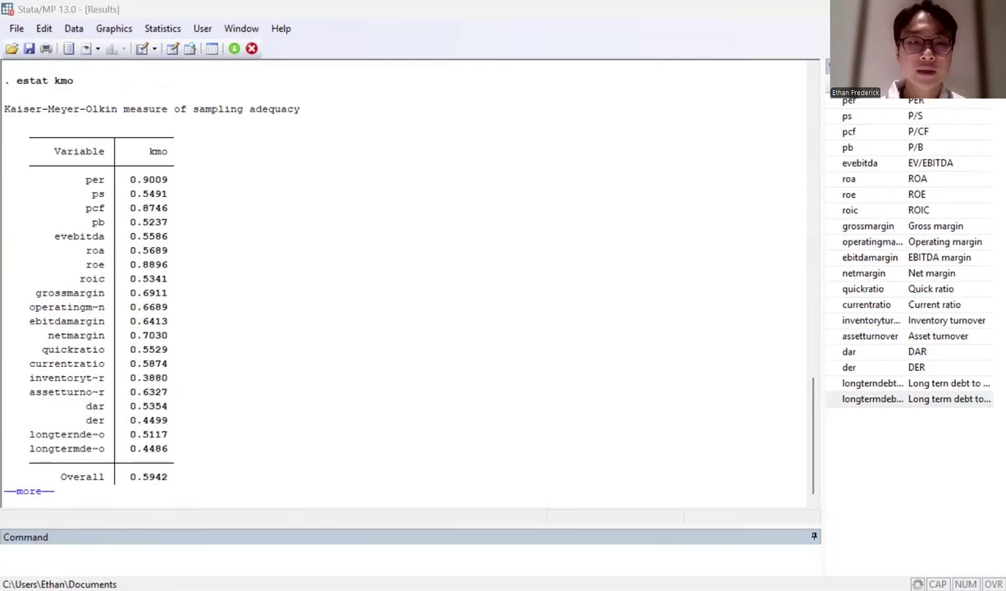
left_click(663, 528)
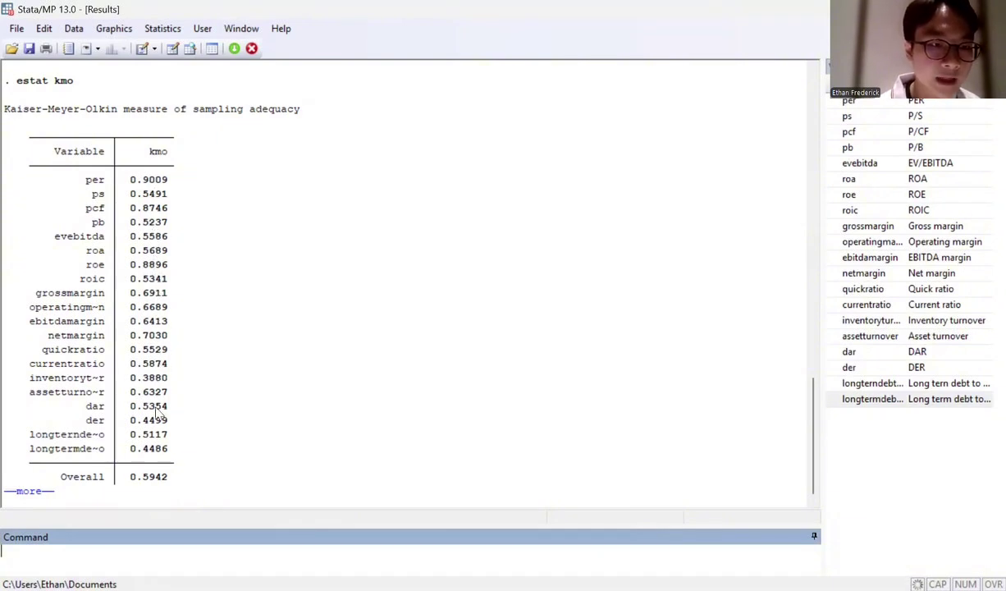
Step: Highlight the der row in the KMO table and remove that variable from the dataset with drop der
left_click_drag(85, 419, 174, 430)
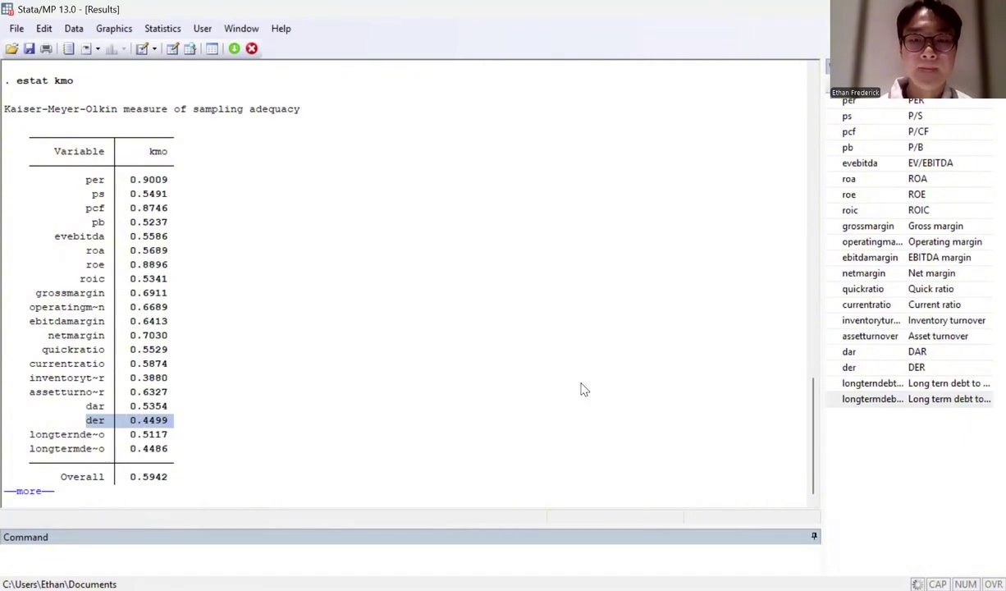
left_click(663, 508)
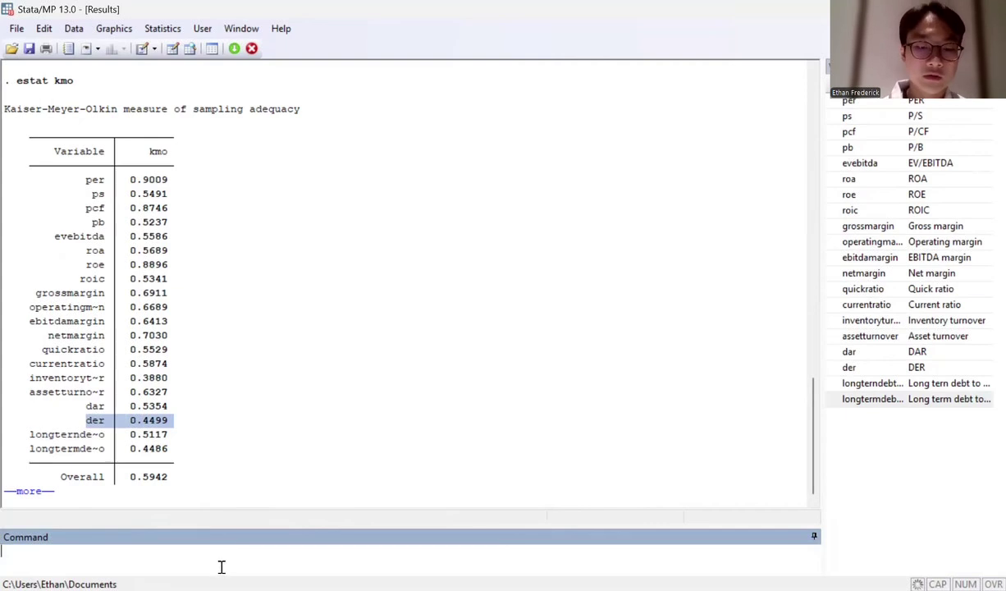
key("space")
type("reg")
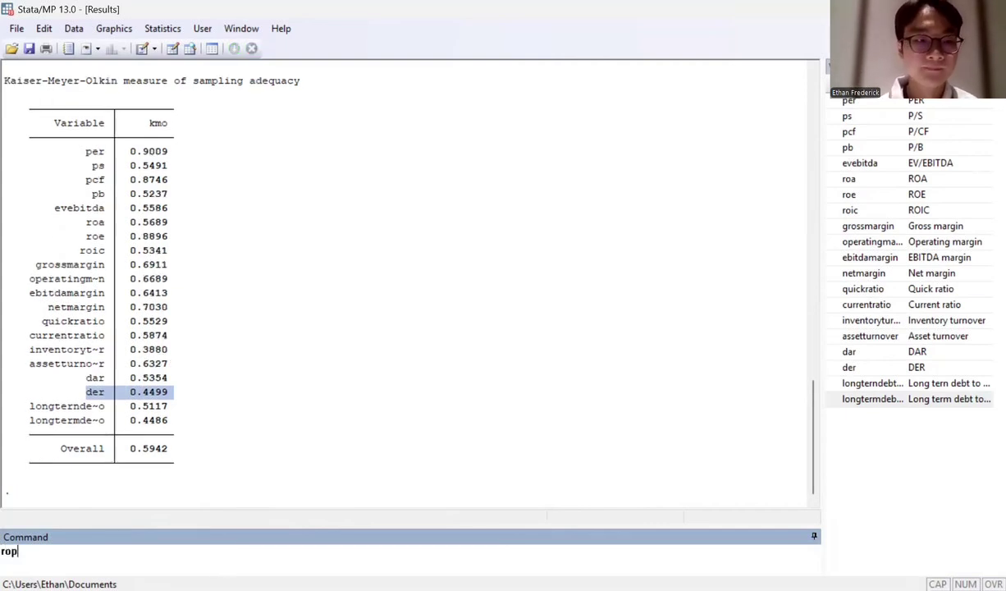
key("BackSpace")
key("BackSpace")
key("BackSpace")
type("drop der")
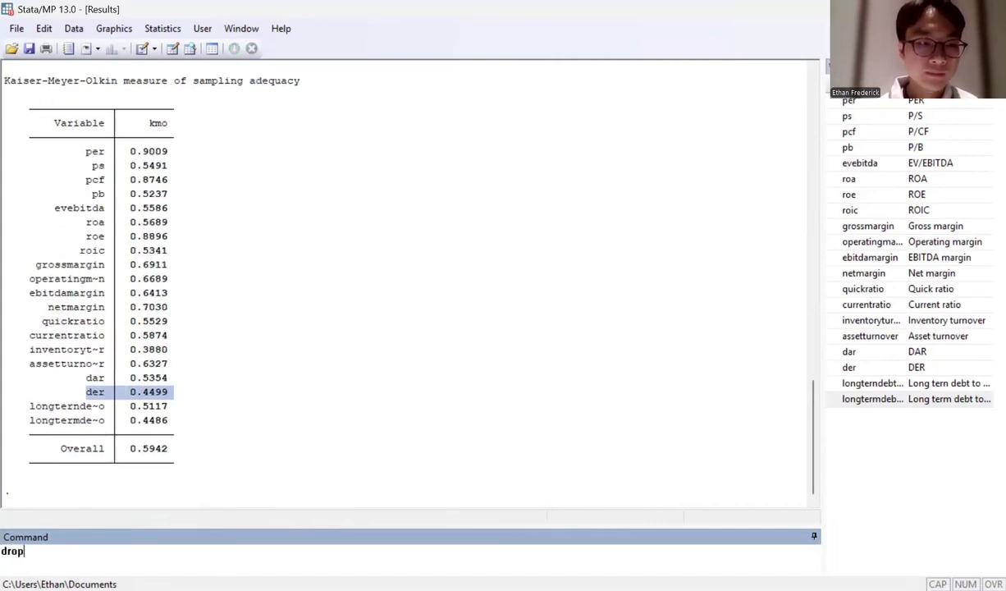
key("Return")
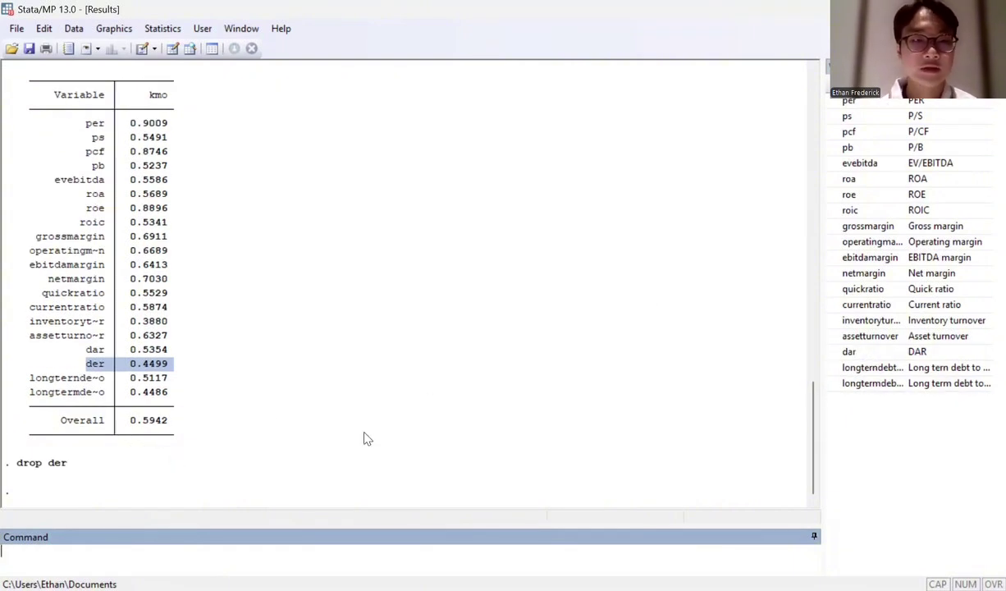
left_click(243, 397)
Step: Begin a new factor command without der, entering the variables per, ps, pcf, pb and evebitda
left_click(137, 569)
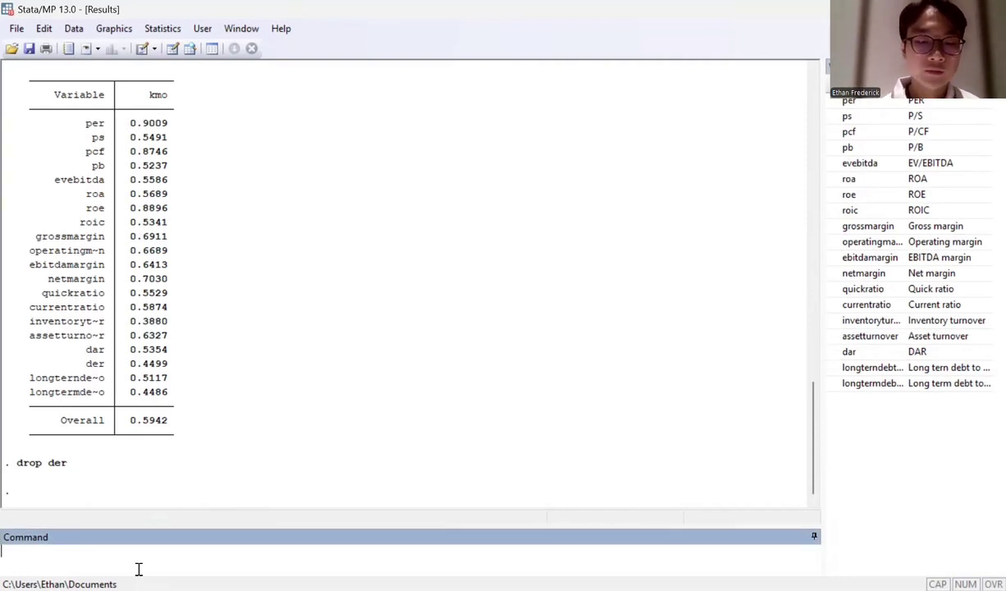
type("factor")
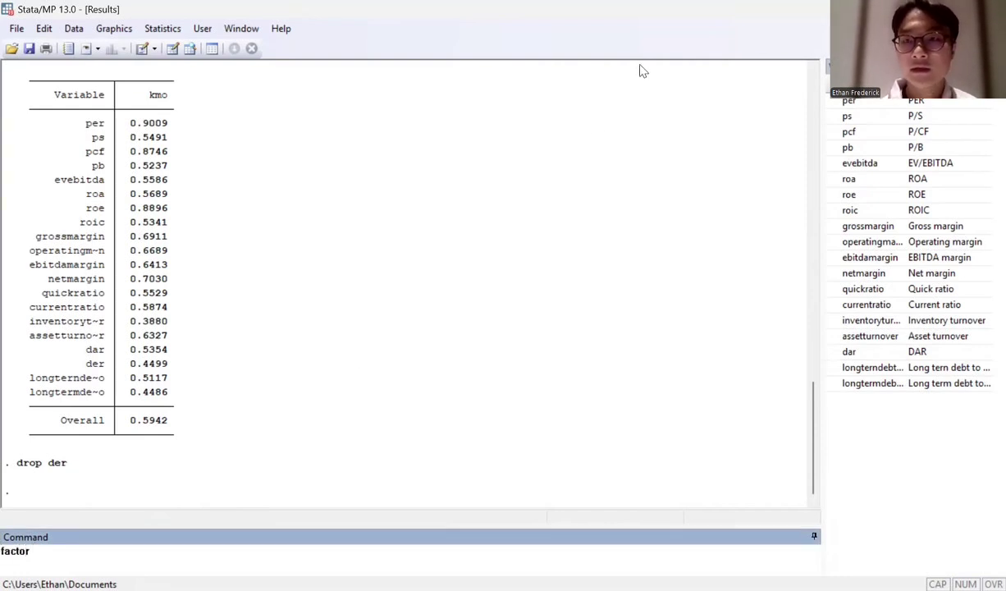
double_click(849, 101)
double_click(849, 116)
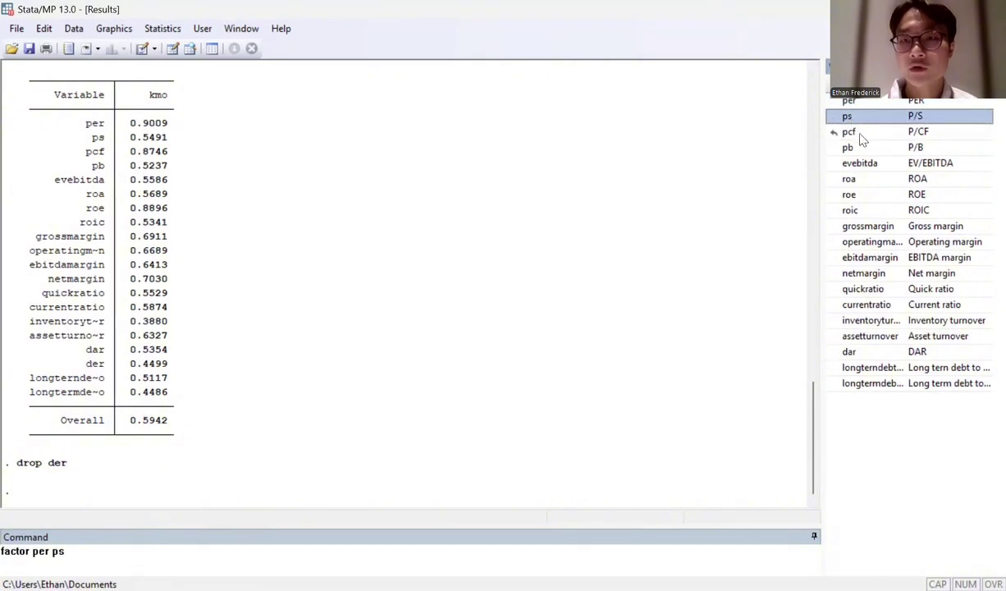
double_click(849, 131)
double_click(848, 147)
double_click(860, 163)
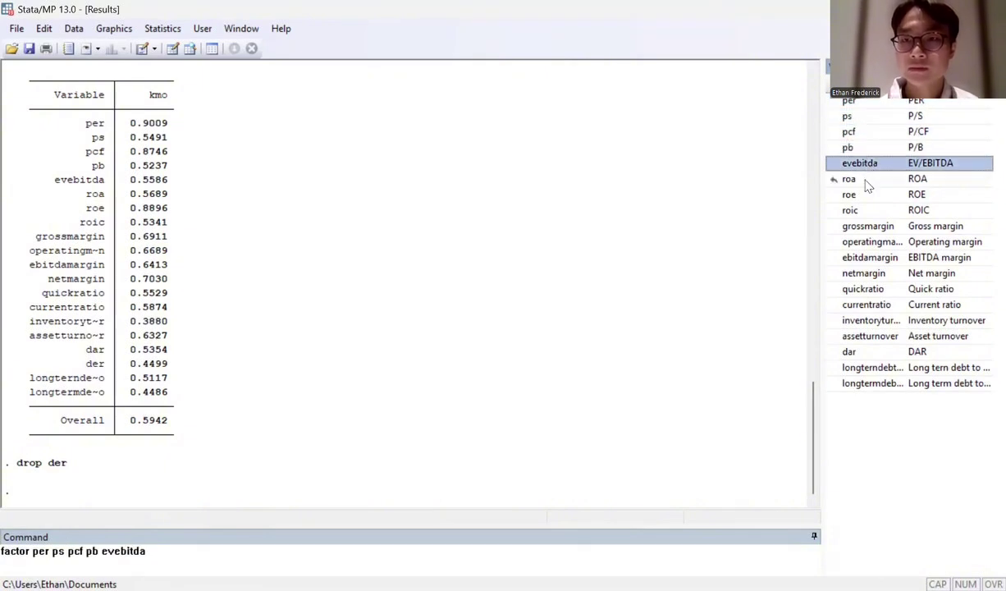
Step: Add roa, roe, roic, grossmargin, operatingmargin, ebitdamargin, netmargin, quickratio and currentratio to the factor command
double_click(849, 179)
double_click(848, 195)
double_click(850, 210)
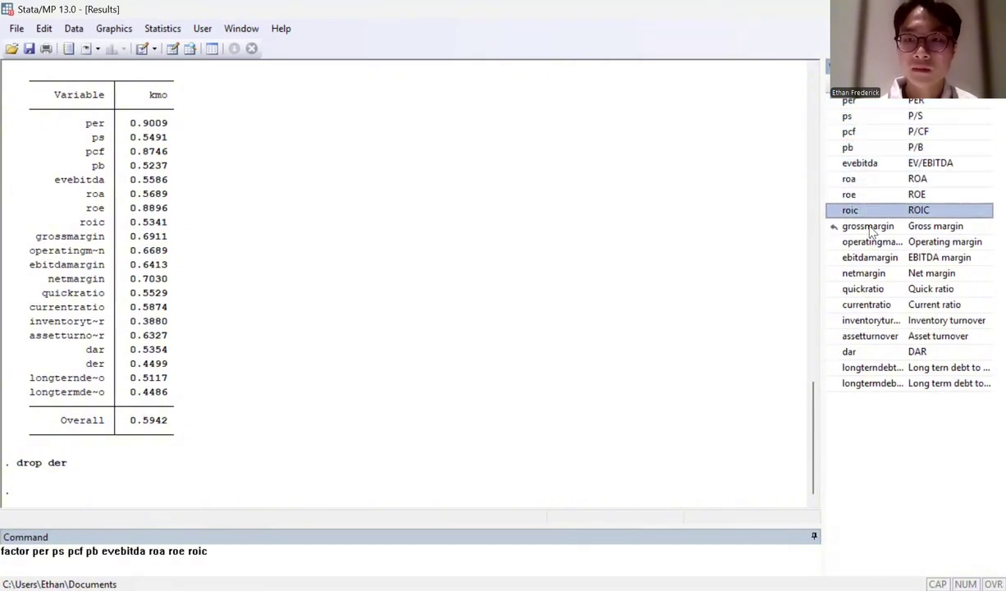
double_click(868, 226)
double_click(870, 242)
double_click(870, 257)
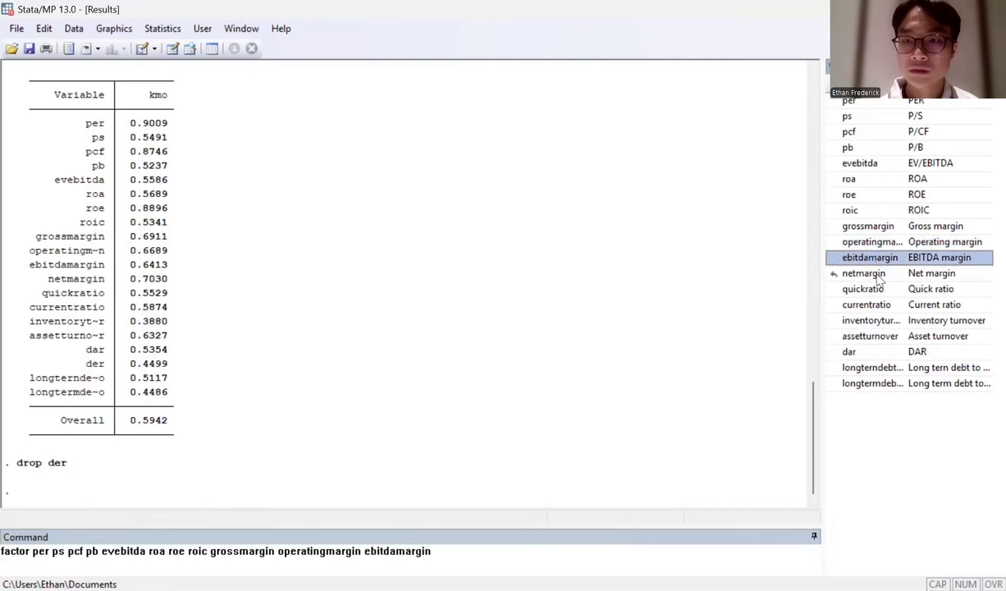
double_click(872, 274)
double_click(864, 289)
double_click(867, 305)
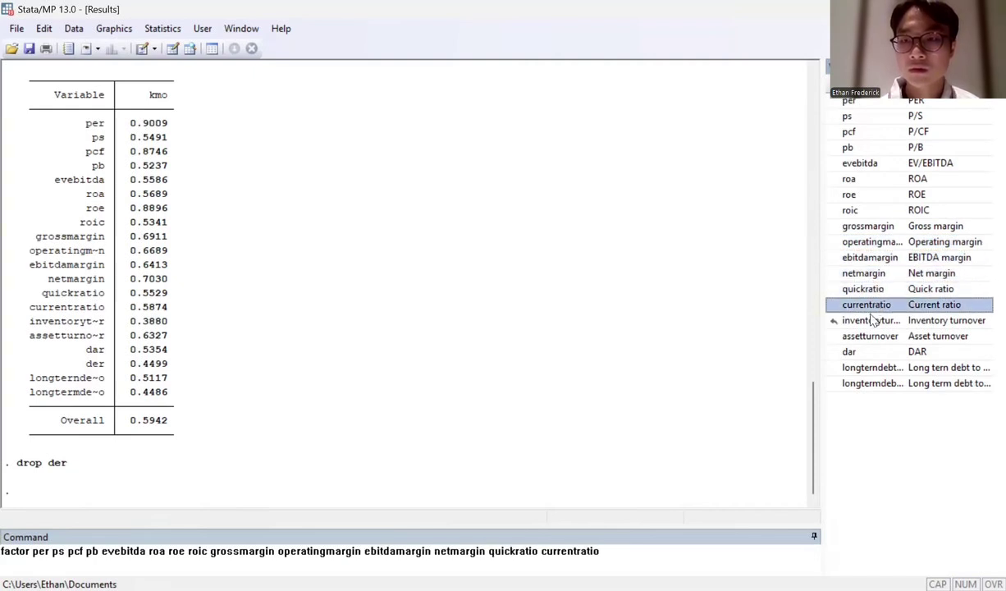
Step: Add inventoryturnover, assetturnover, dar, longterndebttototalassetsratio and longtermdebttoequityratio to the factor command
double_click(872, 320)
double_click(870, 336)
double_click(868, 352)
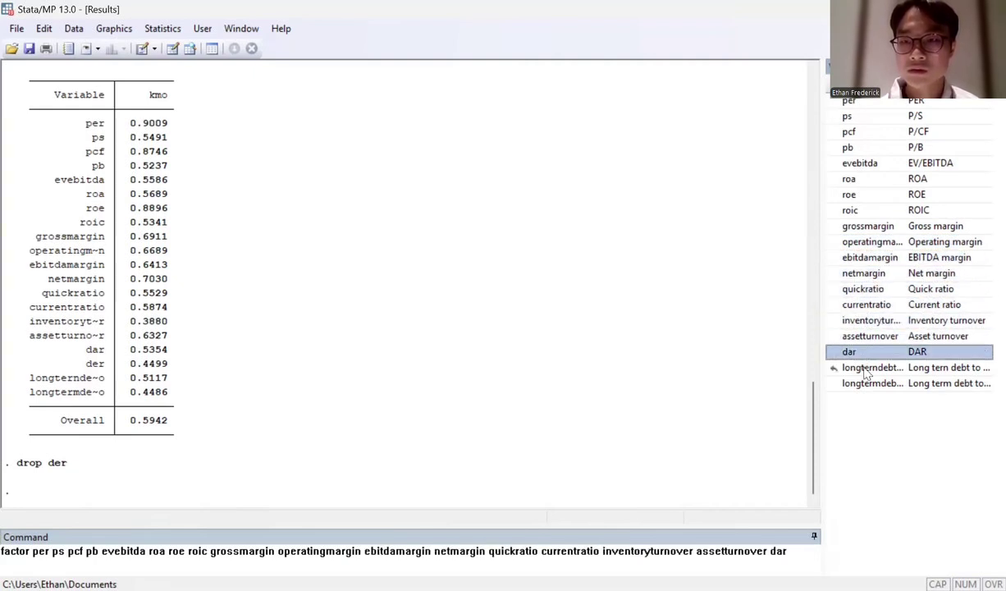
double_click(870, 367)
double_click(871, 383)
Step: Complete the factor command with the pcf option, run it and display the output through to the factor loadings
type(",")
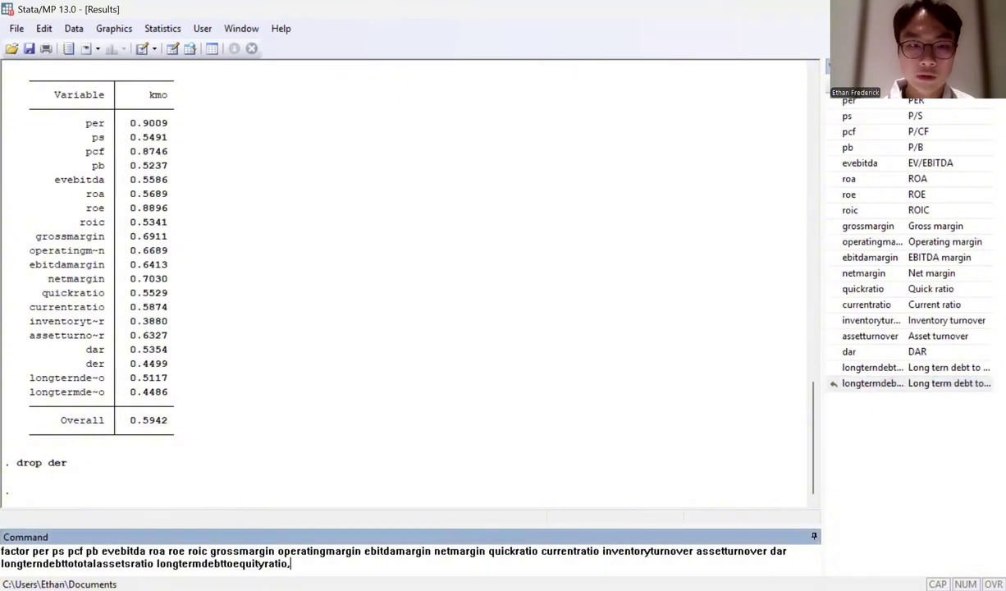
type(" pvf")
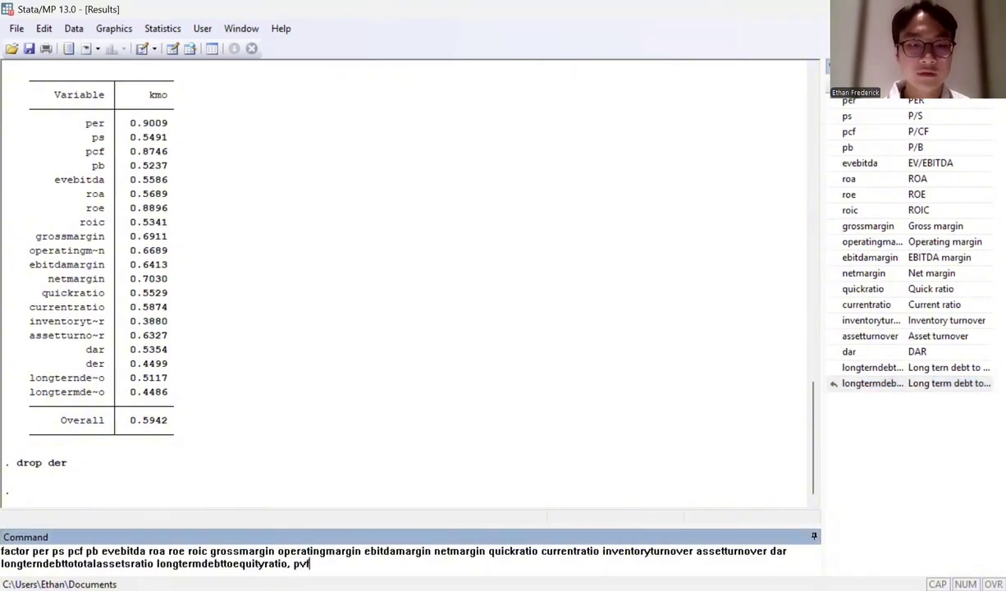
key("BackSpace")
key("BackSpace")
type("cf")
key("Return")
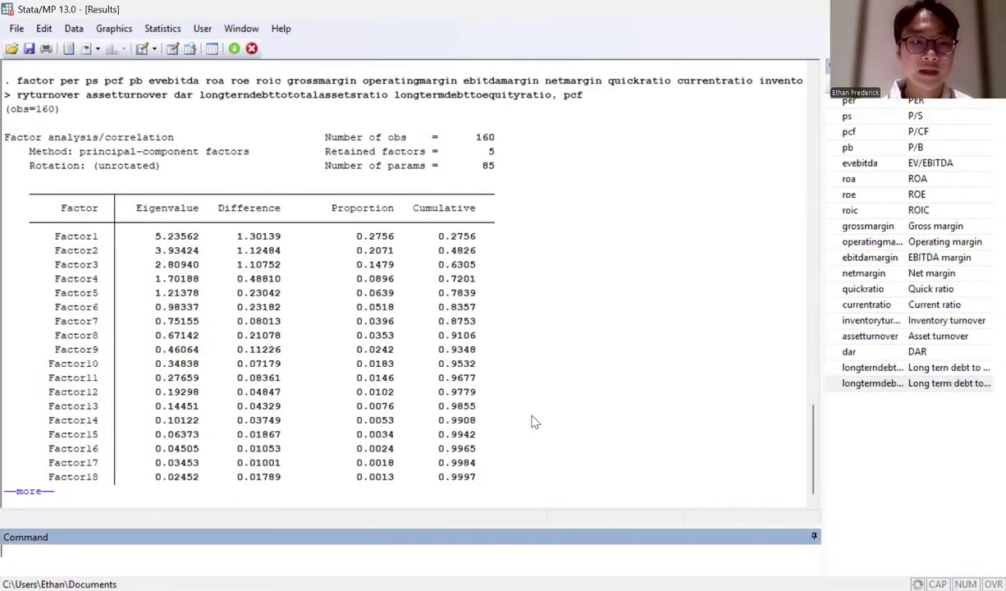
left_click(37, 491)
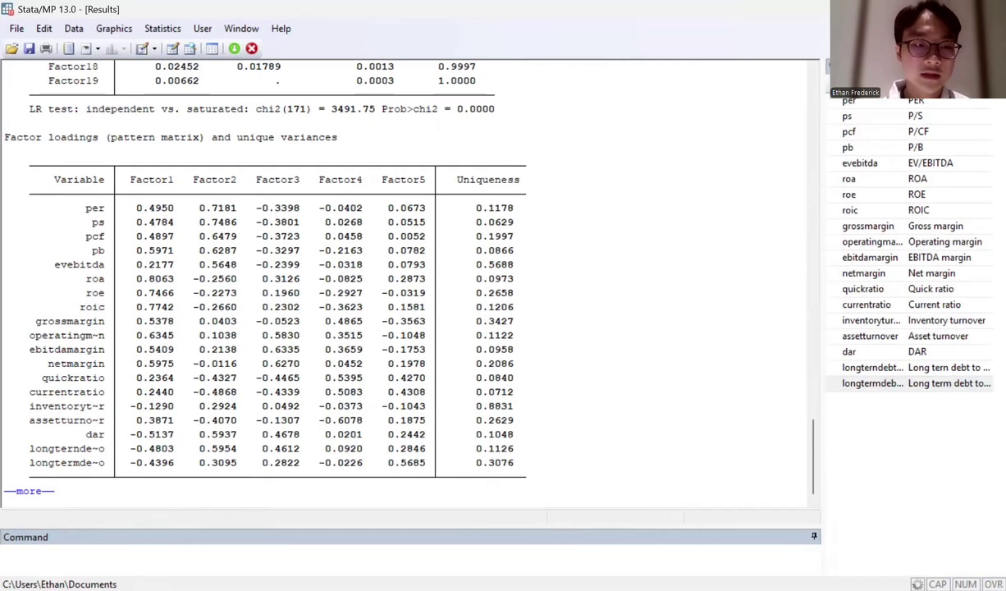
Step: Rerun estat kmo to check sampling adequacy for the factor model without der
left_click(216, 571)
type("estat")
key("BackSpace")
key("BackSpace")
key("BackSpace")
key("BackSpace")
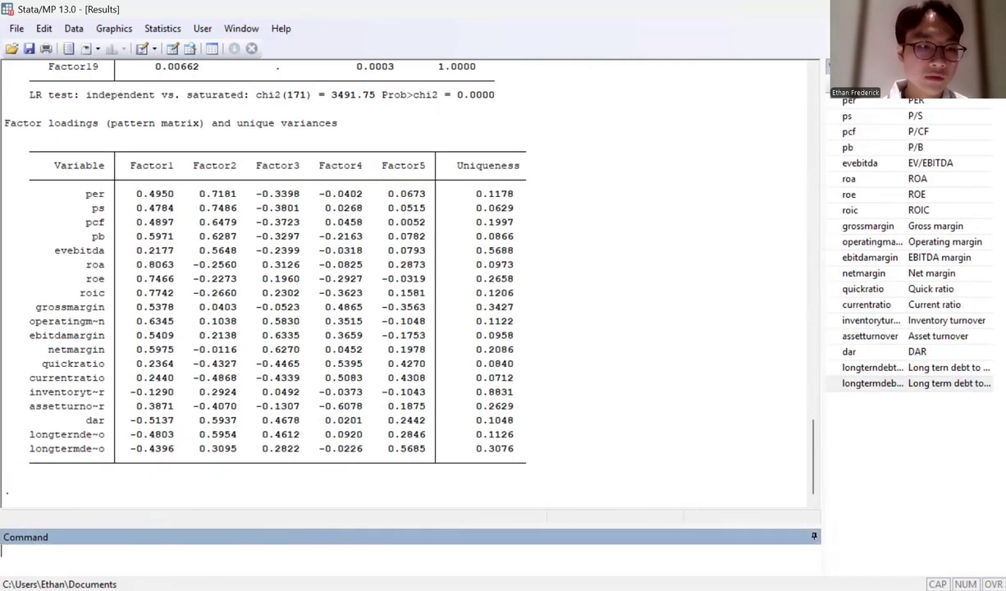
type("estat kmo")
key("Return")
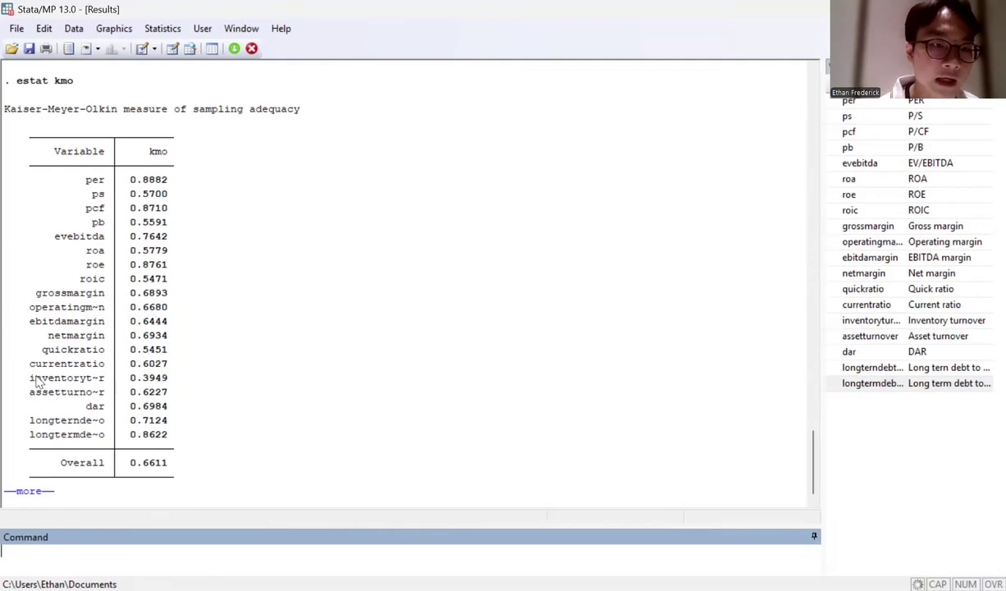
Step: Highlight the inventory turnover row in the KMO table and remove the variable with drop inventoryturnover
left_click_drag(30, 371, 170, 380)
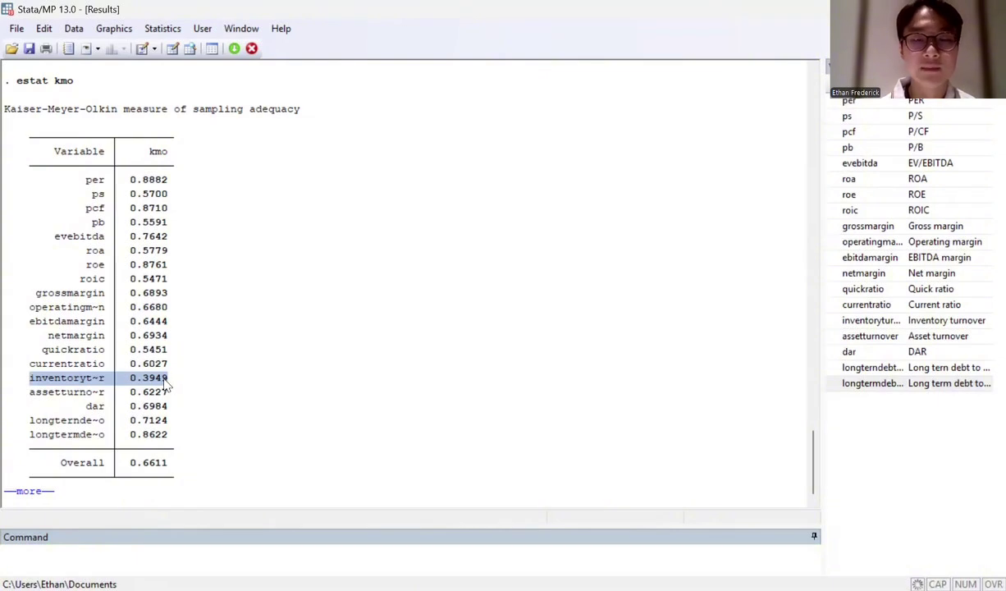
left_click(296, 564)
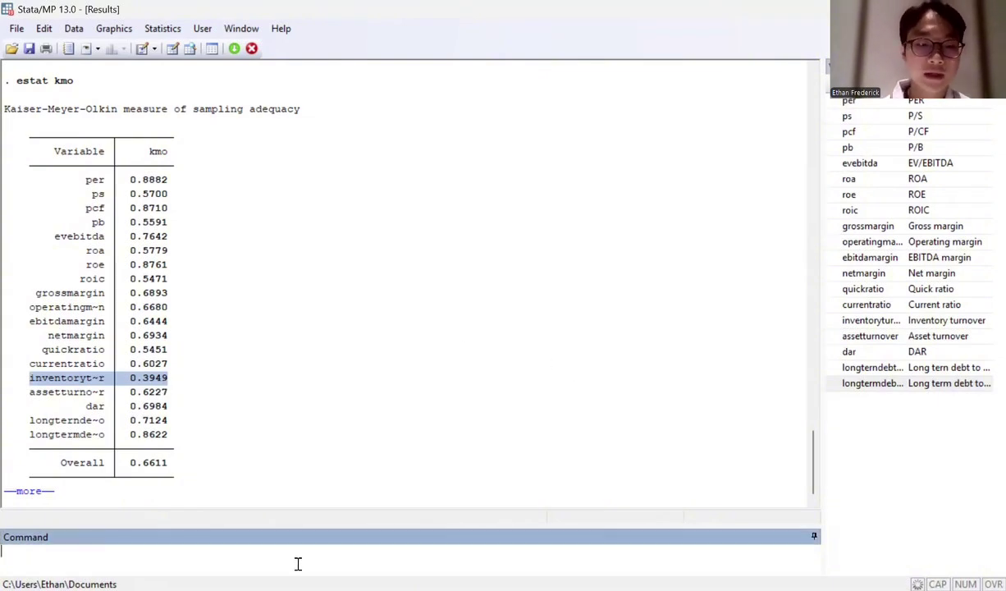
type("drop")
key("BackSpace")
key("BackSpace")
key("BackSpace")
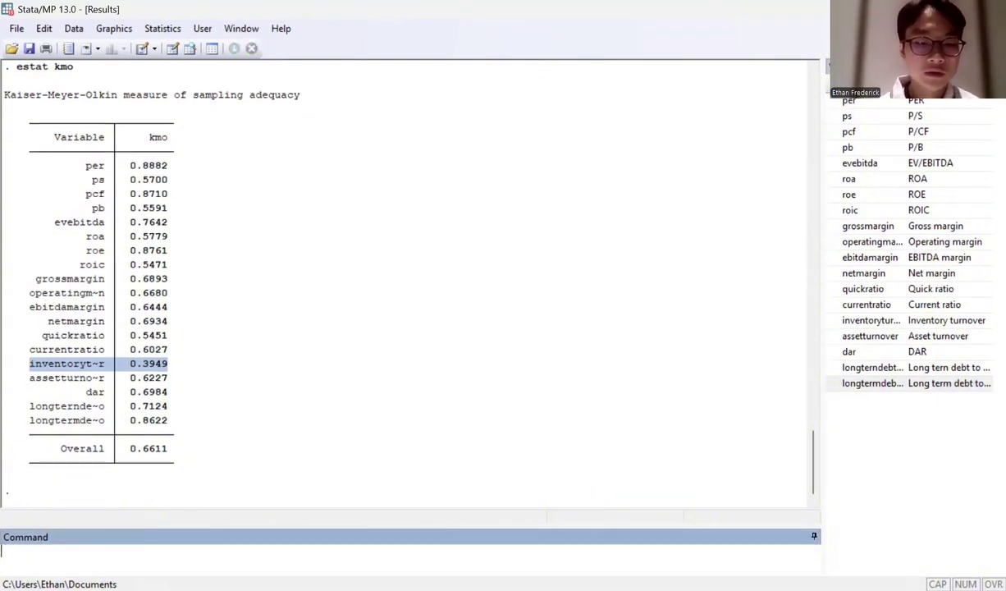
type("drop")
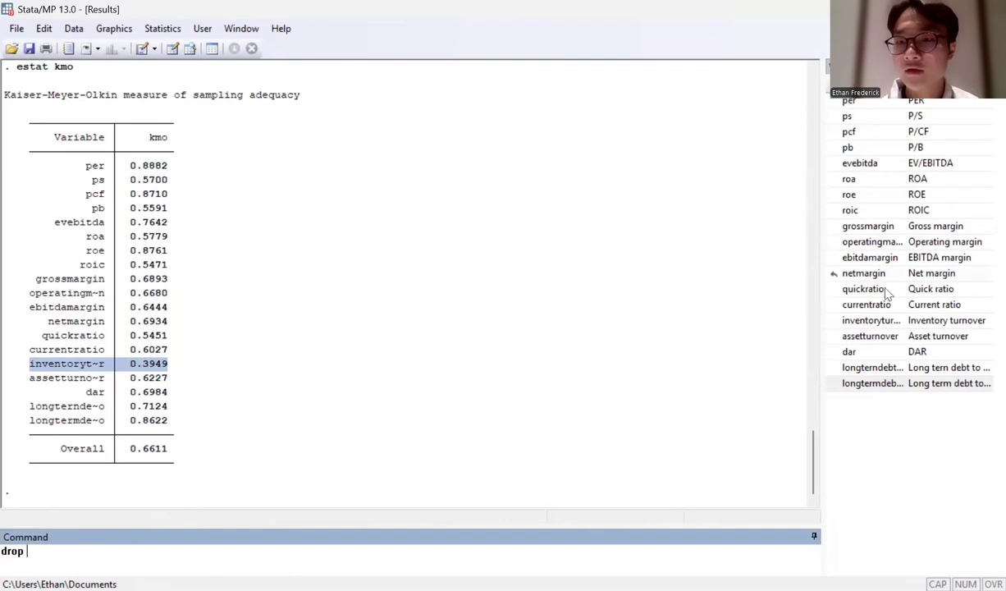
left_click(853, 320)
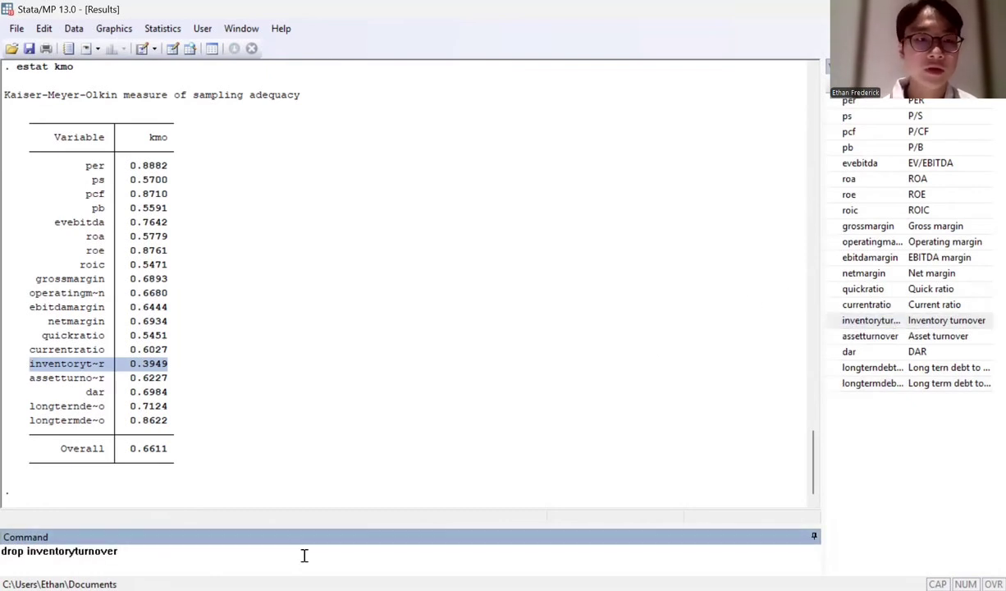
key("Return")
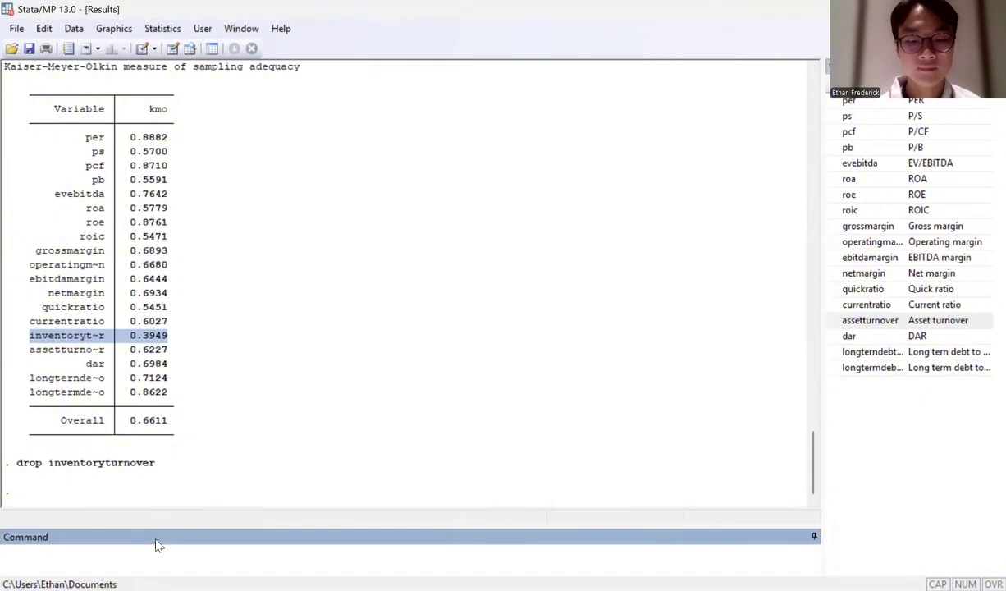
Step: Start another factor command for the remaining ratios with per, ps, pcf, pb and evebitda
type("factor")
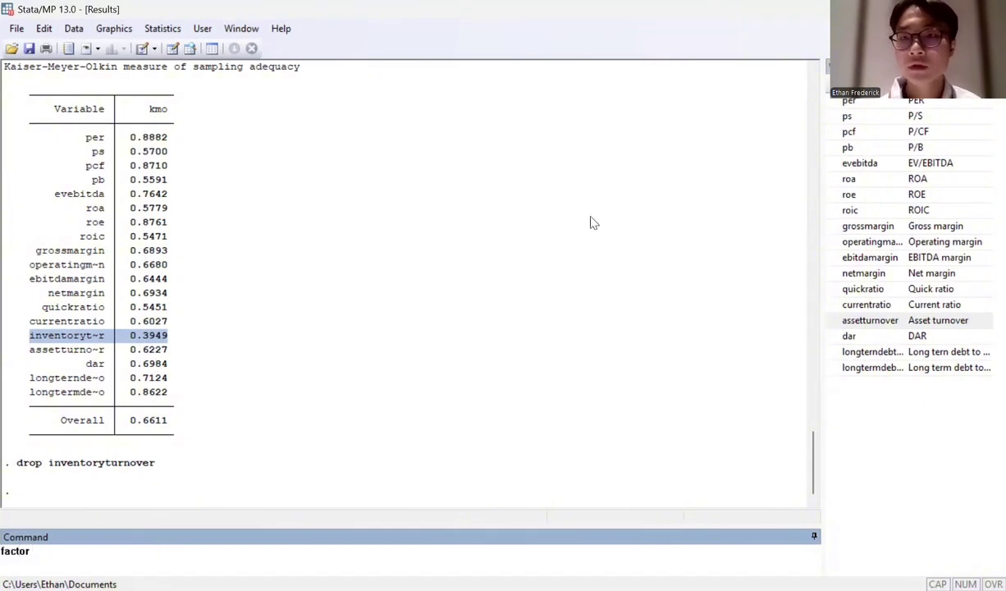
double_click(854, 99)
double_click(861, 122)
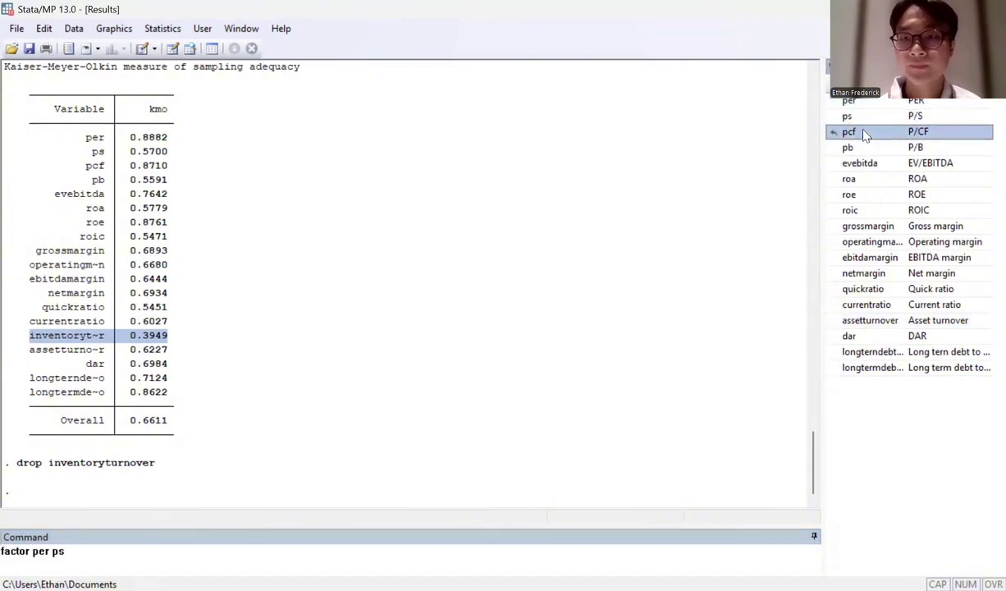
double_click(862, 134)
double_click(864, 149)
double_click(870, 165)
Step: Extend the factor command's variable list with roa, roe, roic, grossmargin, operatingmargin, ebitdamargin and netmargin
double_click(862, 179)
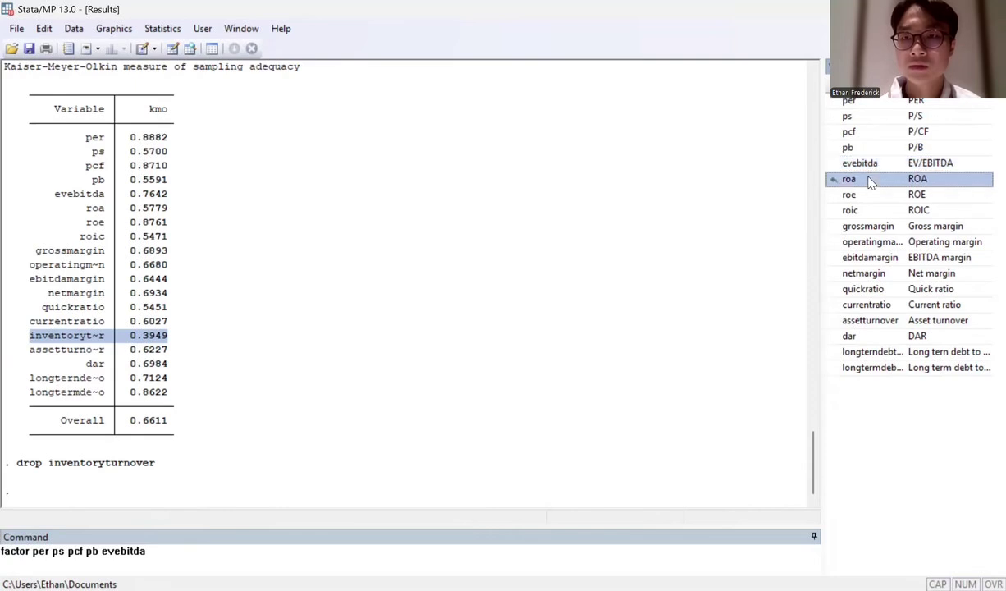
double_click(862, 194)
double_click(862, 210)
double_click(868, 229)
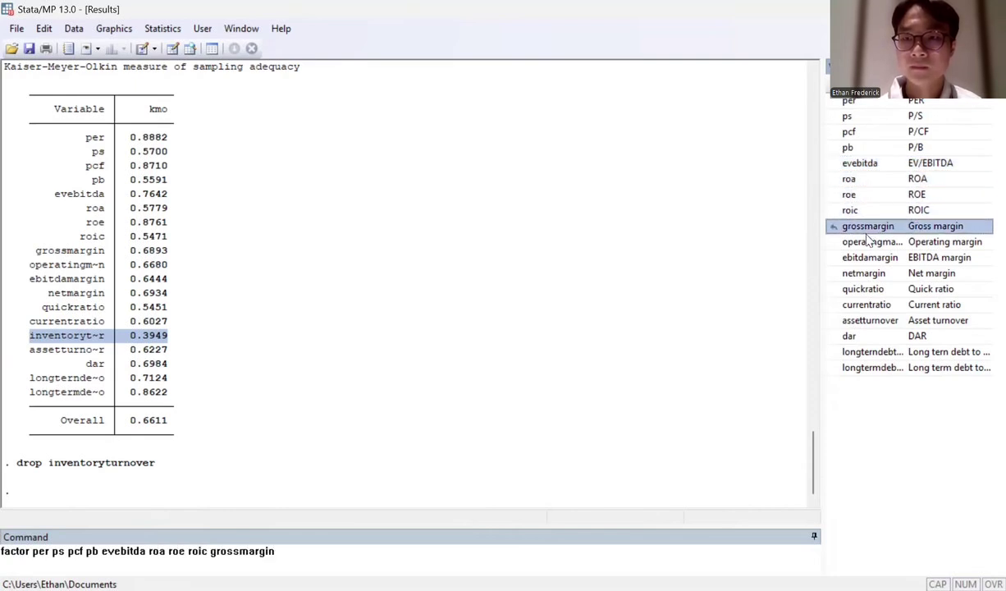
double_click(868, 243)
double_click(868, 258)
double_click(866, 275)
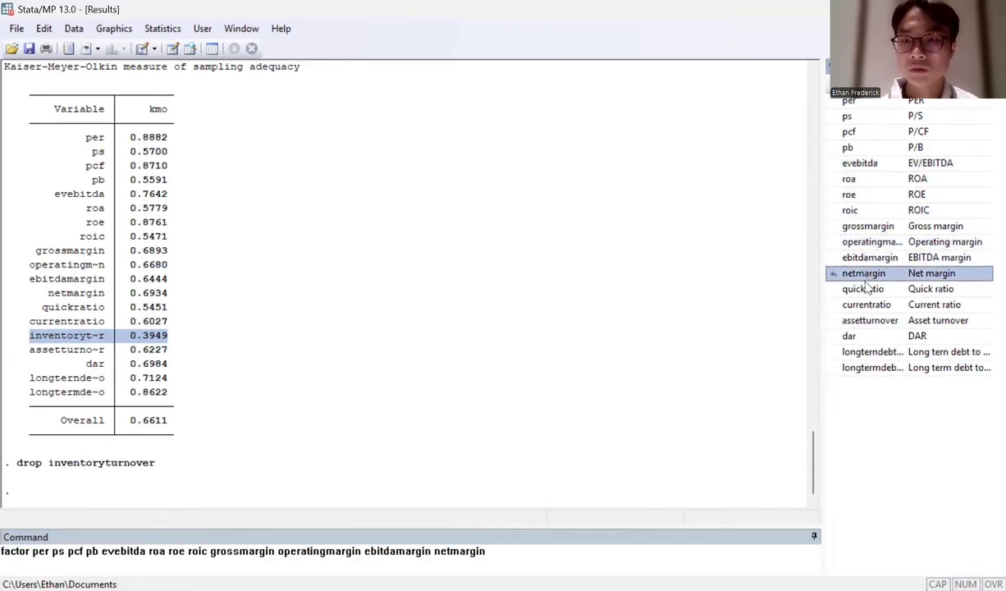
Step: Add quickratio, currentratio, assetturnover, dar and both long-term debt ratios with the pcf option, then run the factor command and display its full output
double_click(866, 291)
double_click(868, 307)
double_click(868, 320)
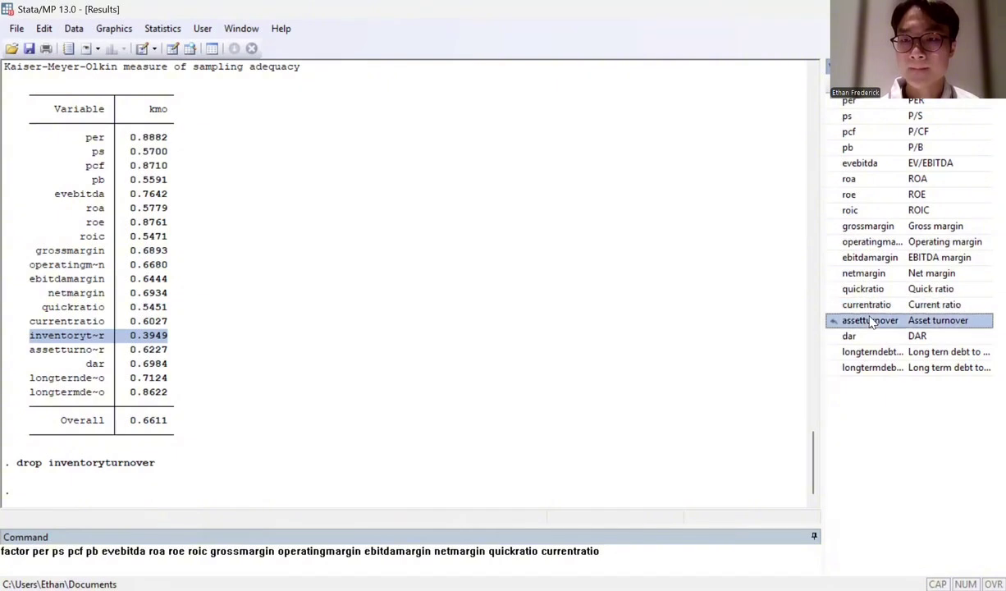
double_click(870, 336)
double_click(874, 352)
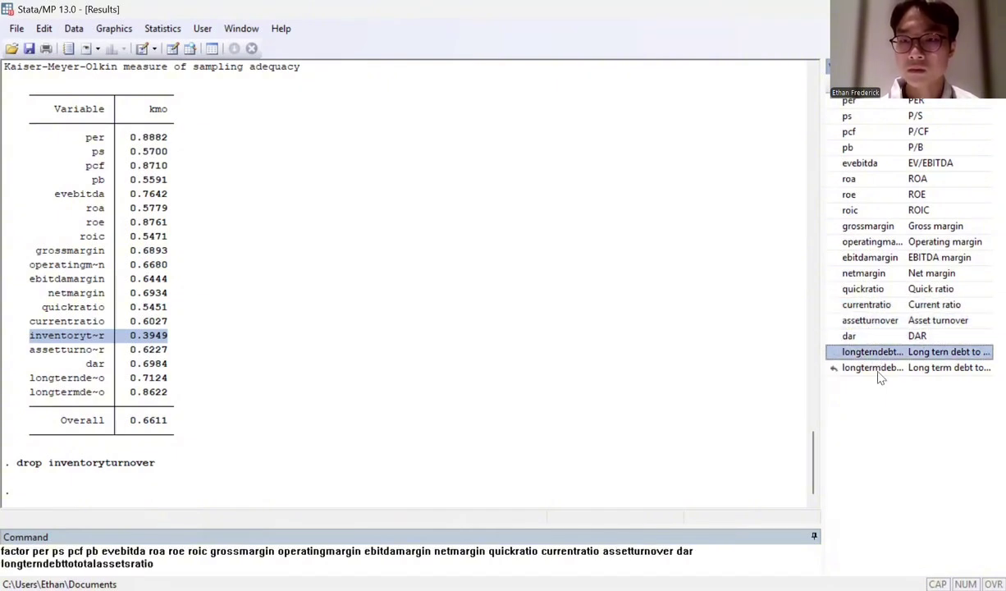
double_click(875, 367)
type(", pcf")
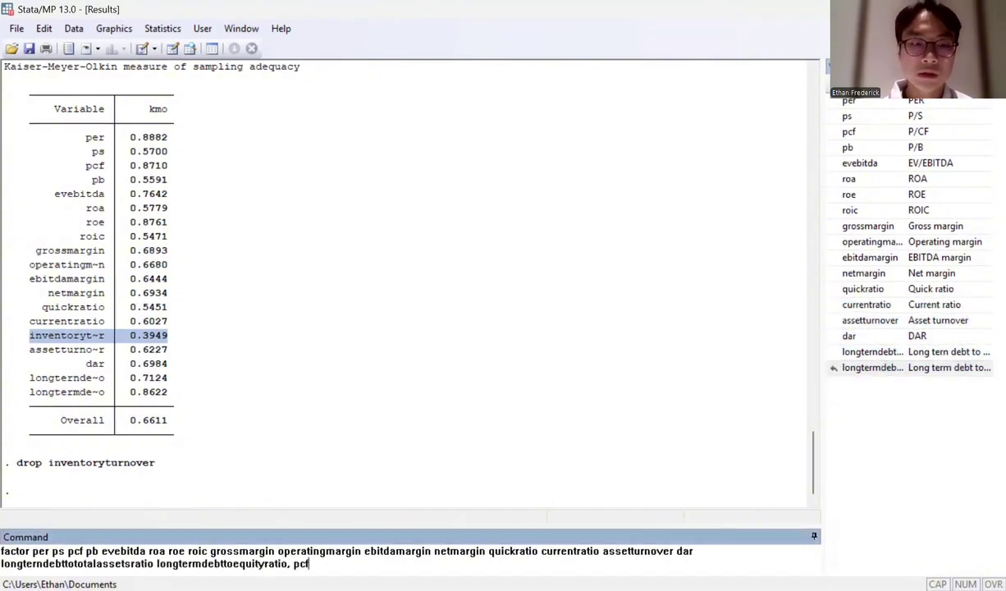
key("Return")
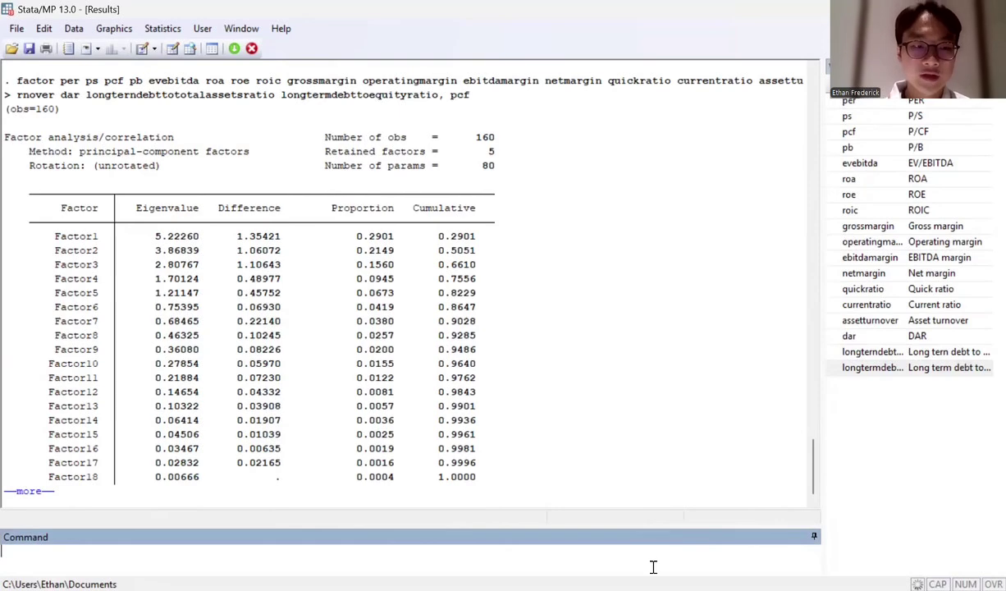
type("s")
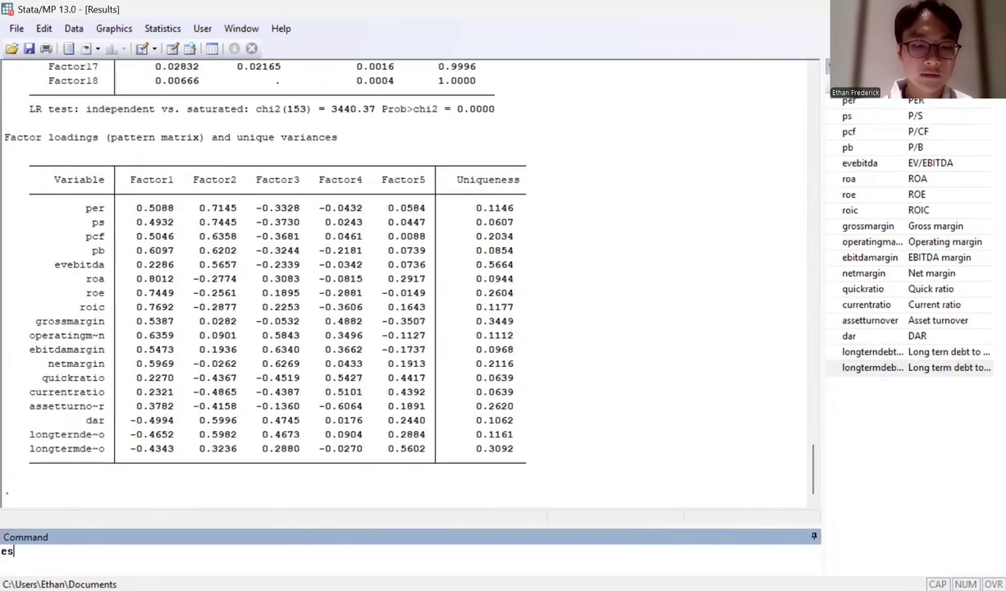
Step: Rerun estat kmo to check sampling adequacy for the factor model without inventoryturnover, displaying the complete output
type("ttat")
key("BackSpace")
key("BackSpace")
key("BackSpace")
key("BackSpace")
key("BackSpace")
type("e")
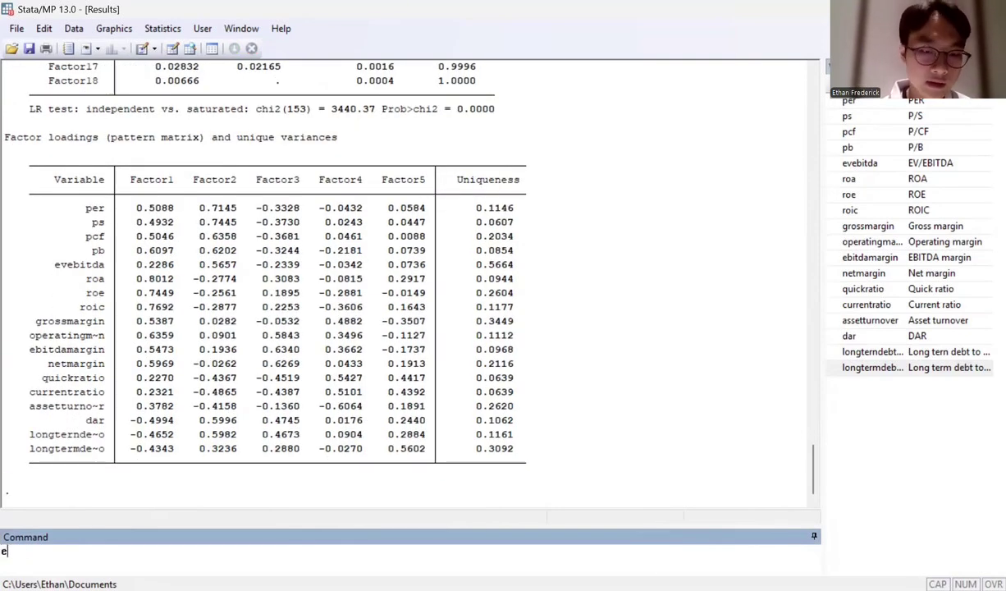
type("stat kmo")
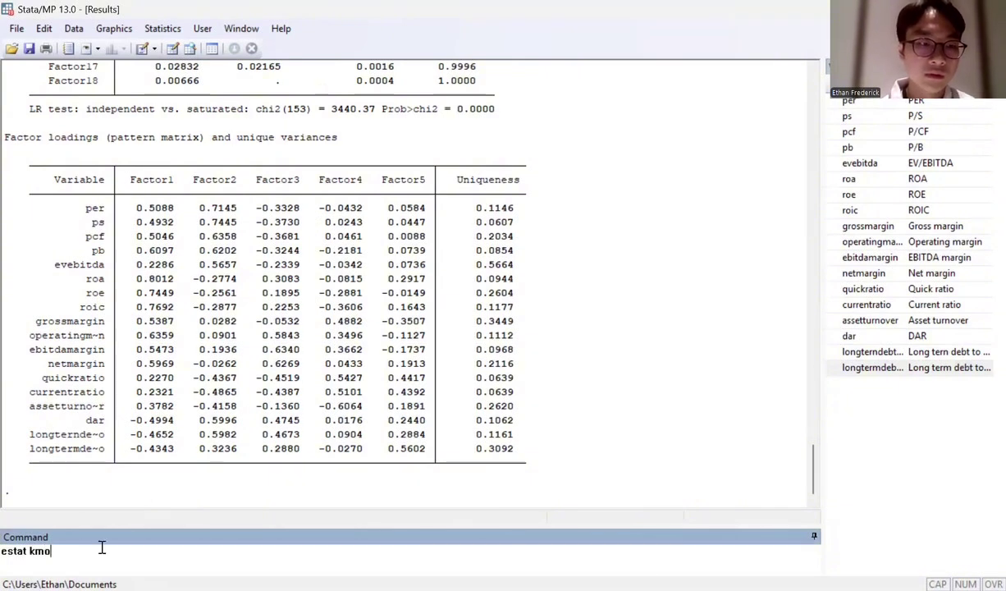
key("Return")
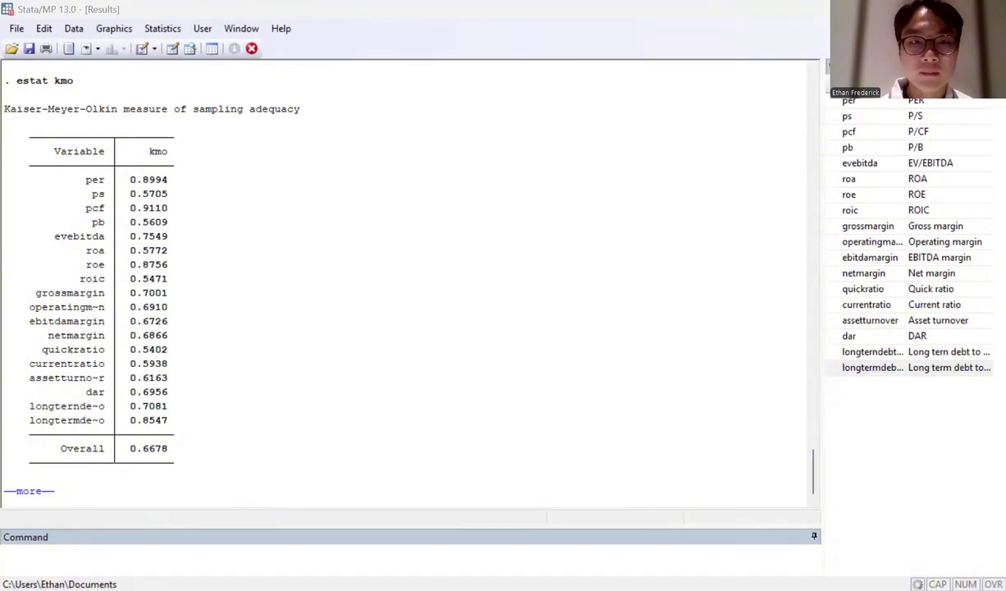
key("alt+Tab")
type("s")
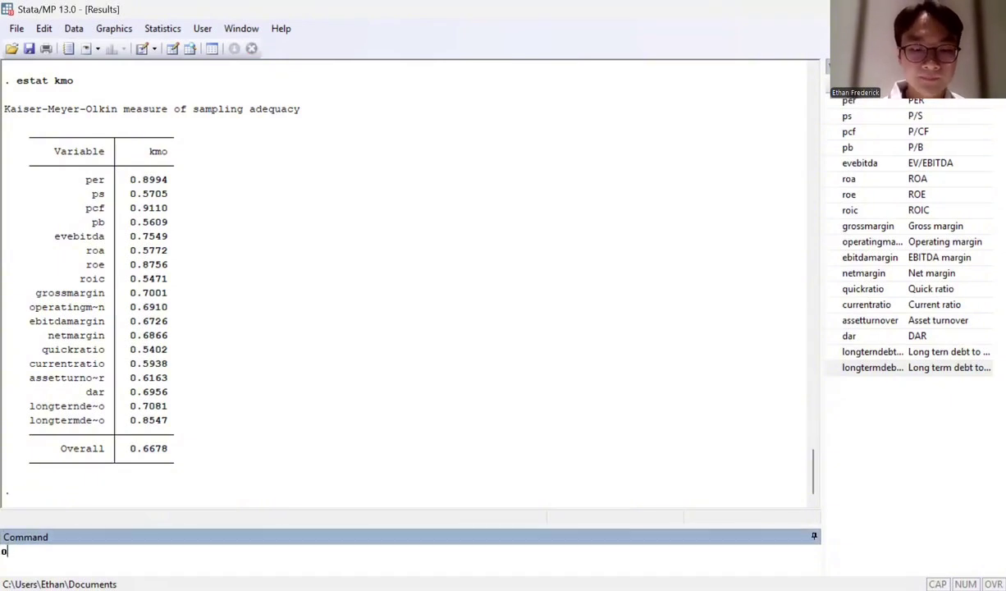
Step: Rotate the factors with rotate, blanks (0.7) and display the output through to the factor rotation matrix
type("tat")
key("BackSpace")
key("BackSpace")
key("BackSpace")
key("BackSpace")
type("rota")
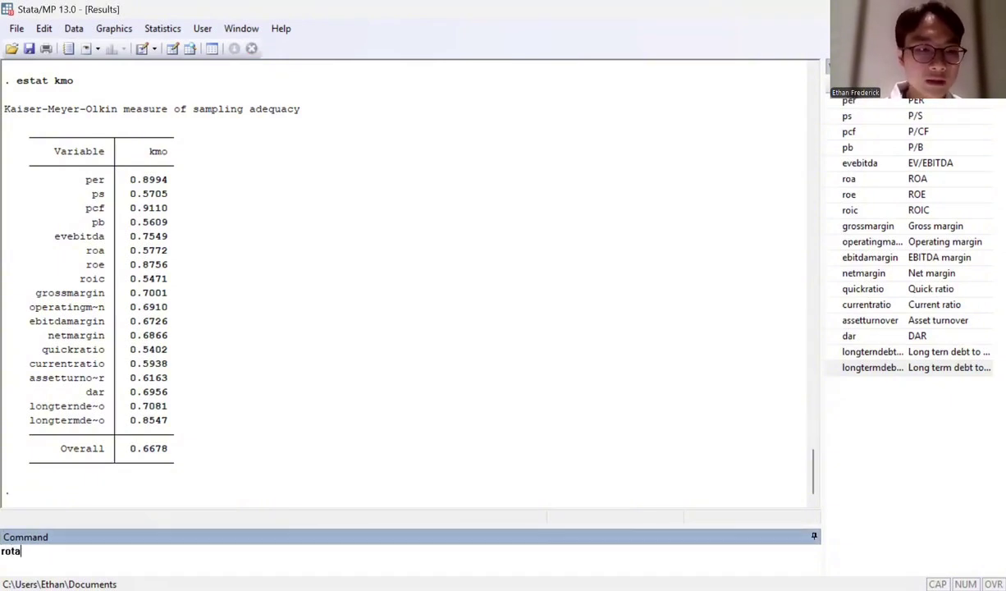
type("te, b")
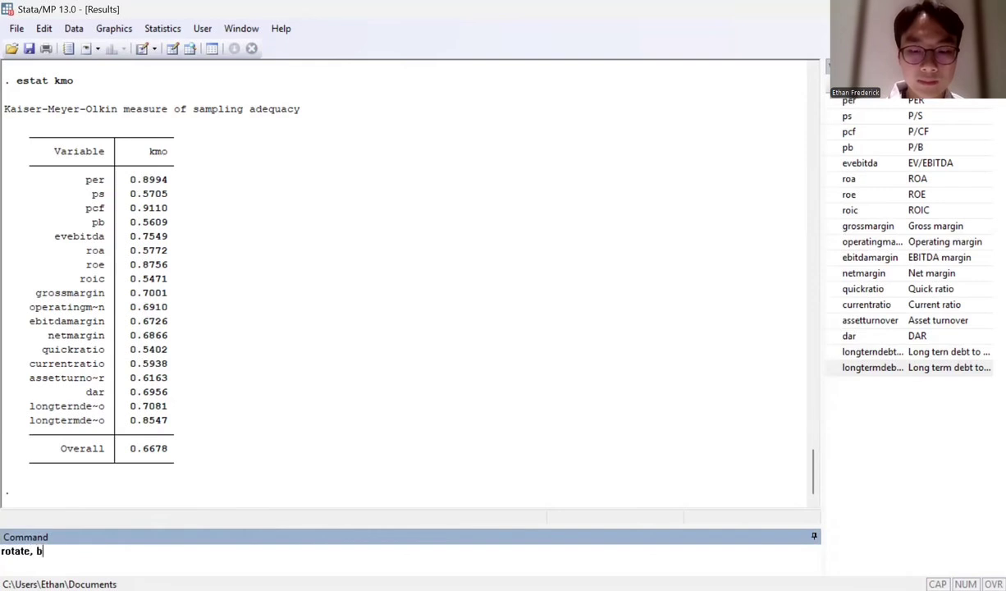
type("lanks")
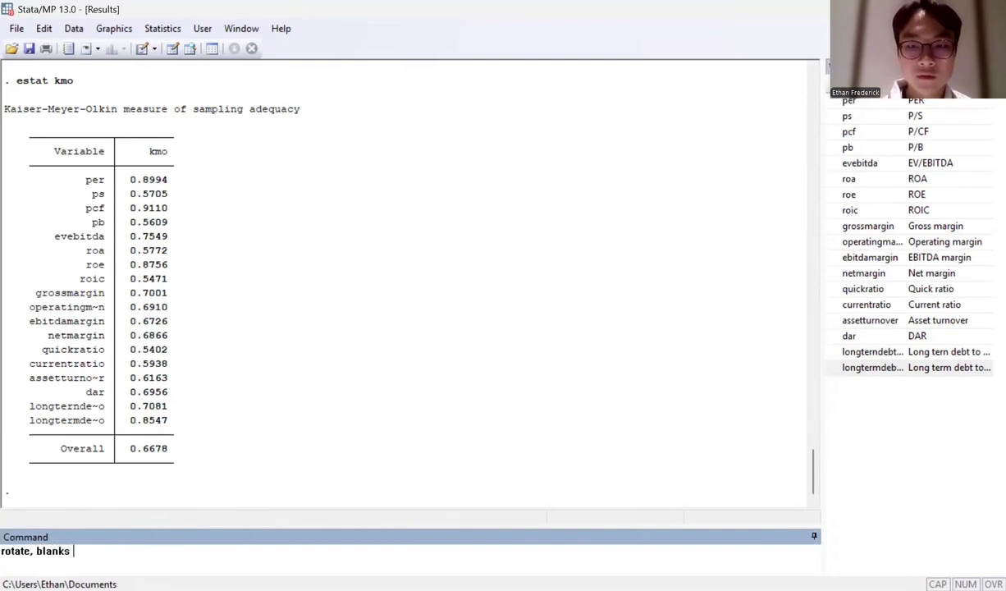
key("alt+Tab")
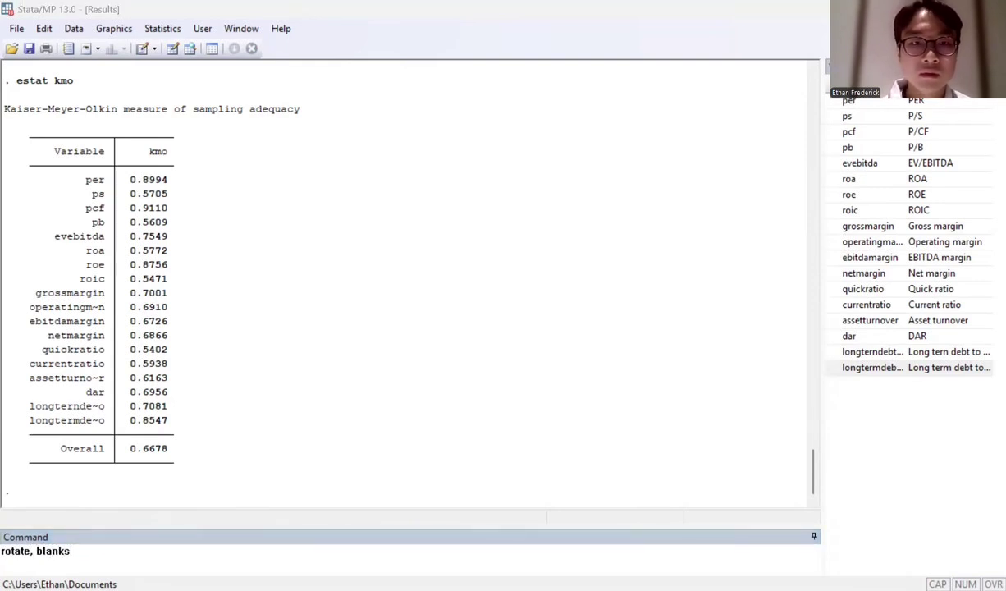
left_click(681, 555)
type("[0.7")
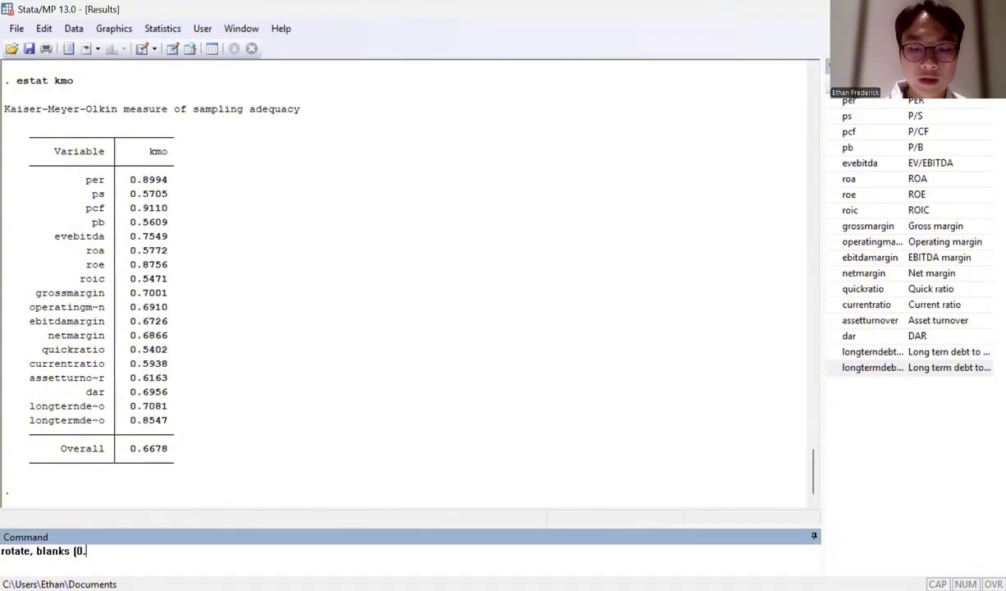
type(")")
key("Return")
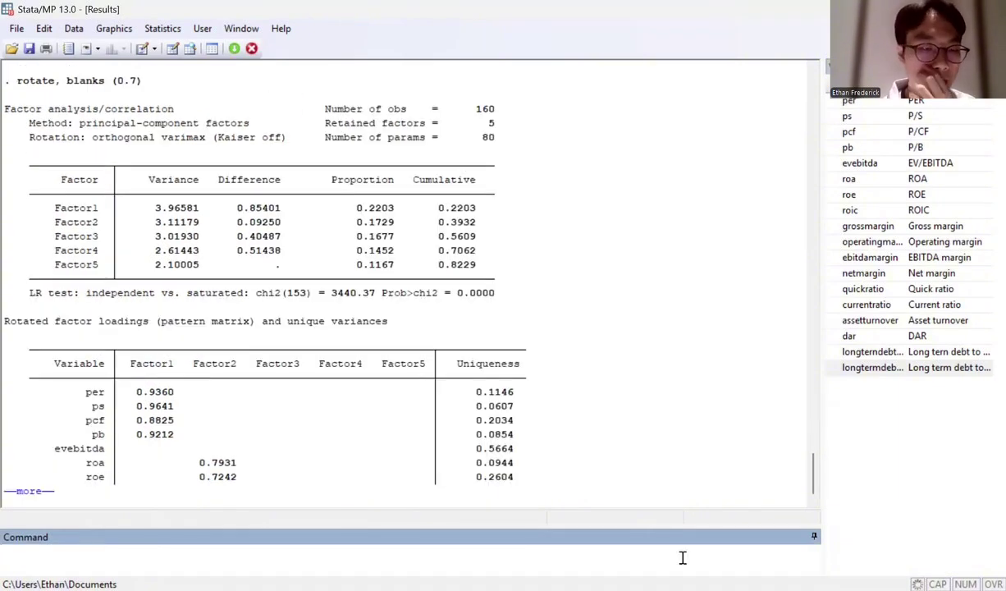
left_click(31, 491)
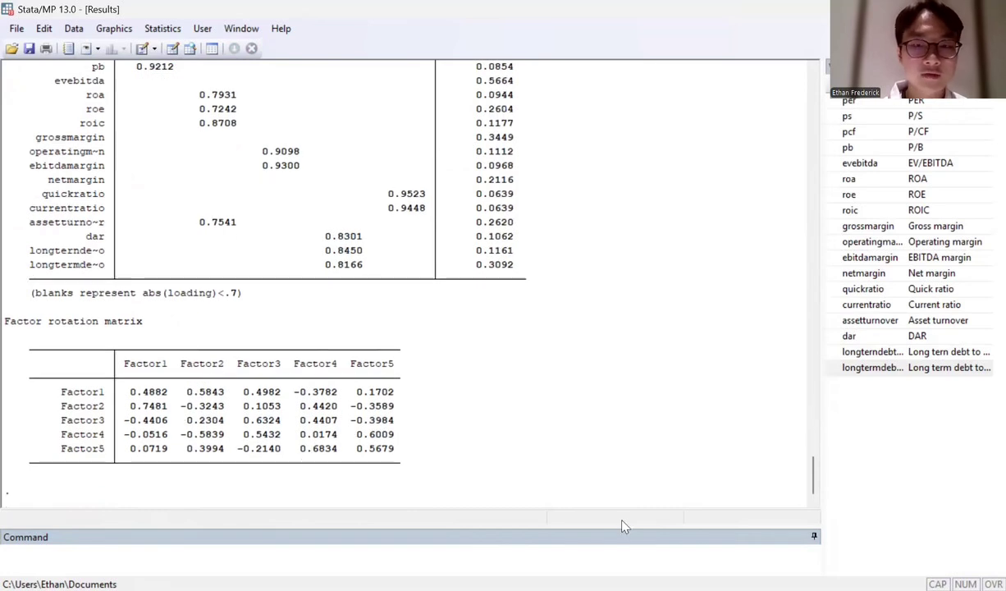
Step: Review the rotated factor summary, highlighting the LR test's Prob>chi2 value and the variance proportion of Factor2
scroll(552, 248, "up", 10)
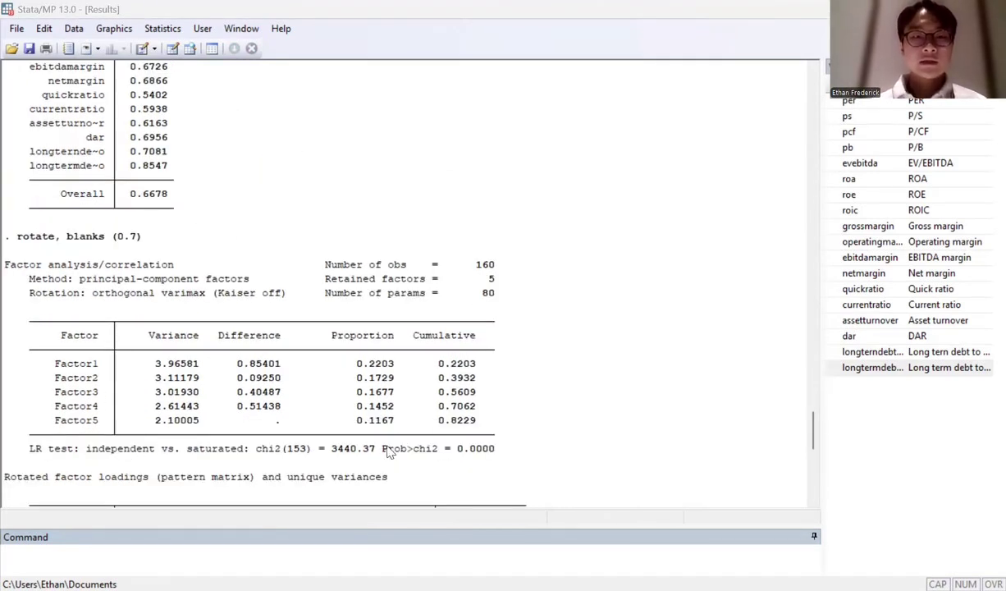
left_click_drag(383, 451, 500, 457)
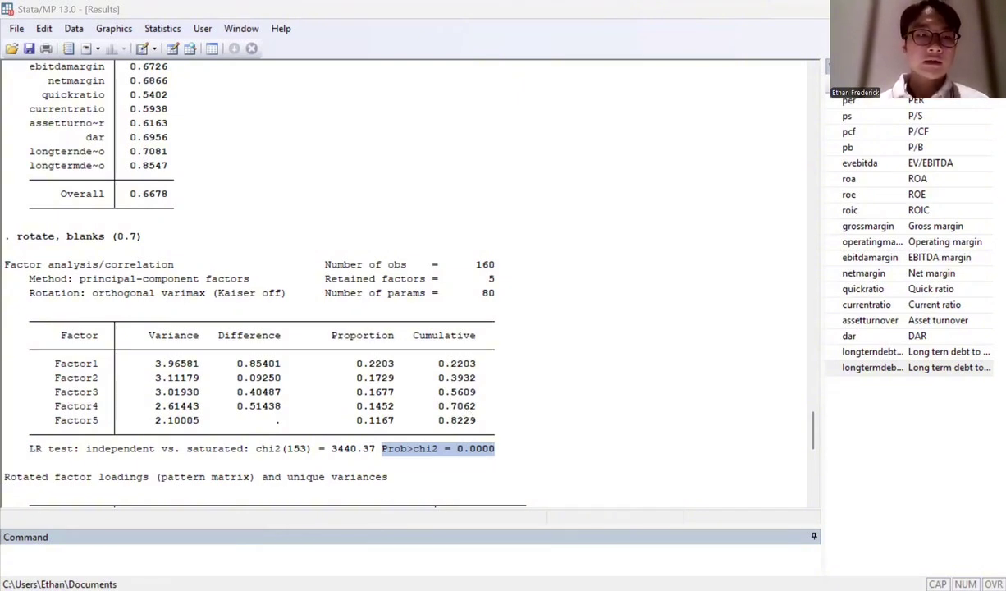
scroll(106, 339, "down", 1)
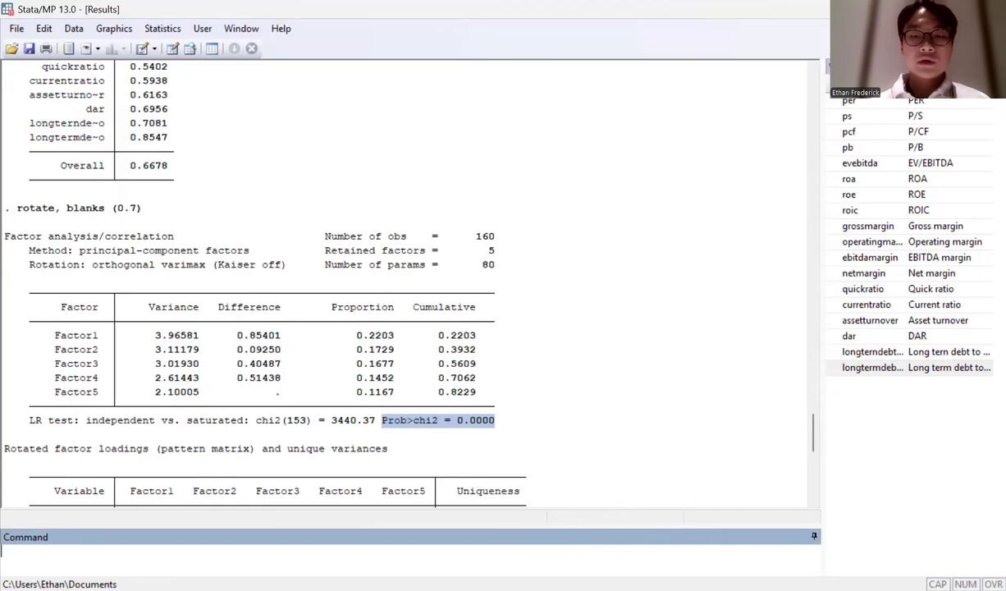
key("alt+Tab")
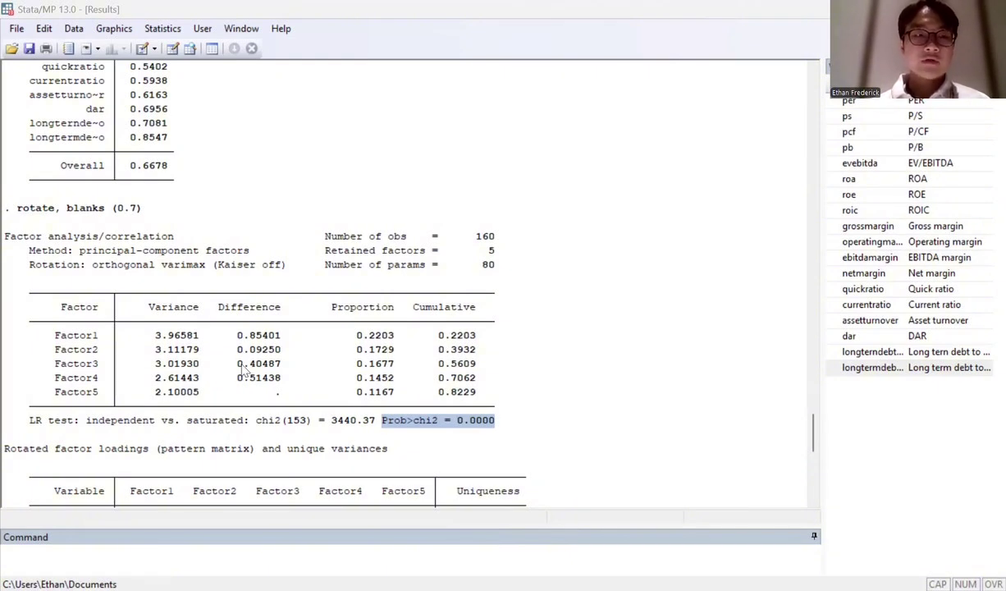
left_click(333, 354)
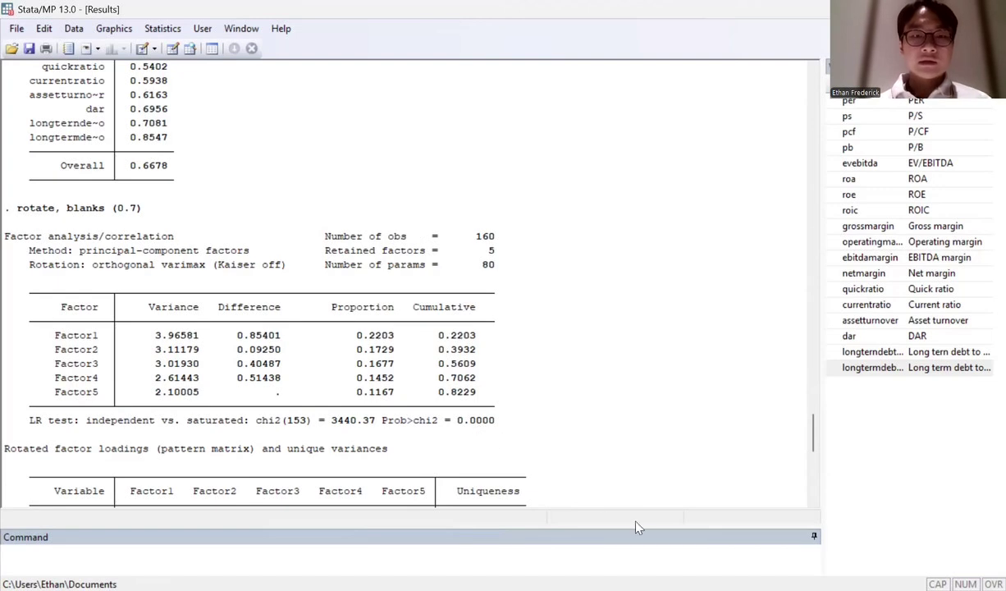
left_click_drag(351, 335, 400, 359)
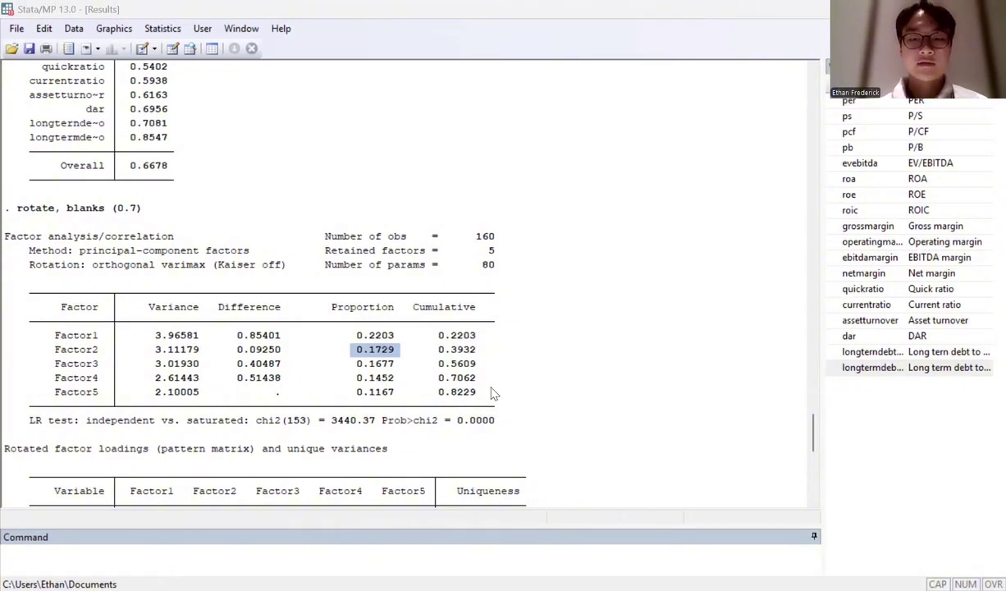
Step: Examine which ratios load on each of the five factors in the rotated loadings table, continuing to the rotation matrix
scroll(370, 370, "down", 8)
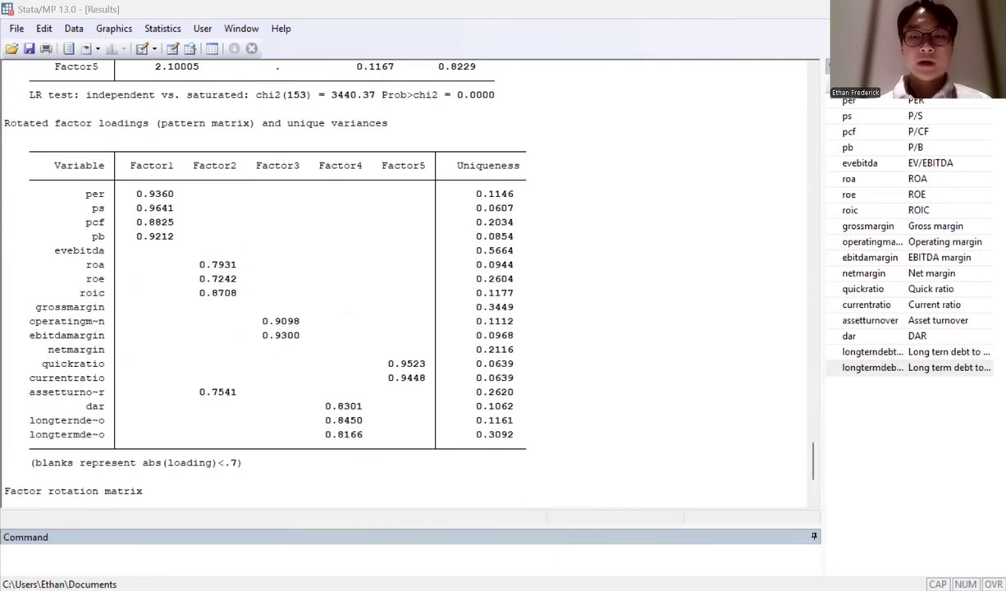
left_click(229, 191)
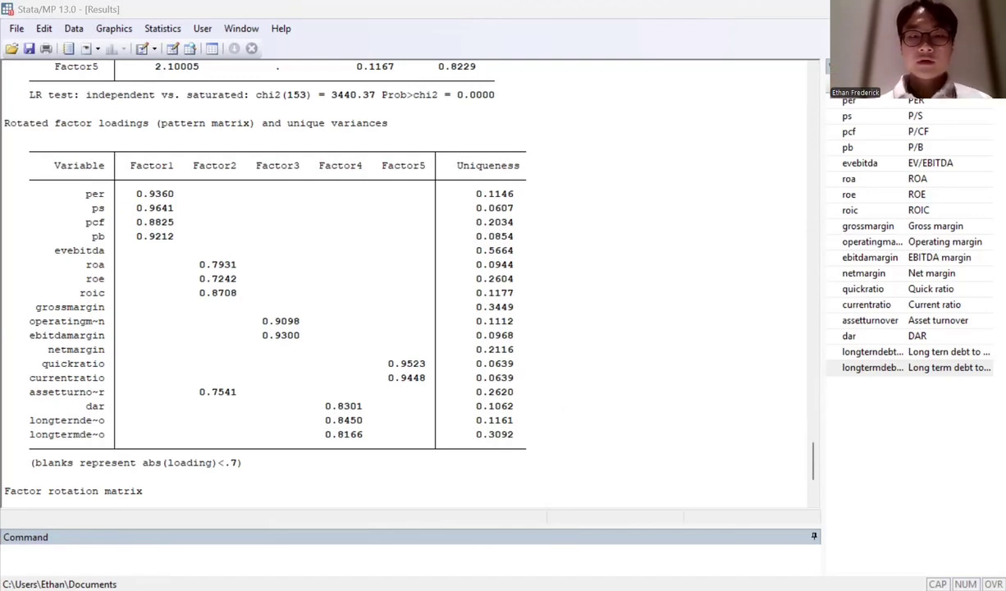
left_click(233, 297)
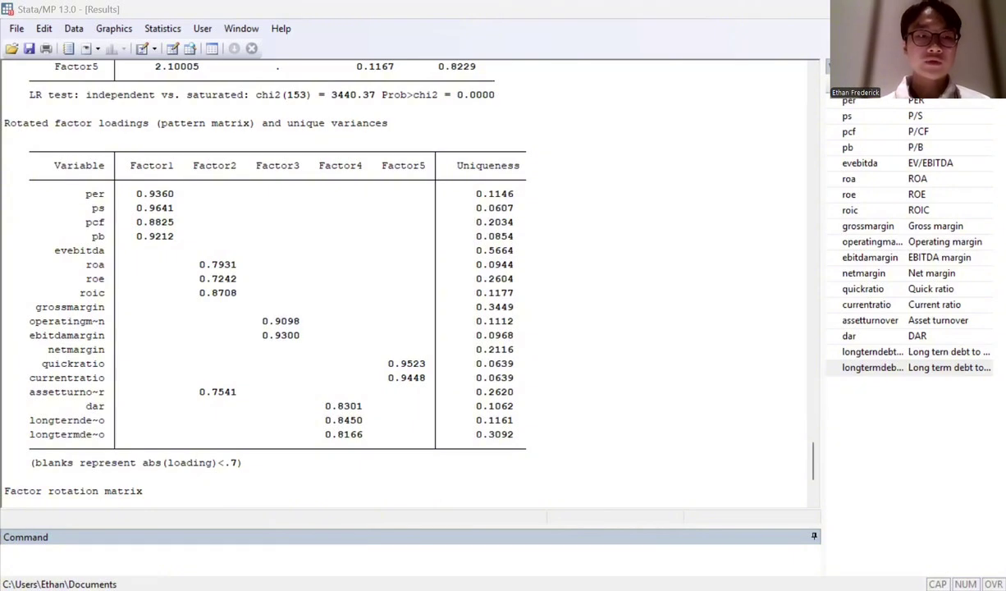
left_click(193, 182)
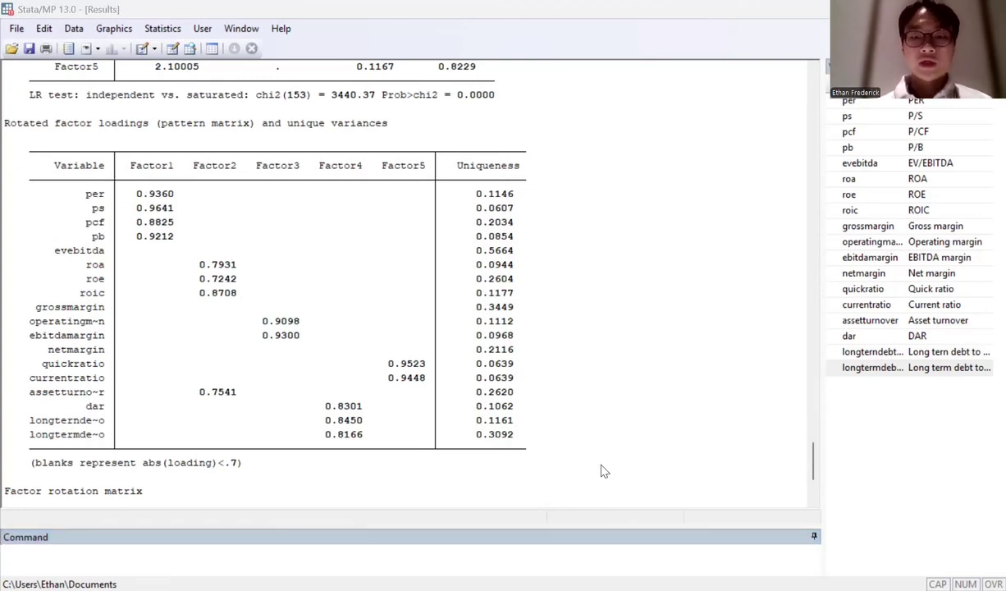
left_click(355, 405)
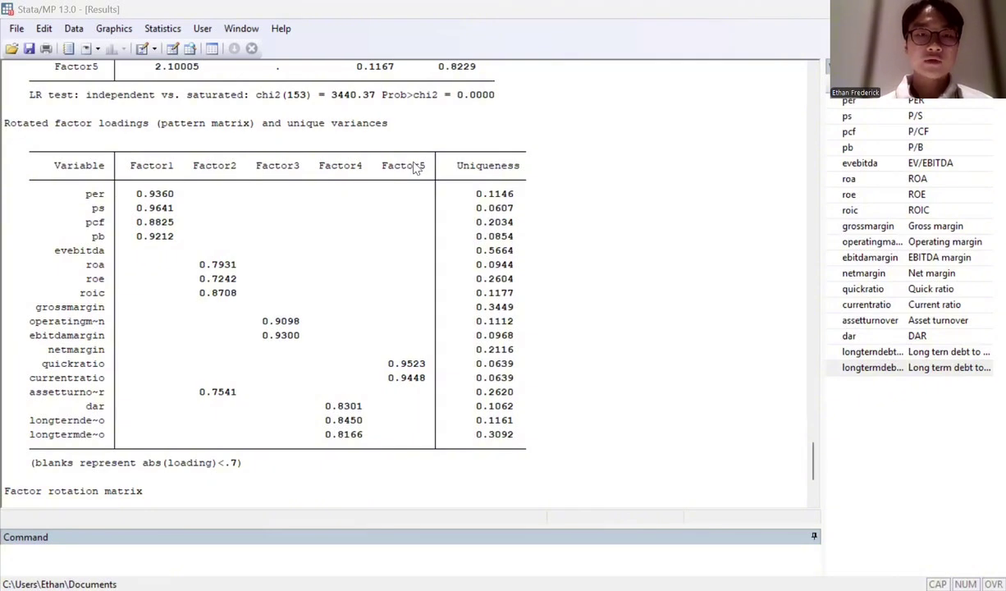
left_click(406, 367)
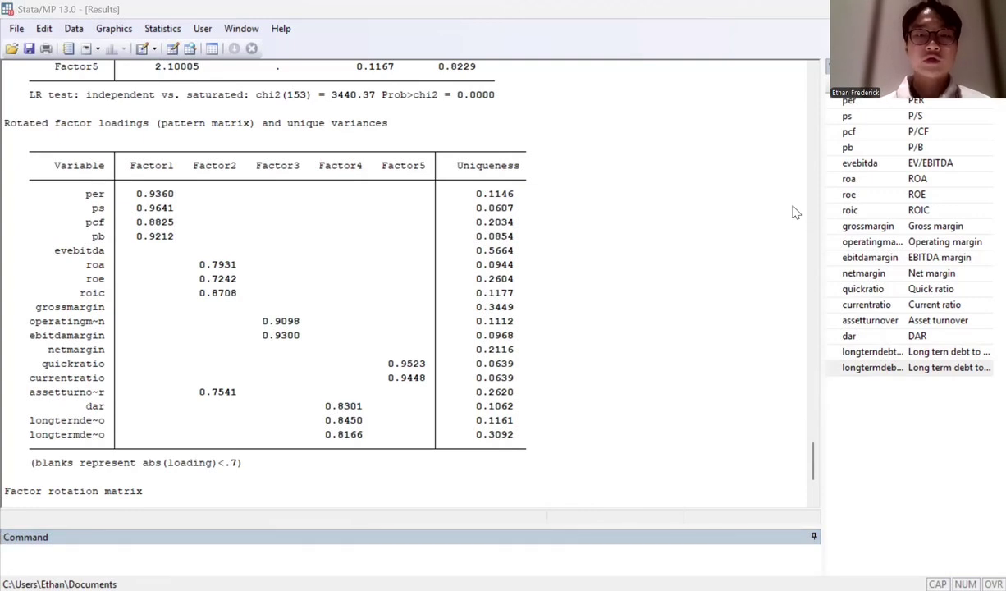
scroll(541, 324, "down", 1)
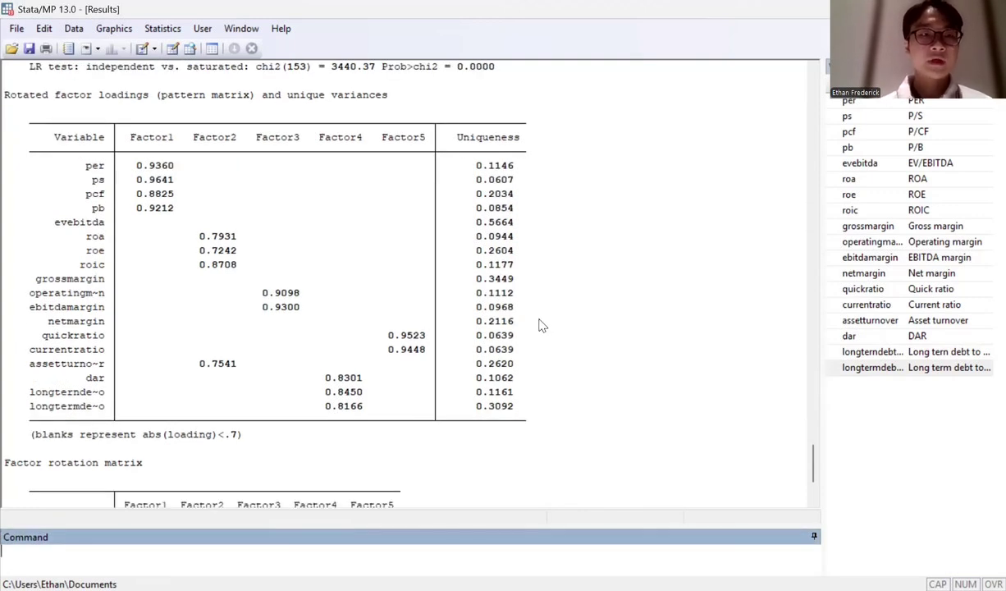
scroll(541, 324, "down", 1)
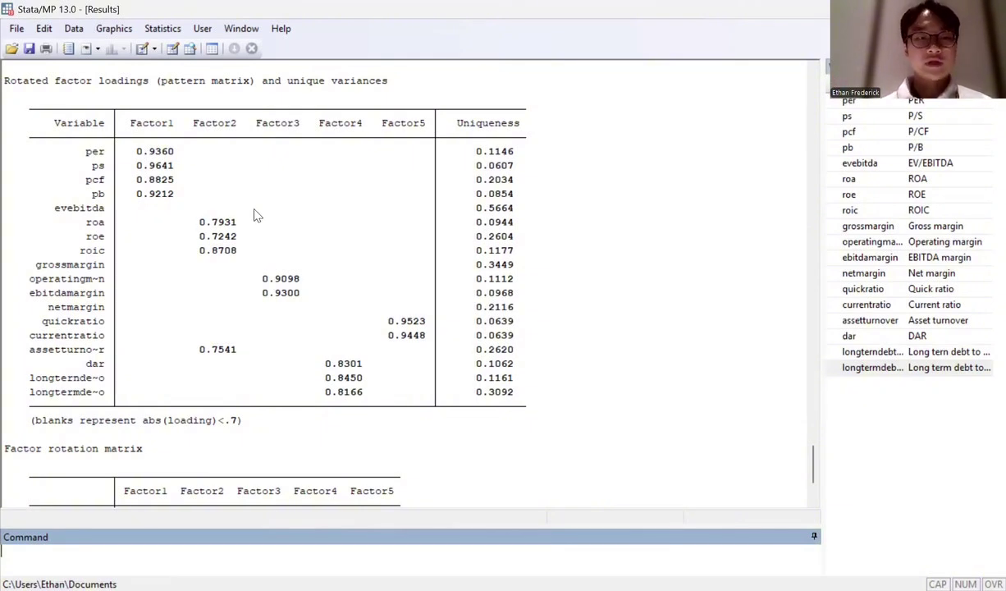
scroll(256, 216, "down", 3)
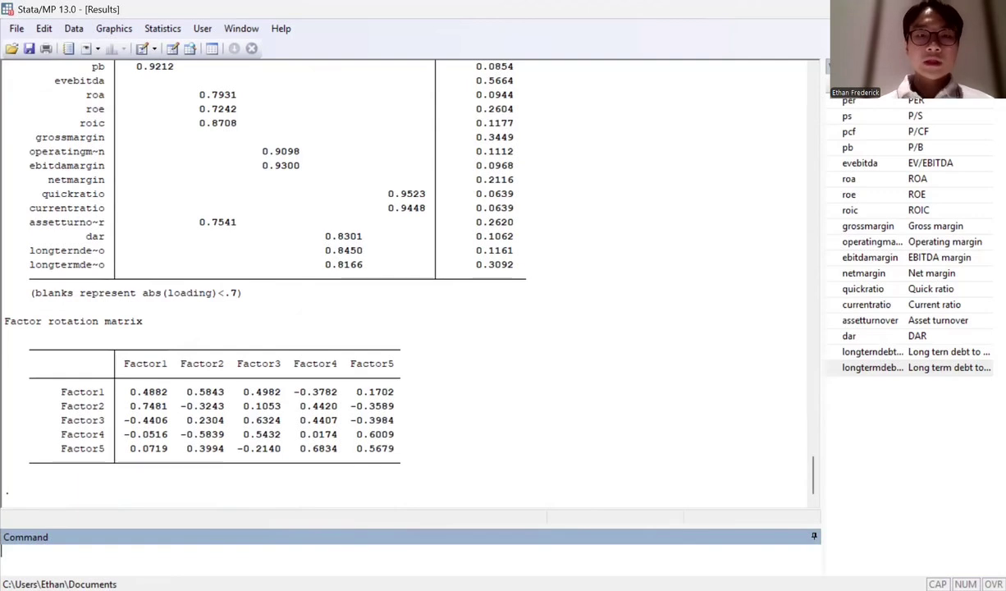
Step: Highlight the evebitda, grossmargin and netmargin rows in turn in the rotated factor loadings table
key("alt+Tab")
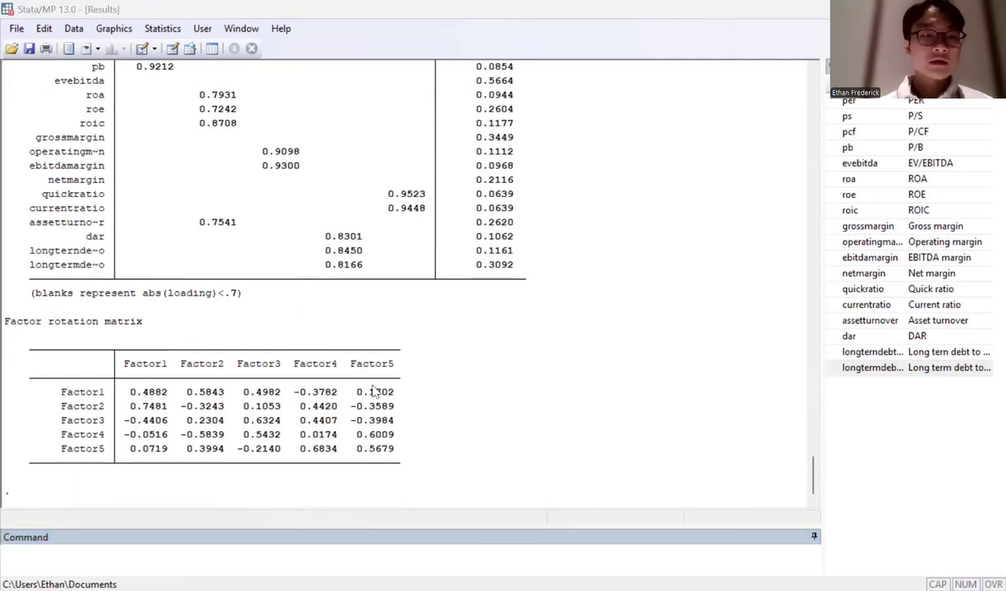
left_click(265, 371)
scroll(265, 374, "up", 2)
scroll(238, 312, "up", 2)
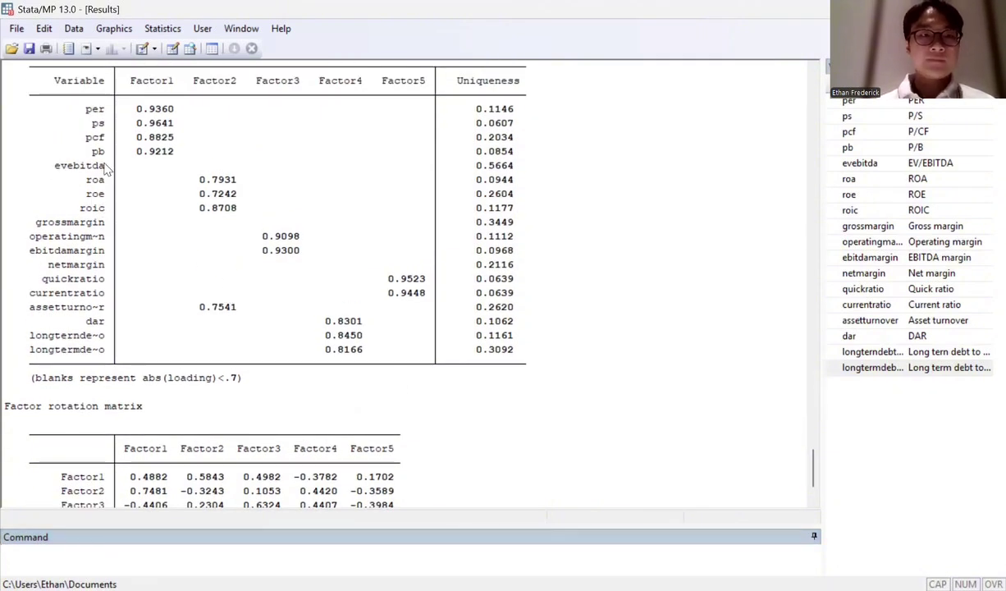
left_click_drag(58, 165, 517, 167)
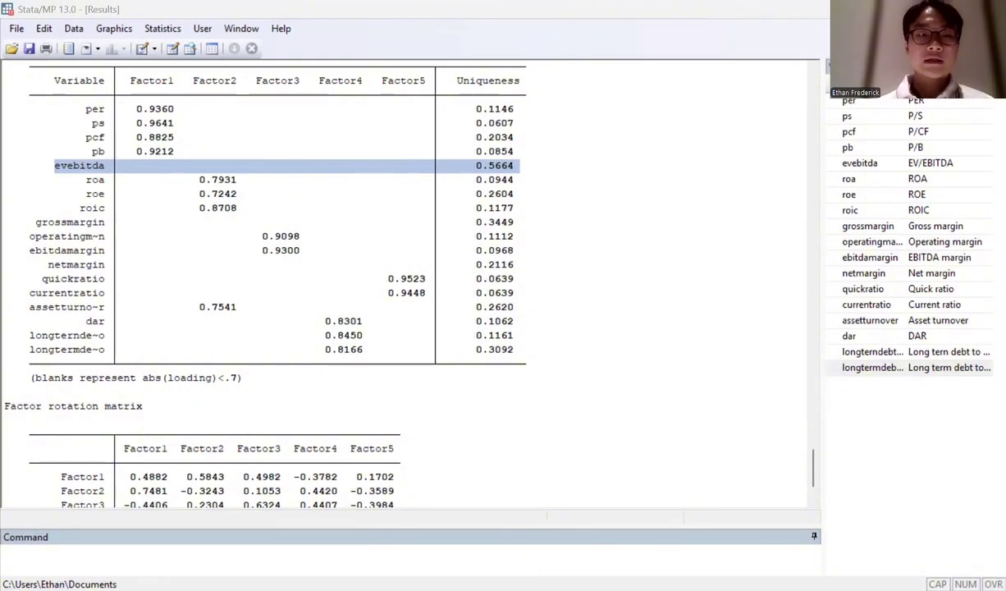
left_click_drag(33, 222, 517, 232)
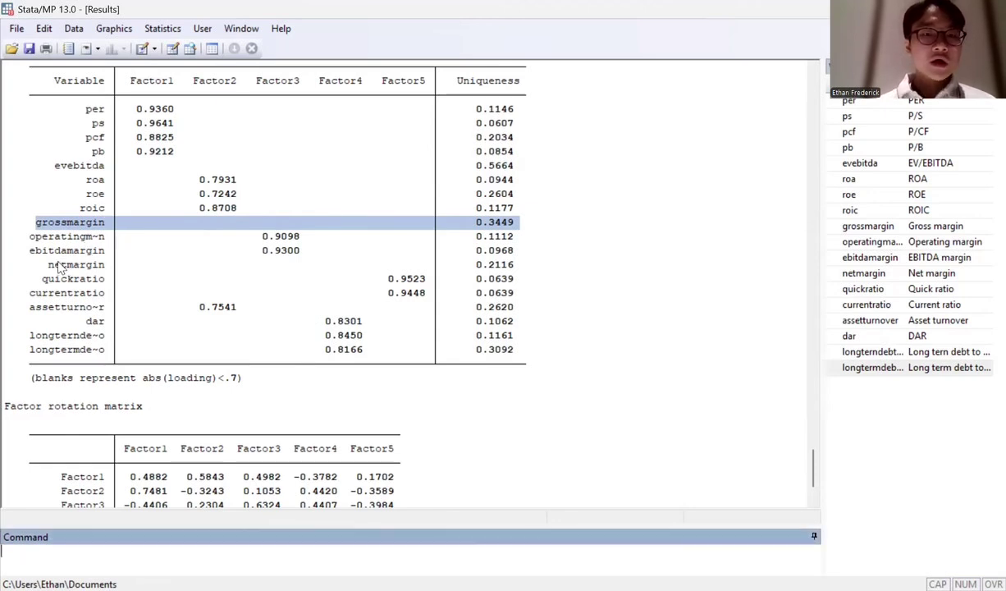
left_click_drag(49, 265, 525, 267)
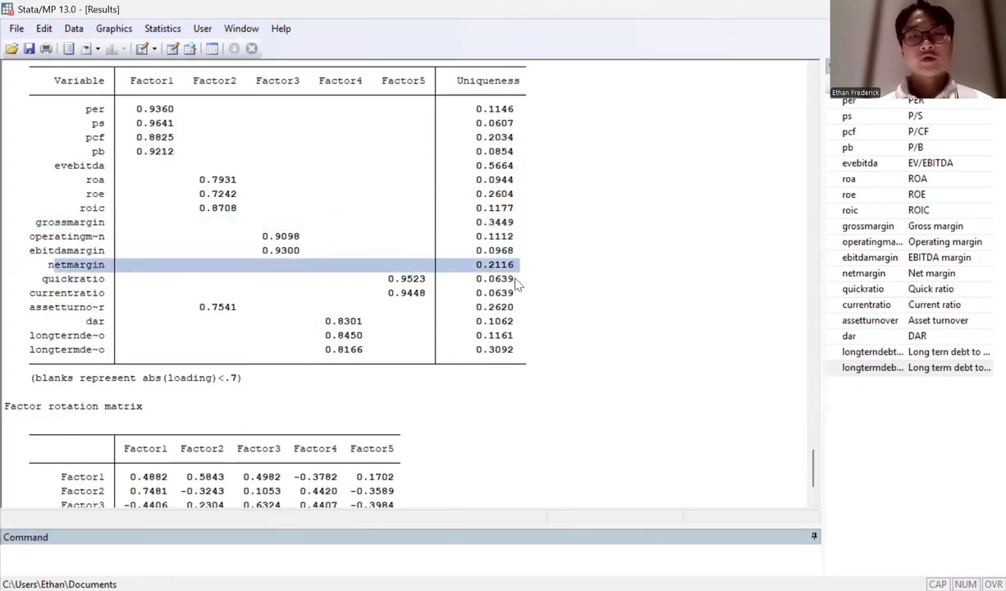